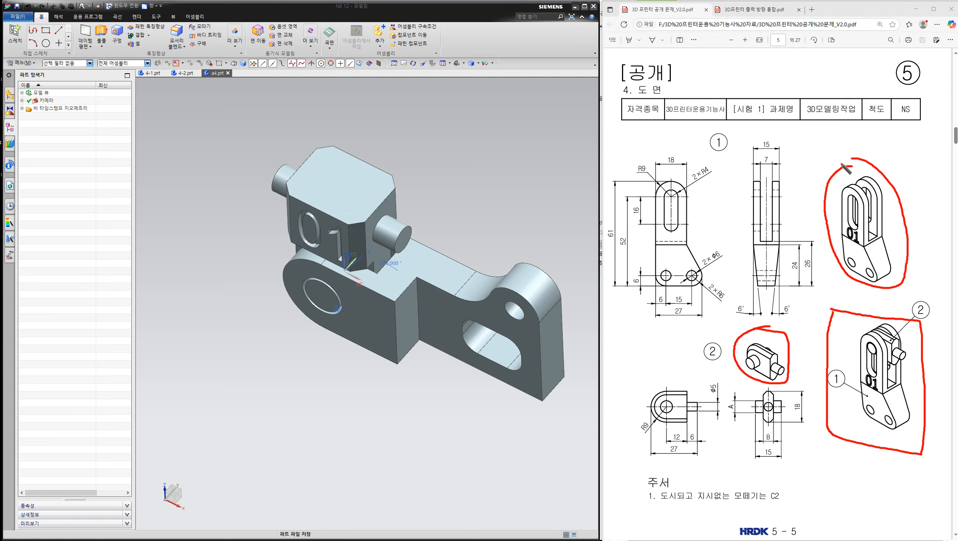
Examine the isometric views of parts 1 and 2 and their assembly on the drawing sheet.
mouse_move(832, 163)
mouse_down()
mouse_move(864, 173)
mouse_move(868, 274)
mouse_up()
mouse_move(829, 166)
mouse_down()
mouse_move(830, 261)
mouse_move(872, 276)
mouse_up()
drag(740, 334, 780, 384)
mouse_move(740, 330)
mouse_down()
mouse_move(778, 341)
mouse_move(778, 385)
mouse_up()
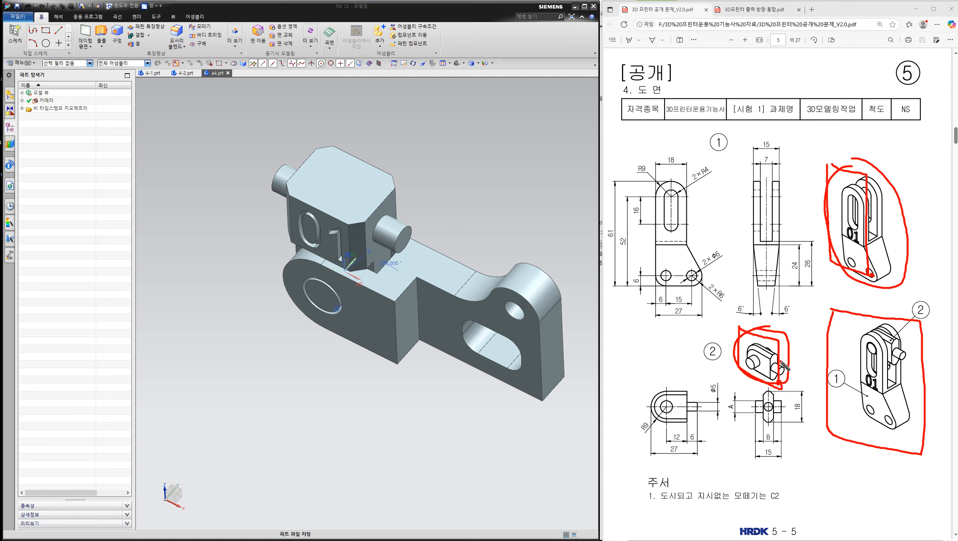
mouse_move(749, 358)
mouse_down()
mouse_move(758, 369)
mouse_move(749, 369)
mouse_up()
drag(836, 194, 856, 213)
mouse_move(856, 343)
mouse_down()
mouse_move(887, 347)
mouse_move(872, 353)
mouse_up()
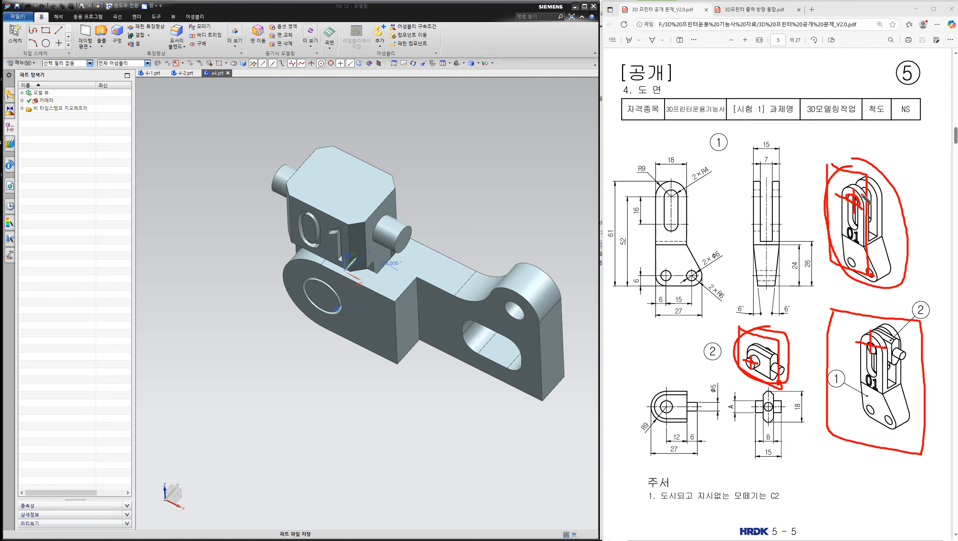
drag(849, 198, 856, 205)
drag(746, 363, 752, 369)
Create a new model part file with the default name model1.
click(16, 16)
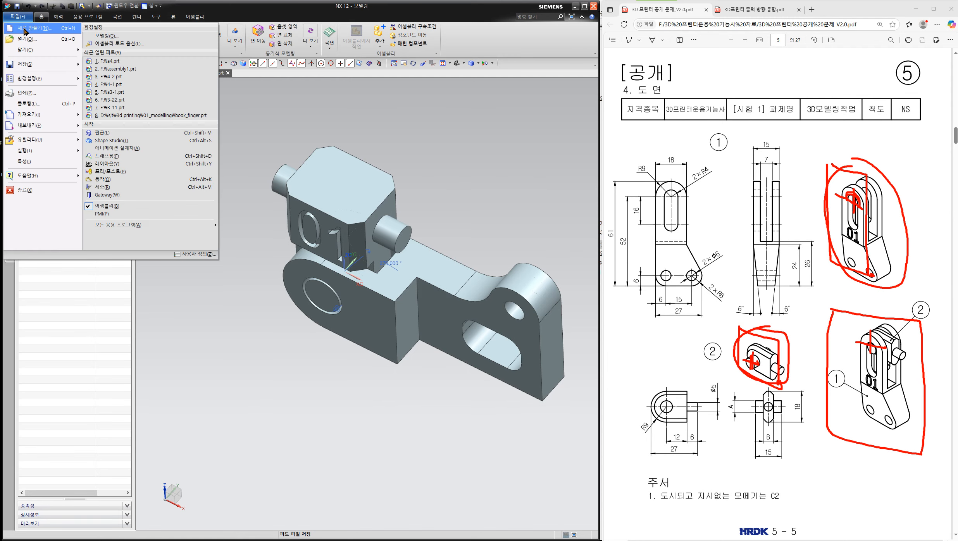
click(26, 29)
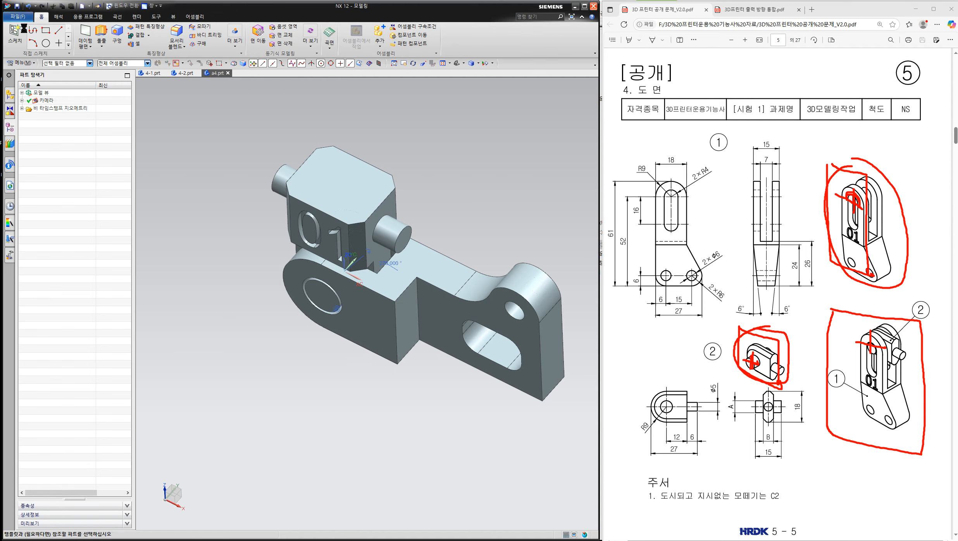
click(480, 409)
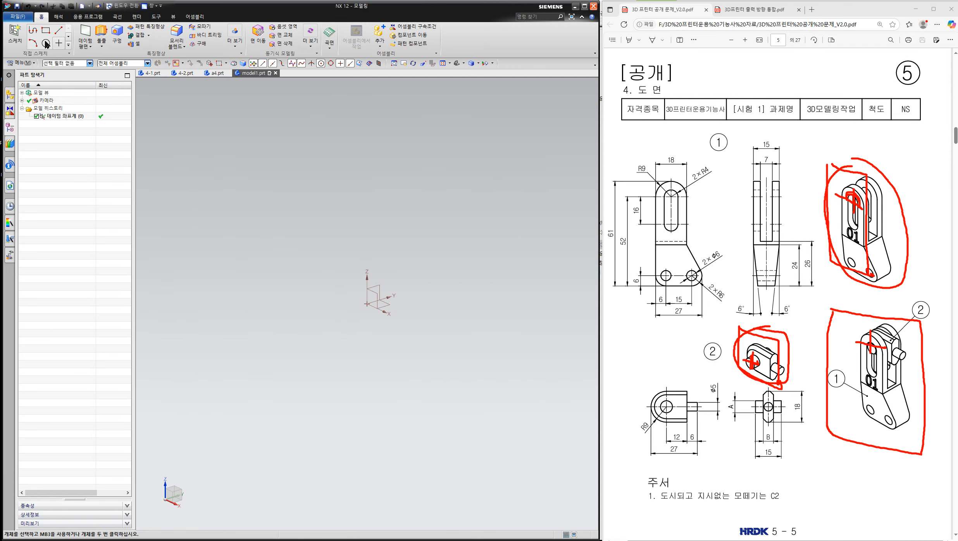
Create a sketch on the XZ plane of the datum coordinate system.
click(14, 35)
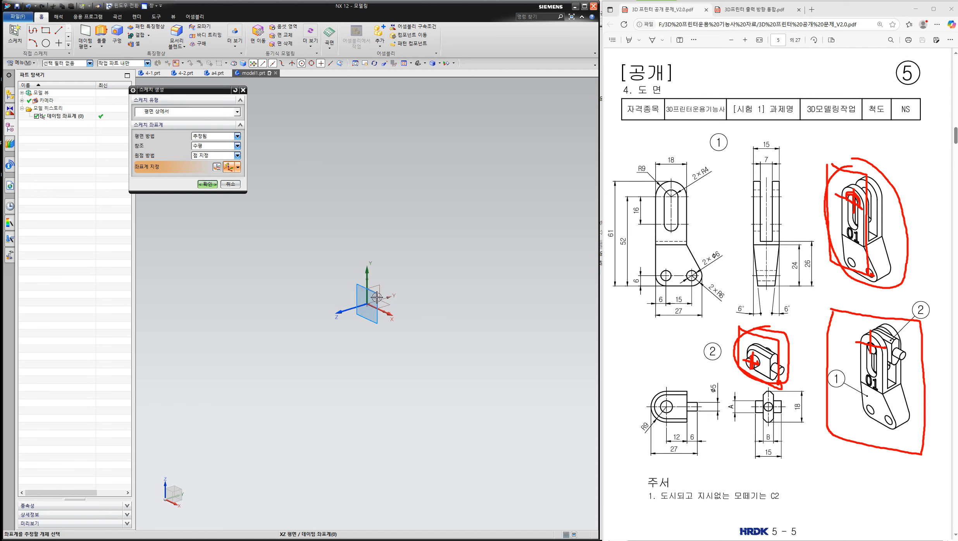
click(376, 289)
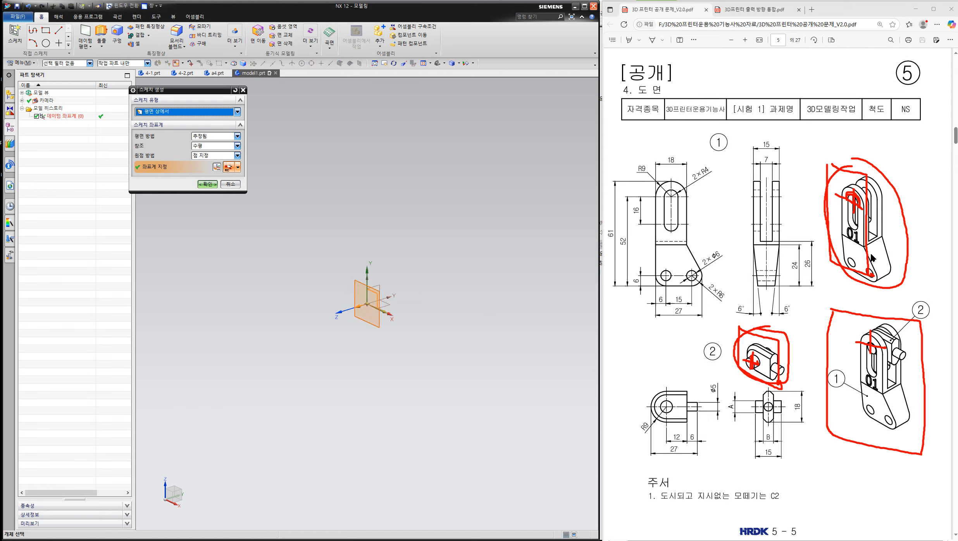
click(206, 184)
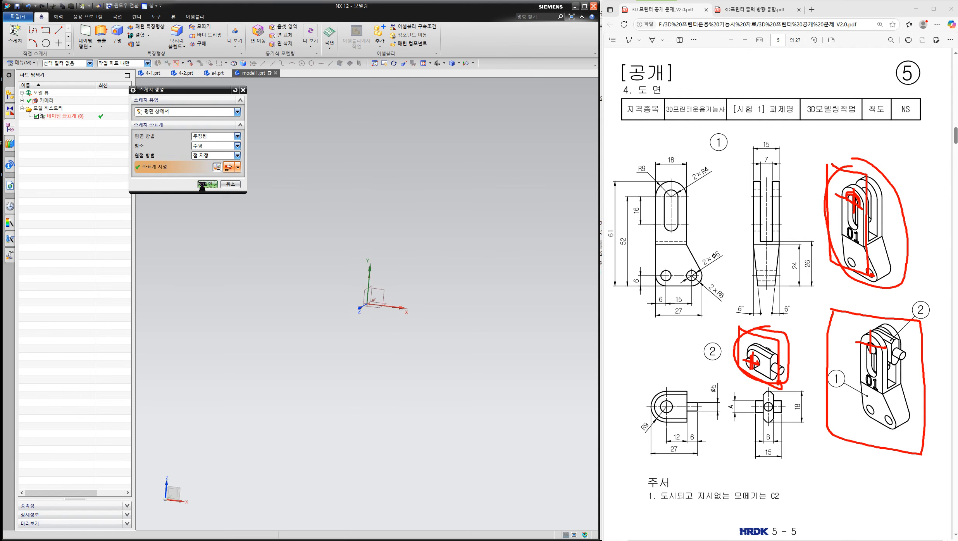
click(936, 115)
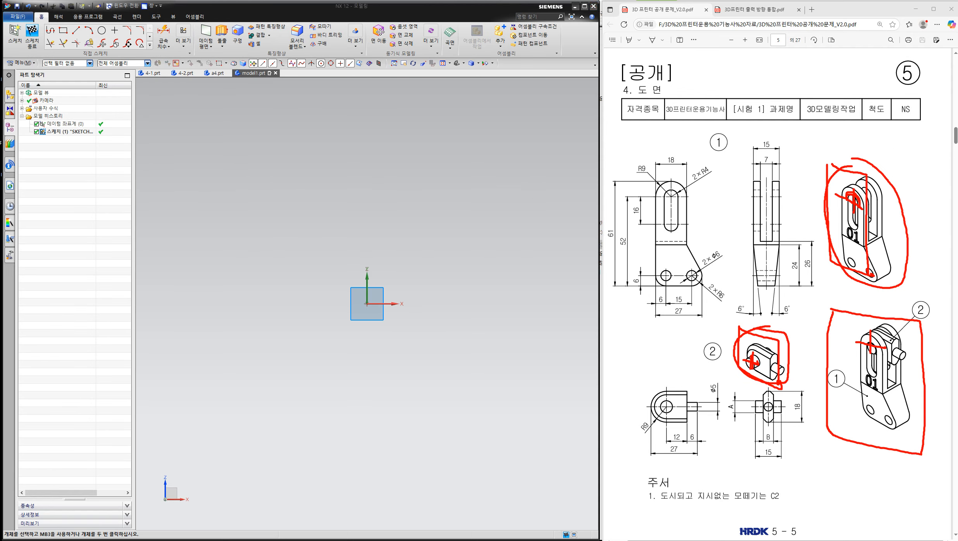
mouse_move(865, 211)
mouse_down()
mouse_move(845, 182)
mouse_move(866, 211)
mouse_up()
mouse_move(684, 201)
mouse_down()
mouse_move(662, 189)
mouse_move(677, 201)
mouse_up()
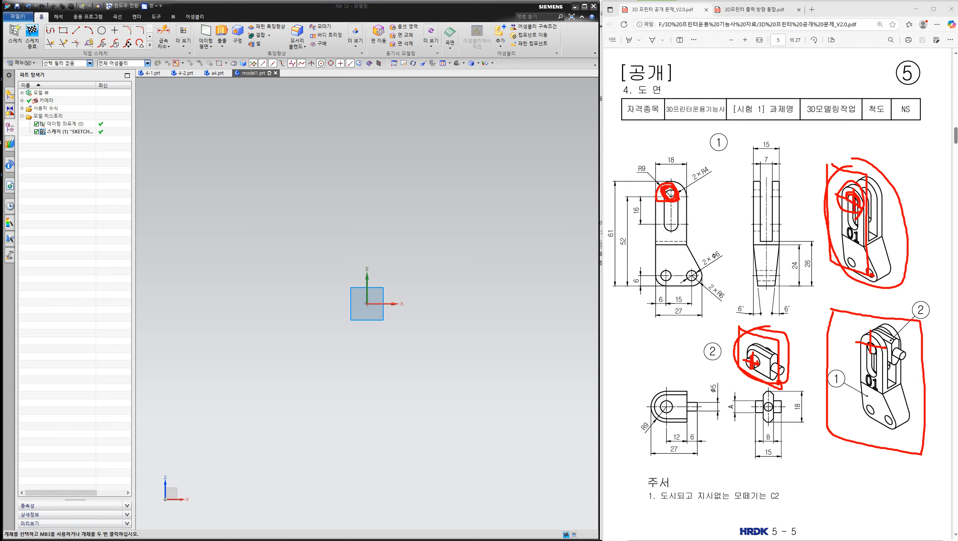
key(Escape)
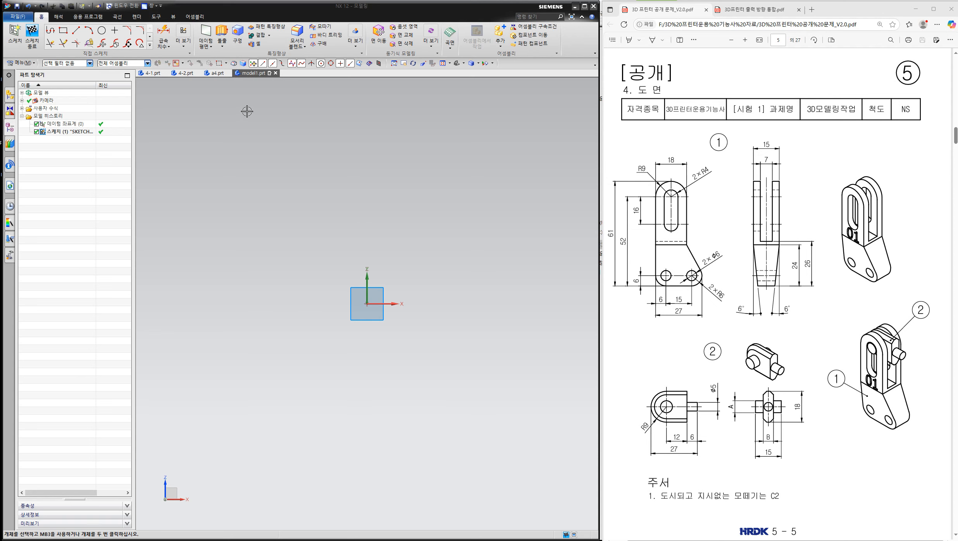
Sketch two concentric circles centred on the sketch origin, the inner one about 42 mm in diameter.
click(102, 30)
click(367, 303)
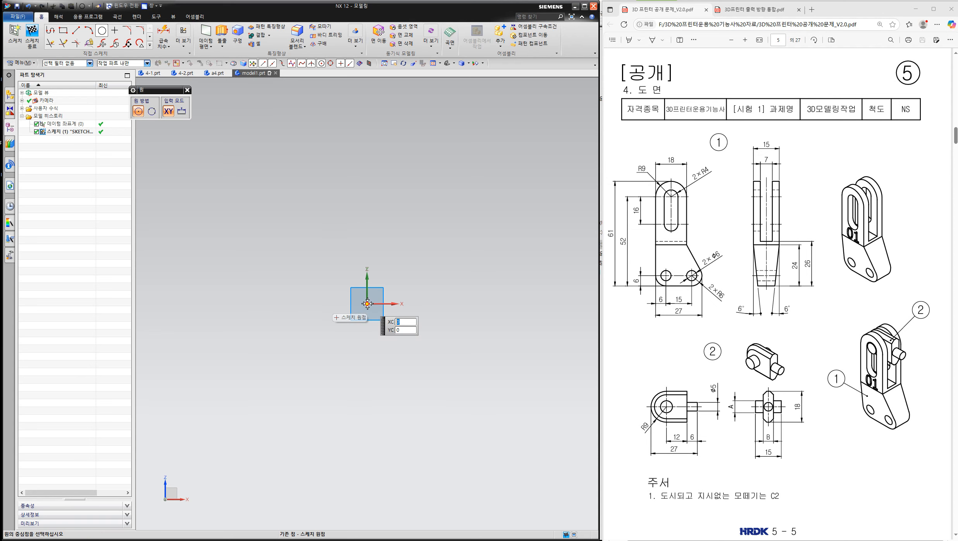
click(394, 298)
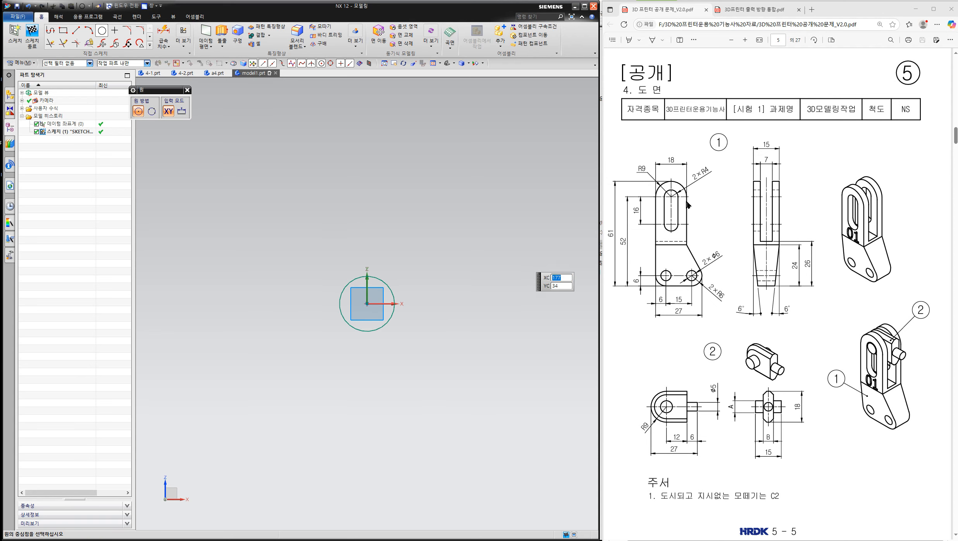
click(367, 304)
click(425, 294)
key(Escape)
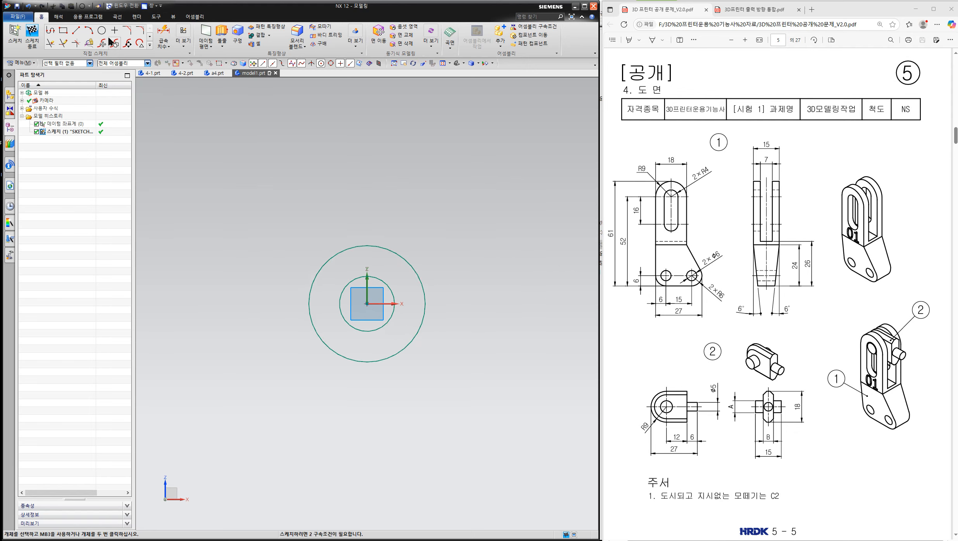
Place a diameter dimension on the inner circle with Rapid Dimension.
click(160, 36)
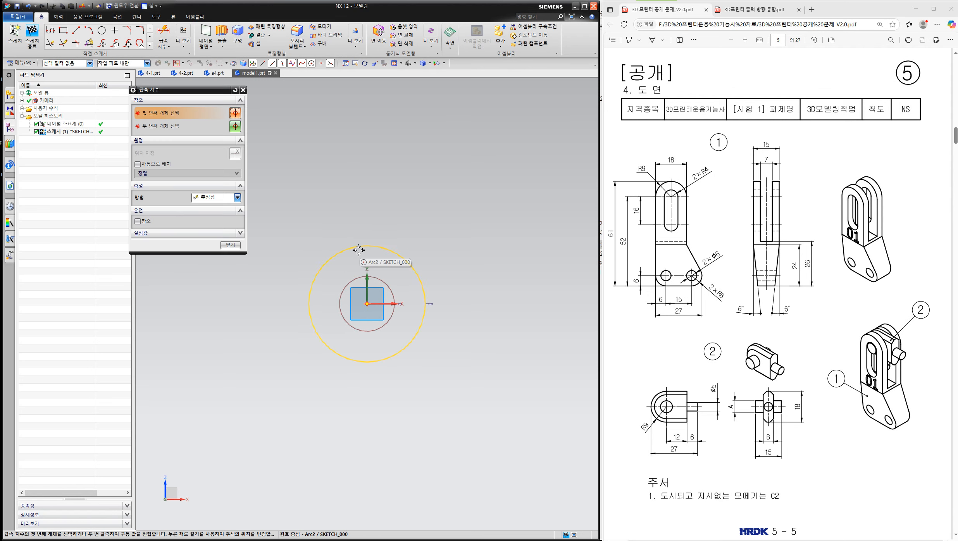
click(391, 290)
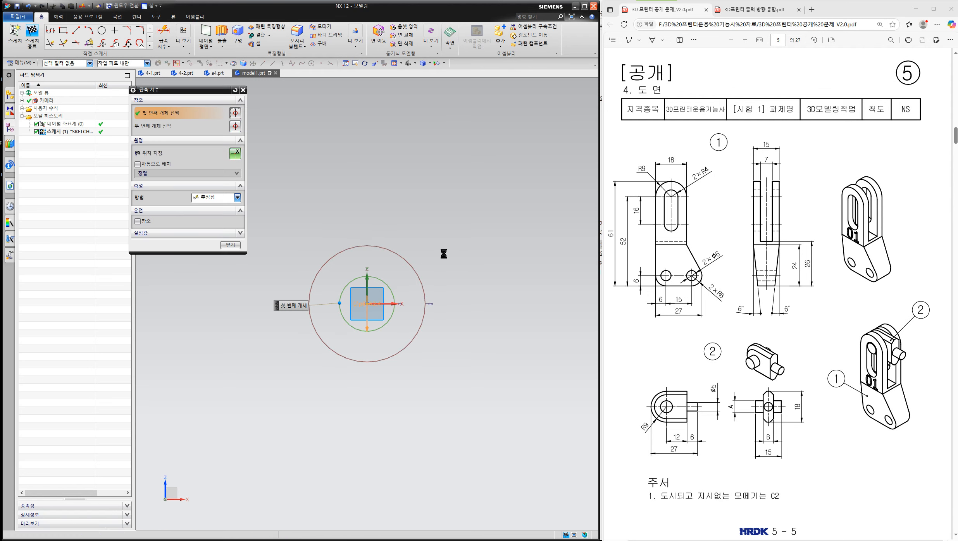
click(457, 248)
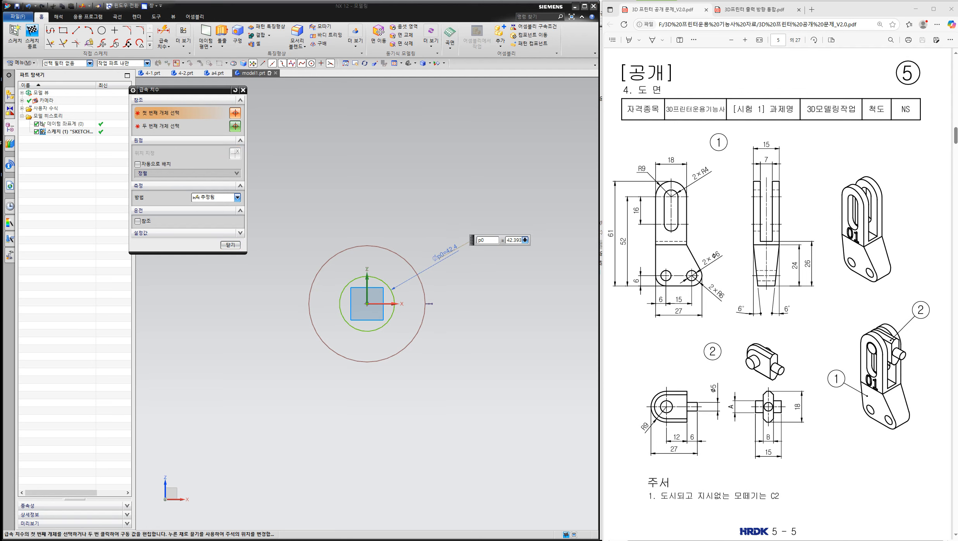
mouse_move(720, 168)
mouse_down()
mouse_move(679, 185)
mouse_move(696, 199)
mouse_up()
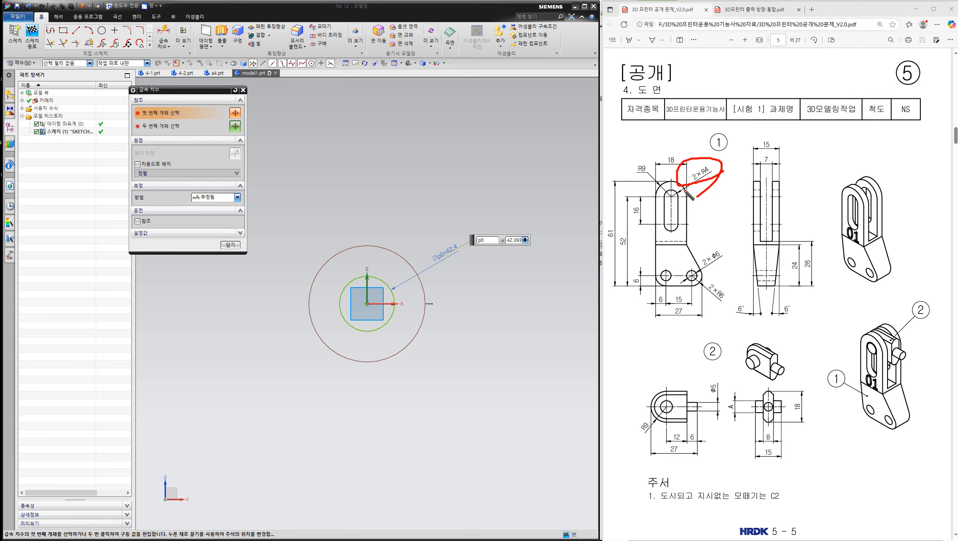
mouse_move(696, 171)
mouse_down()
mouse_move(689, 181)
mouse_move(688, 169)
mouse_up()
drag(676, 223, 673, 230)
mouse_move(715, 175)
mouse_down()
mouse_move(700, 177)
mouse_move(711, 162)
mouse_move(713, 198)
mouse_move(734, 187)
mouse_move(731, 195)
mouse_up()
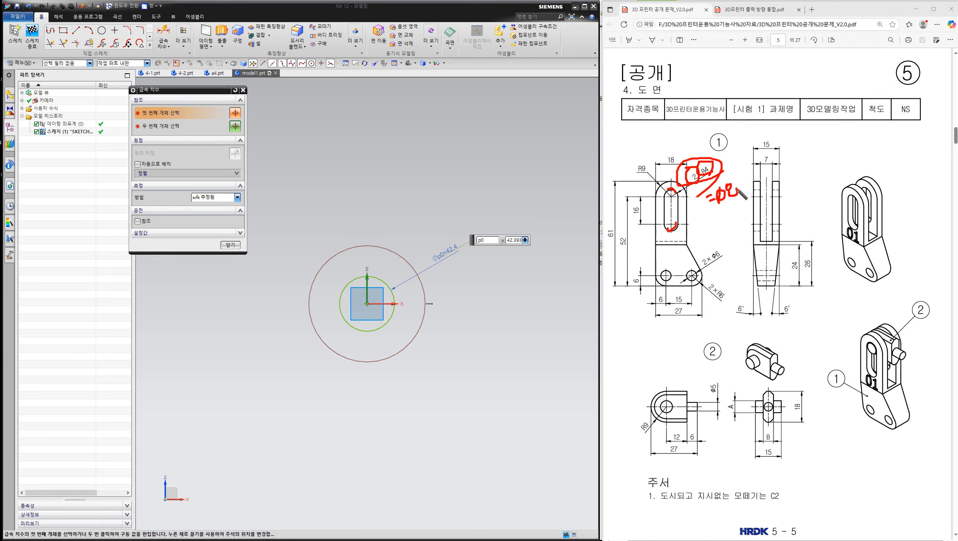
click(957, 164)
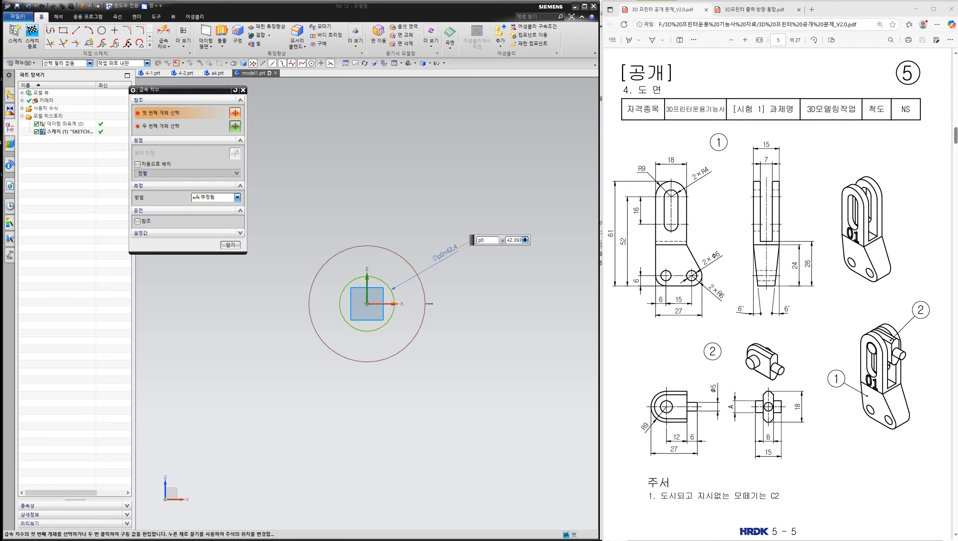
Set the inner circle's diameter to 8 mm and move its dimension closer to the circle.
click(514, 244)
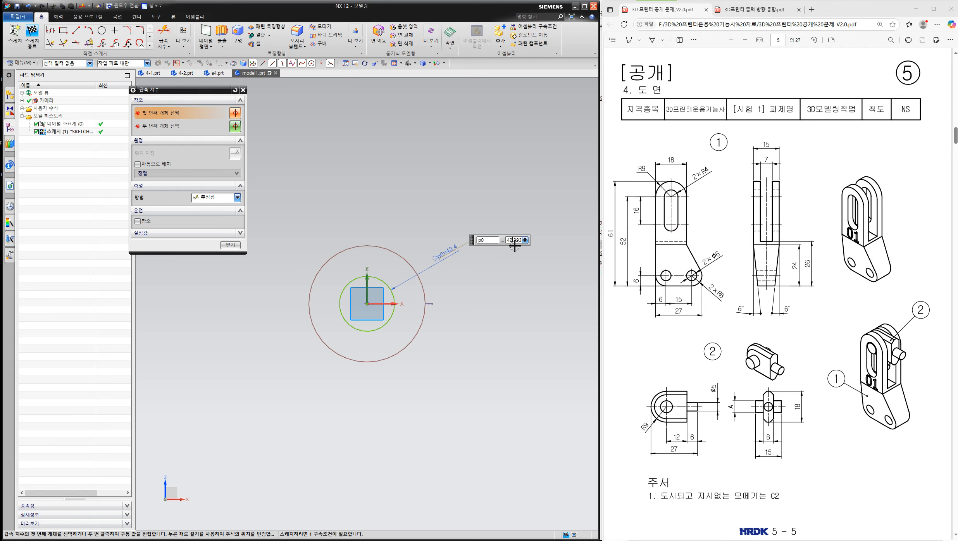
double_click(515, 241)
text(8)
key(Return)
drag(477, 254, 398, 289)
scroll(369, 303, up, 4)
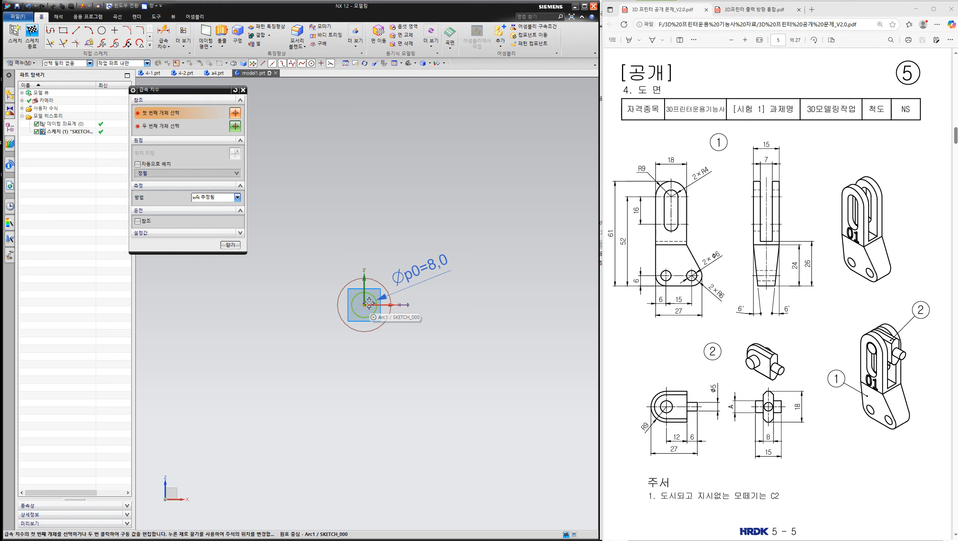
Dimension the outer circle with a diameter of 18 mm.
mouse_move(659, 171)
mouse_down()
mouse_move(643, 182)
mouse_move(652, 173)
mouse_up()
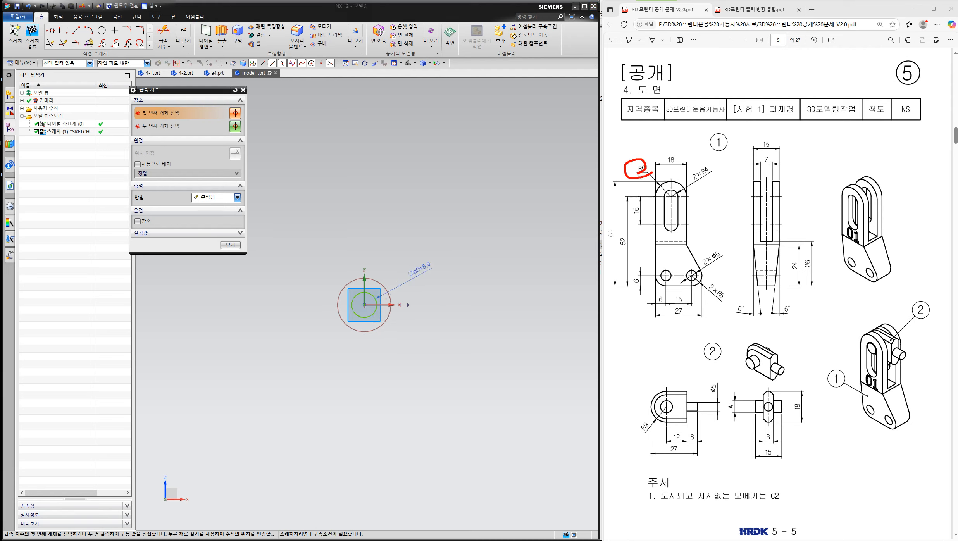
click(338, 304)
click(330, 257)
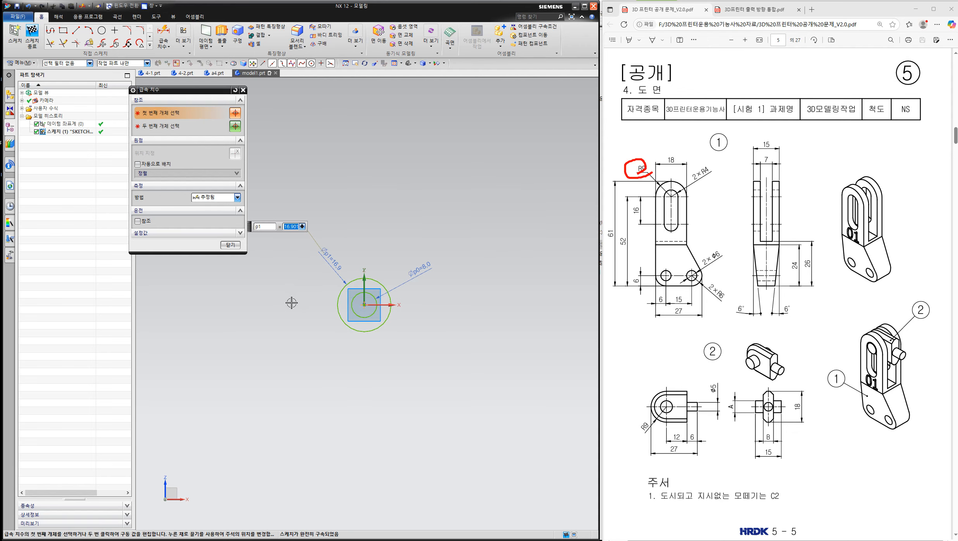
text(18)
key(Return)
key(Escape)
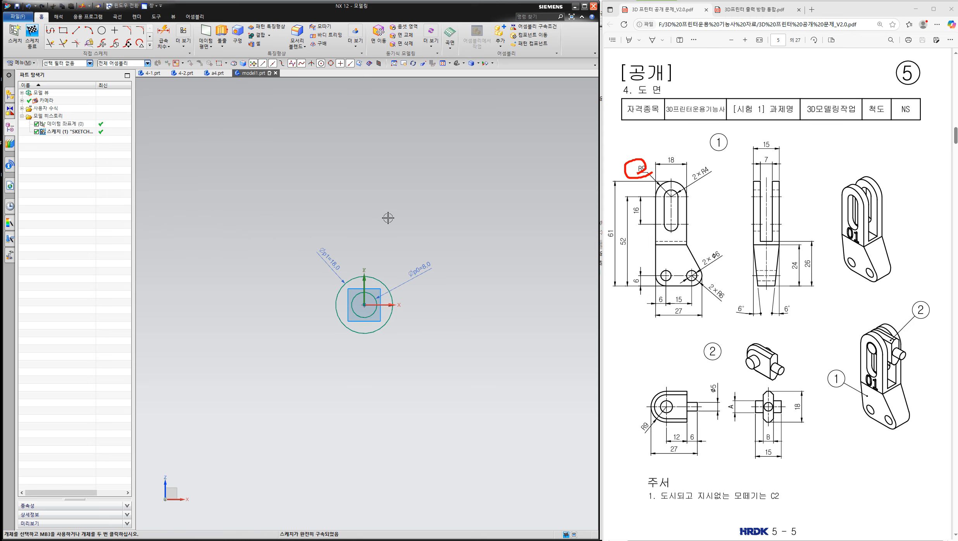
Sketch an open U-shaped profile about 26 mm wide around the circles, with two vertical sides joined by a horizontal line below.
click(50, 30)
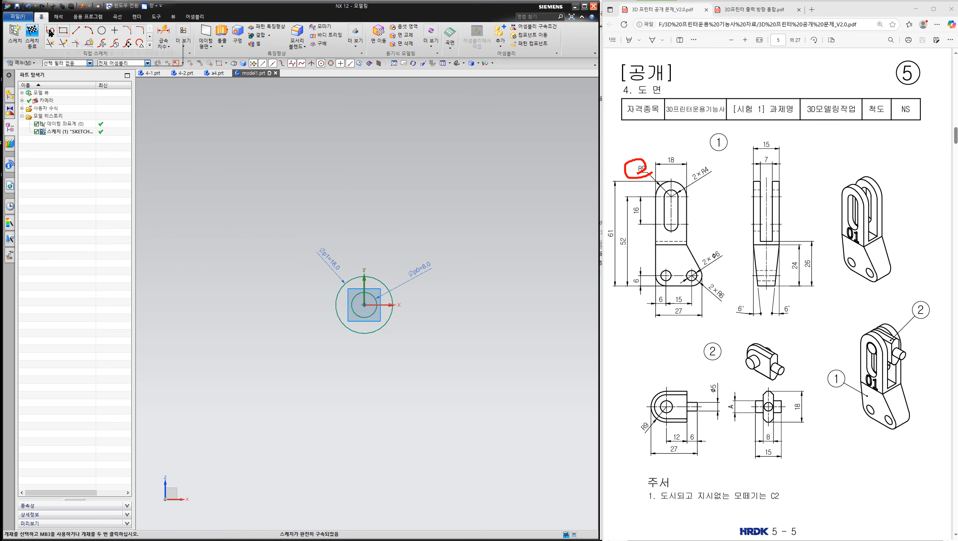
click(329, 263)
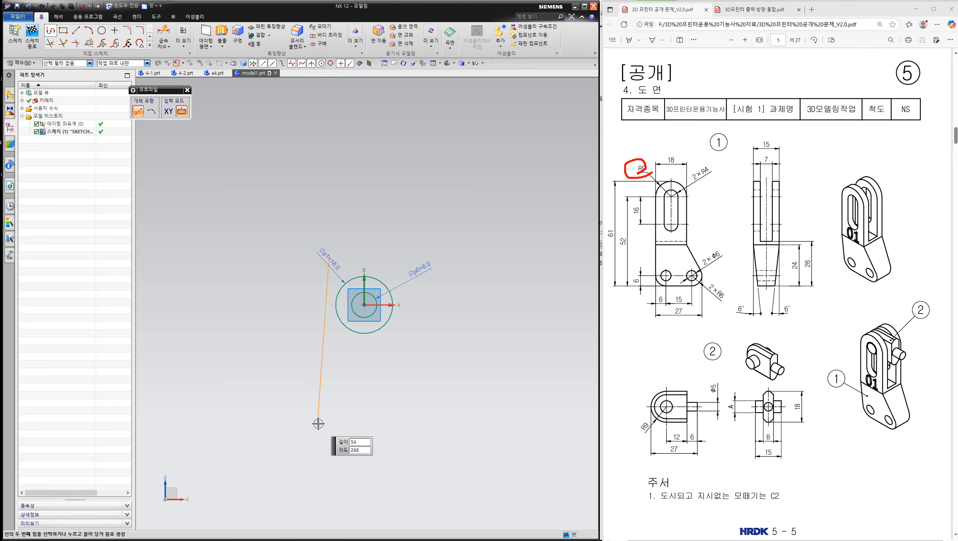
click(329, 422)
click(412, 422)
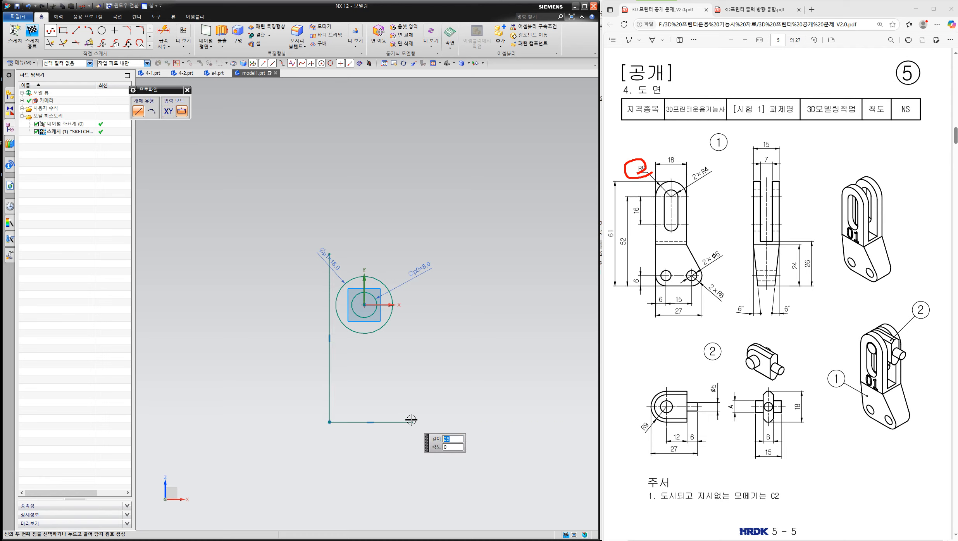
click(412, 216)
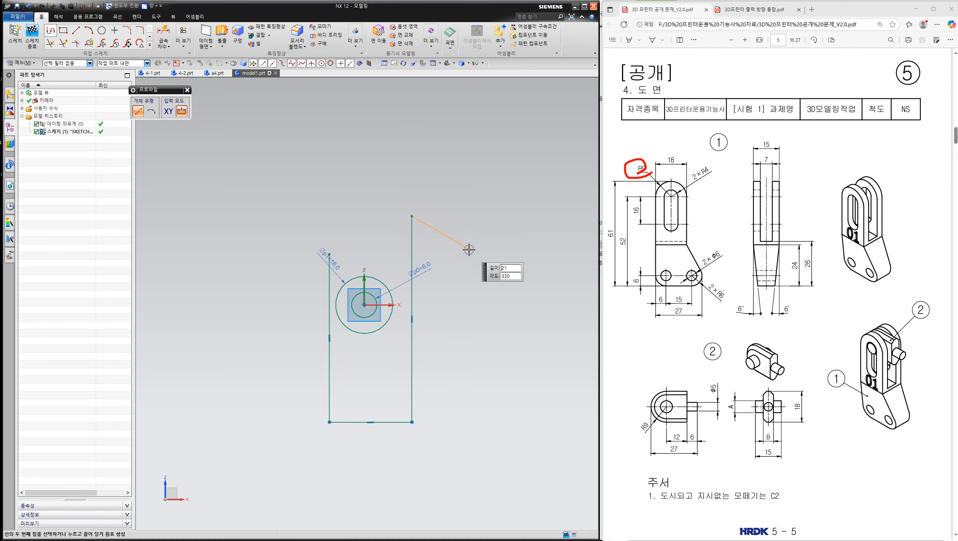
key(Escape)
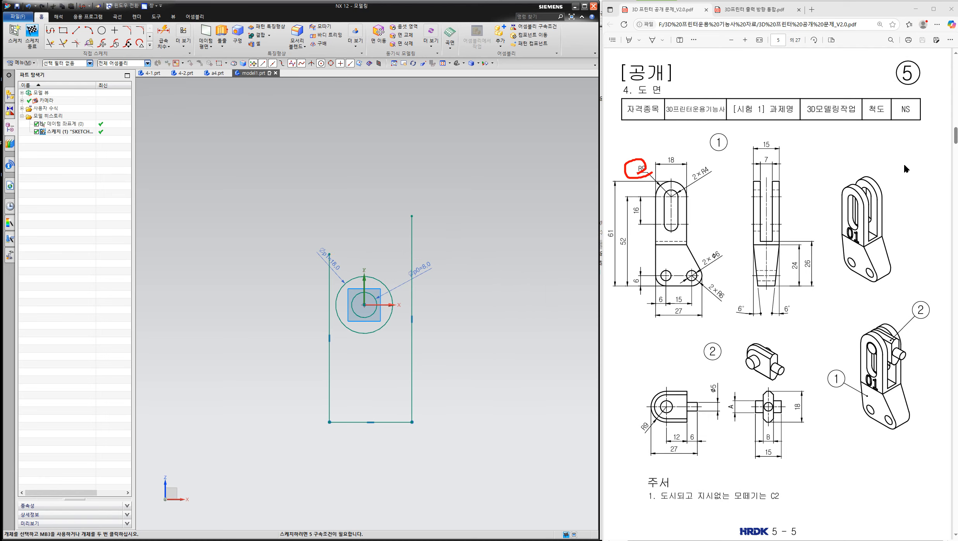
key(ctrl+shift+3)
drag(308, 348, 322, 347)
mouse_move(433, 333)
mouse_down()
mouse_move(413, 333)
mouse_move(389, 305)
mouse_up()
drag(319, 306, 332, 303)
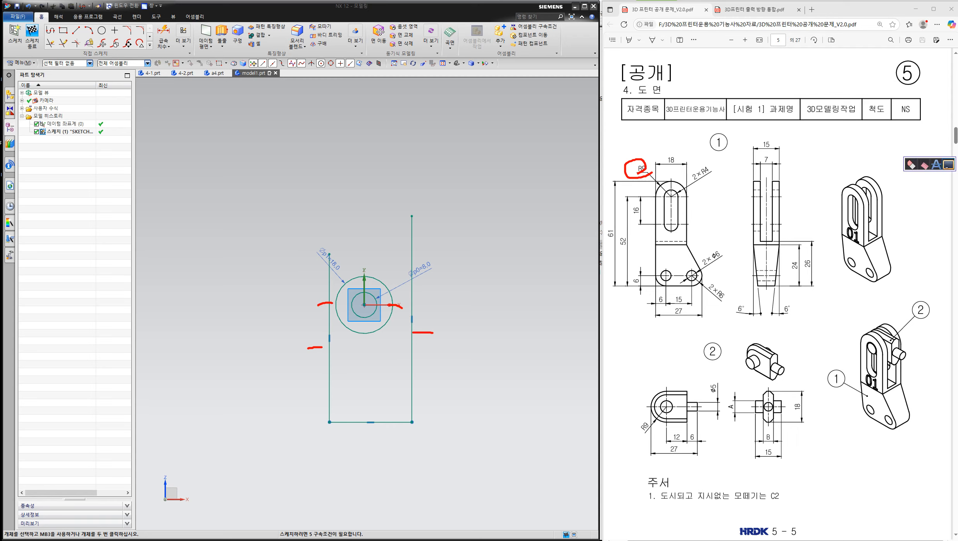
click(949, 165)
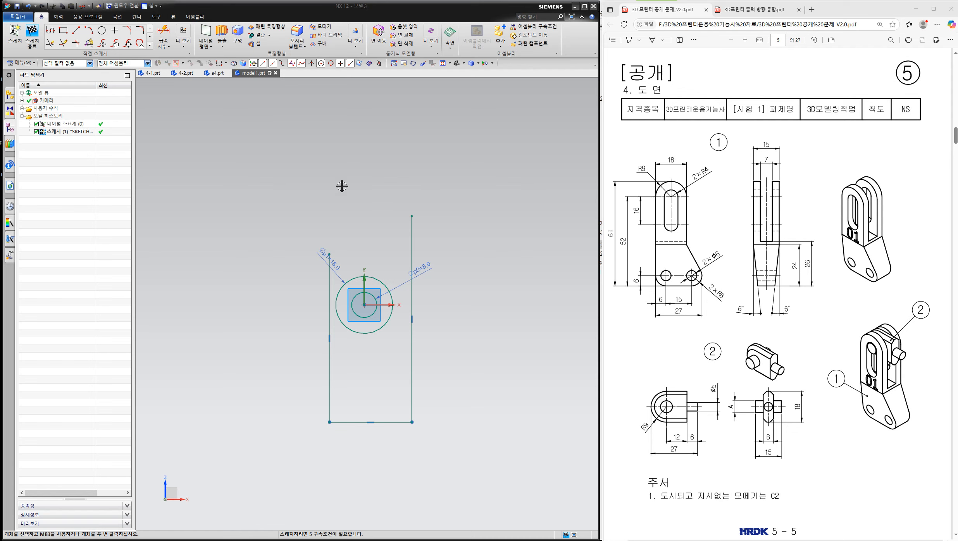
Constrain both vertical sides of the U-shaped profile to be tangent to the outer 18 mm circle.
right_click(319, 186)
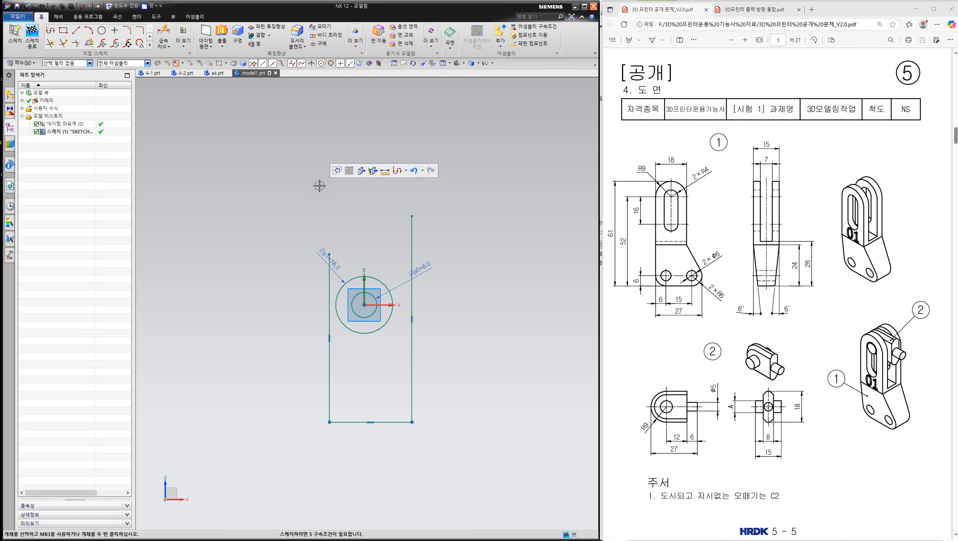
key(c)
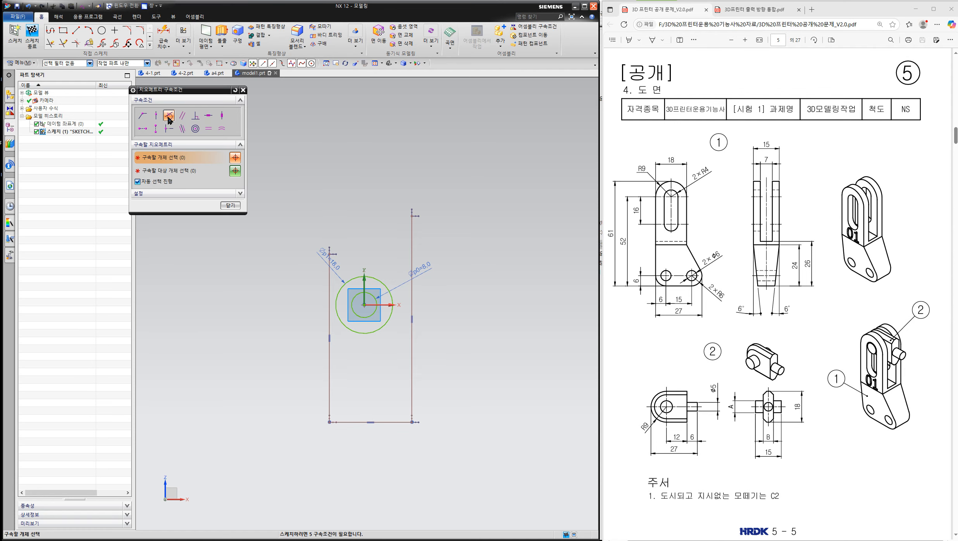
click(169, 116)
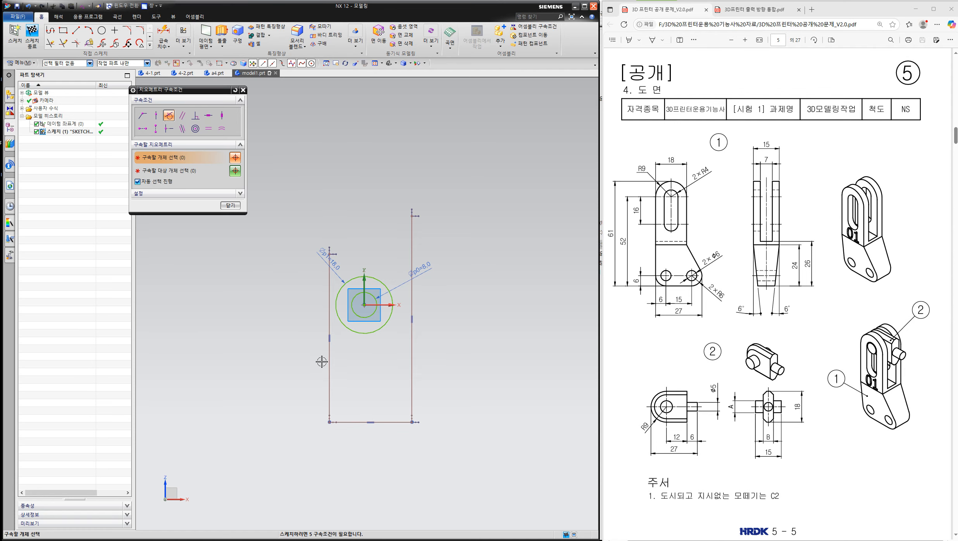
click(329, 343)
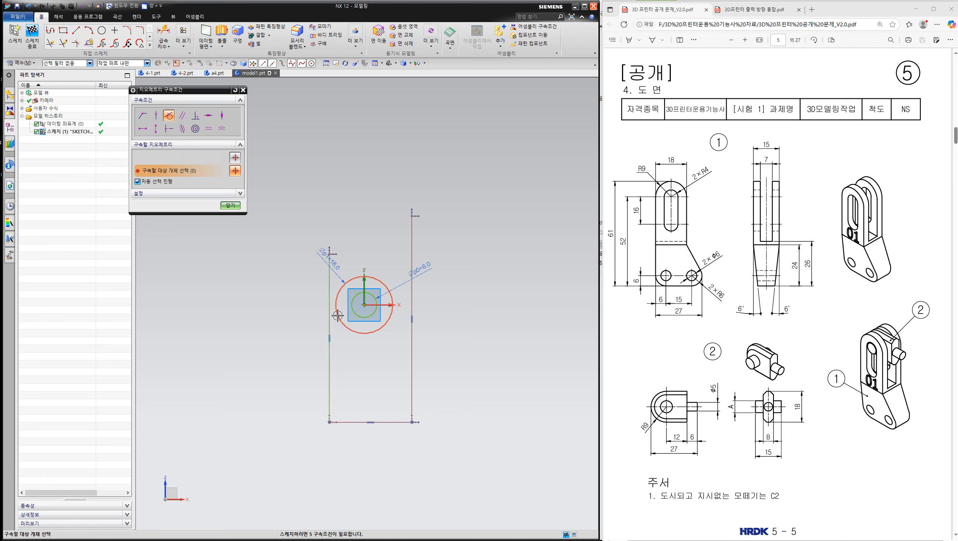
click(337, 316)
click(419, 321)
click(394, 306)
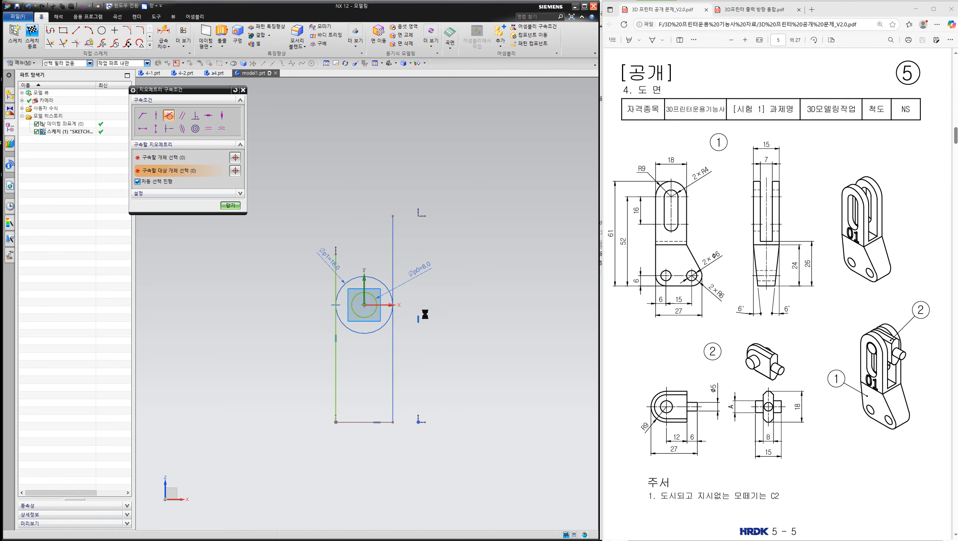
click(231, 205)
Examine part 1's front and side views to work out the height from the rounded top to the horizontal edge above the holes.
key(ctrl+2)
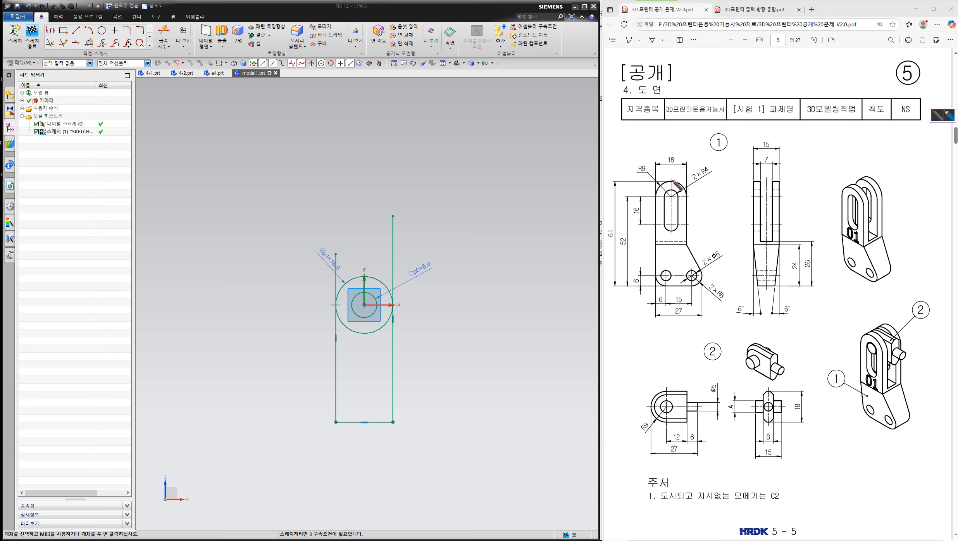
drag(668, 180, 672, 182)
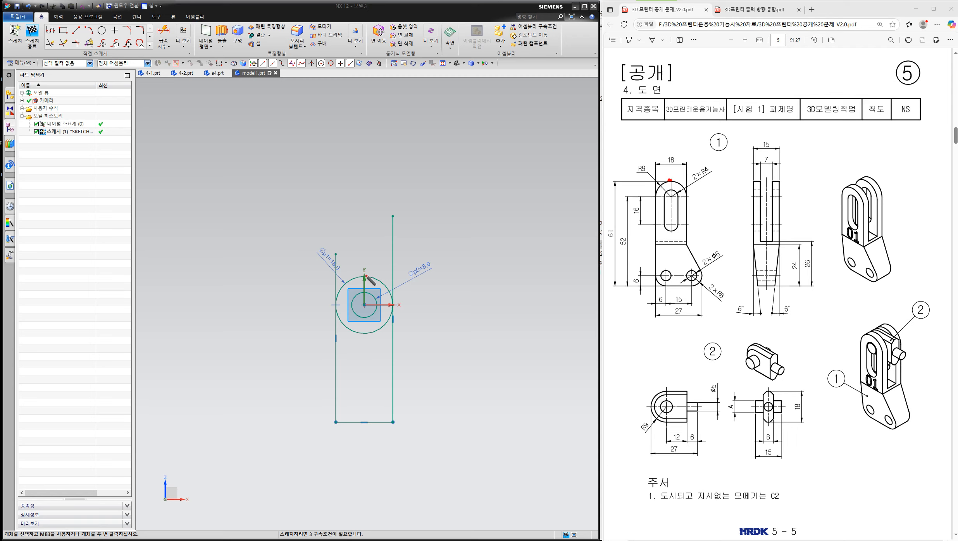
drag(656, 244, 690, 247)
drag(703, 205, 702, 215)
click(708, 227)
drag(664, 286, 700, 283)
mouse_move(684, 243)
mouse_down()
mouse_move(716, 243)
mouse_move(711, 284)
mouse_move(713, 275)
mouse_up()
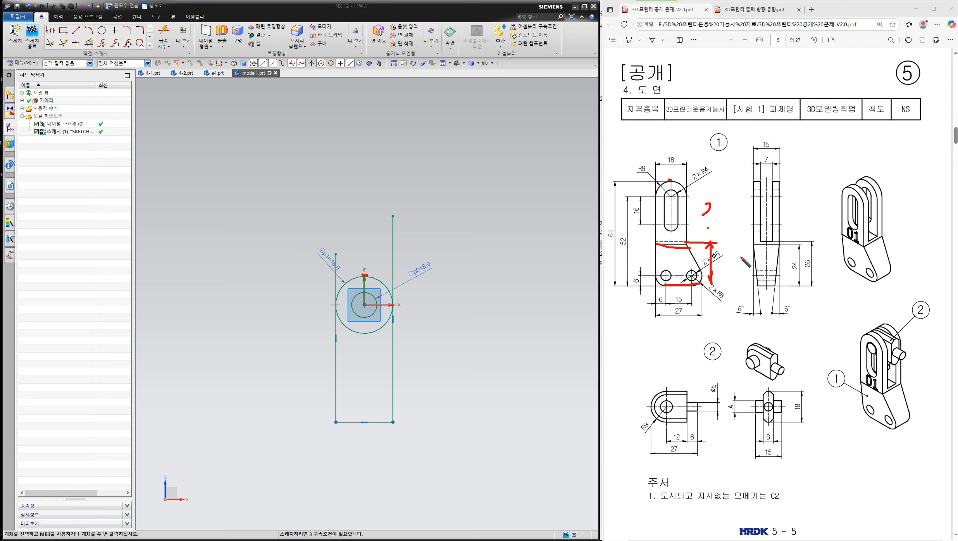
mouse_move(793, 274)
mouse_down()
mouse_move(785, 253)
mouse_move(797, 253)
mouse_move(798, 273)
mouse_up()
mouse_move(616, 239)
mouse_down()
mouse_move(605, 232)
mouse_move(616, 222)
mouse_up()
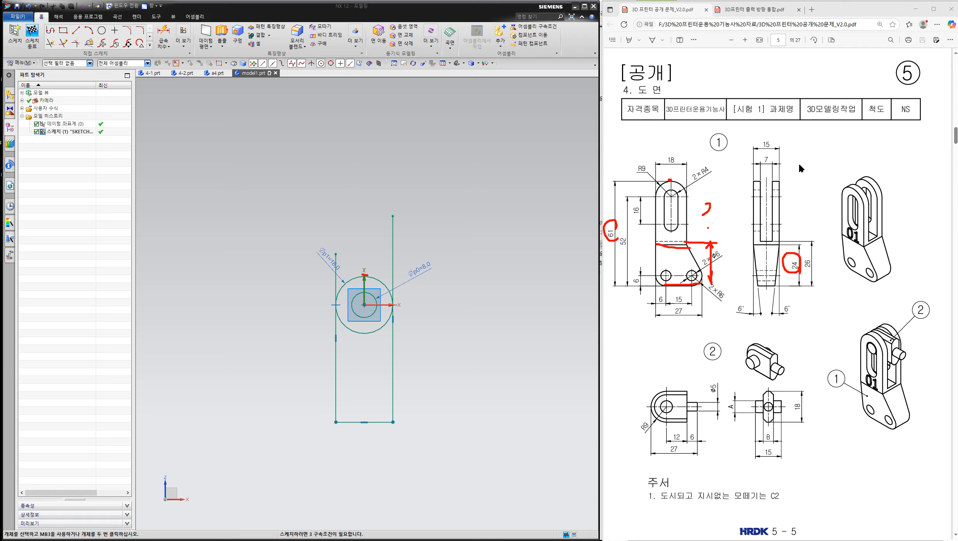
Dimension the height from the profile's horizontal line to the top of the outer circle as 61-24.
click(165, 33)
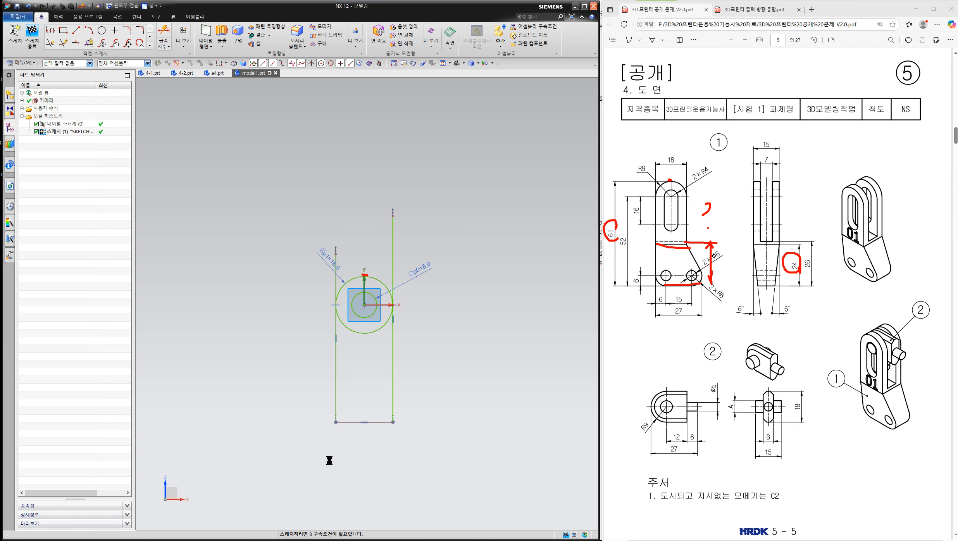
click(335, 422)
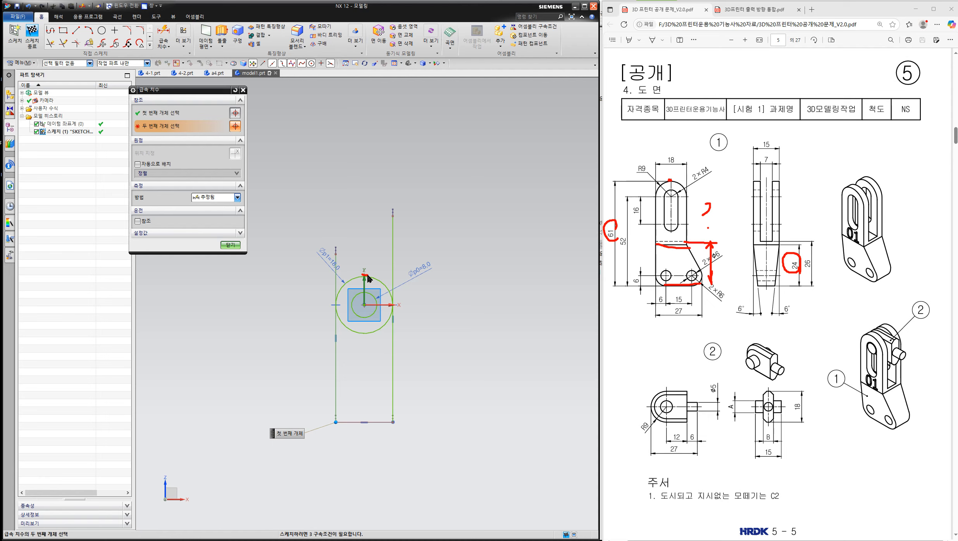
click(365, 275)
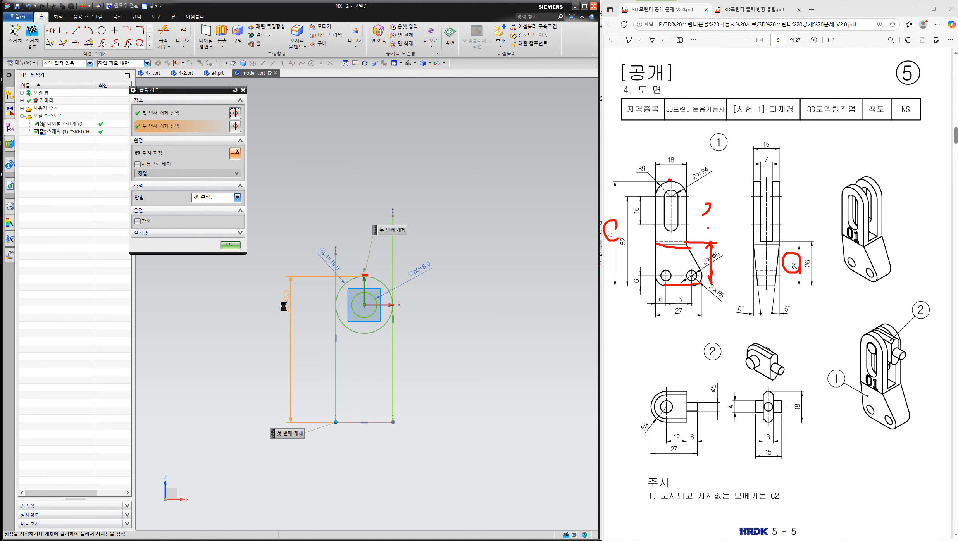
click(285, 341)
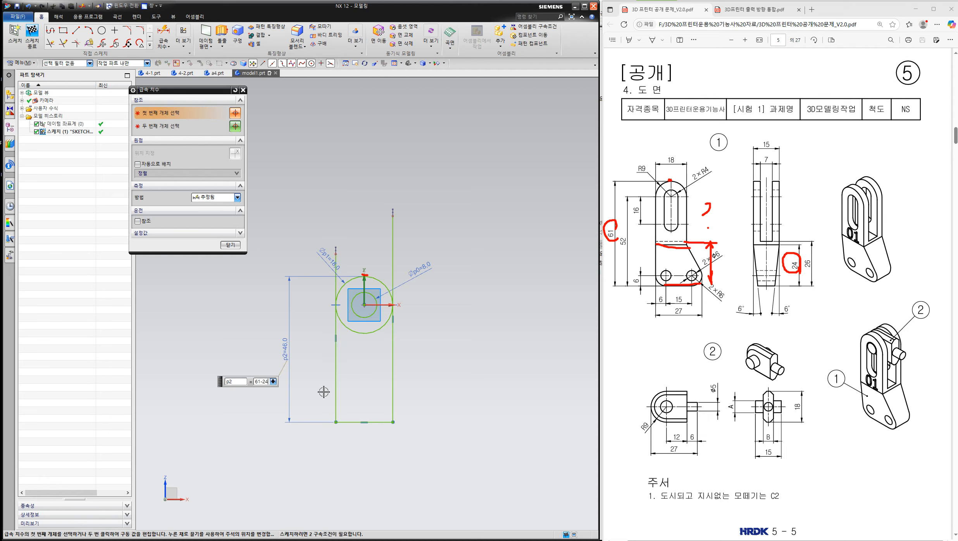
key(Return)
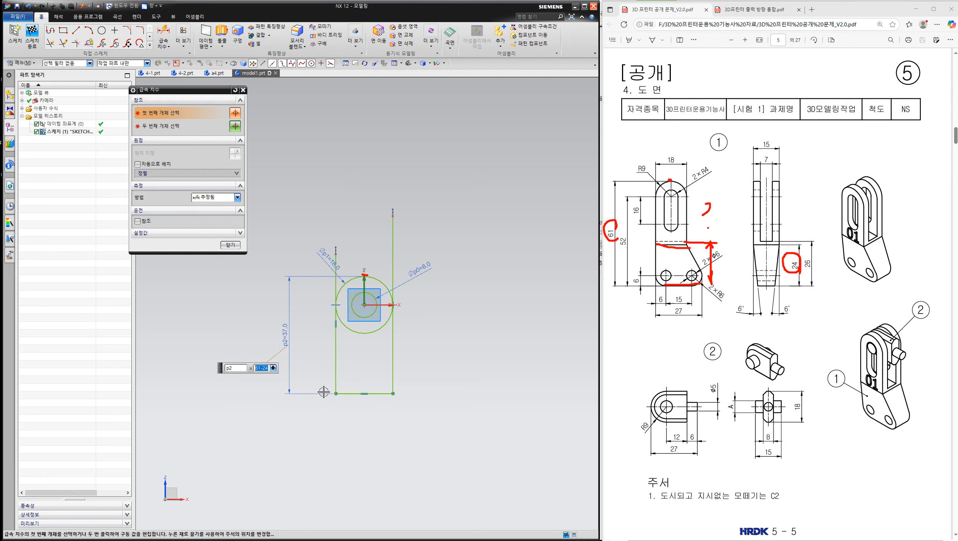
click(231, 246)
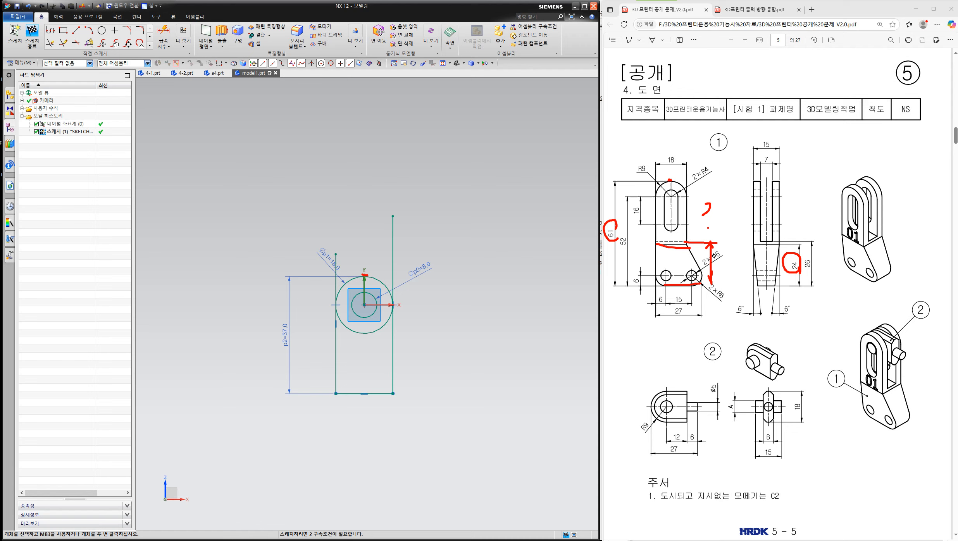
click(957, 164)
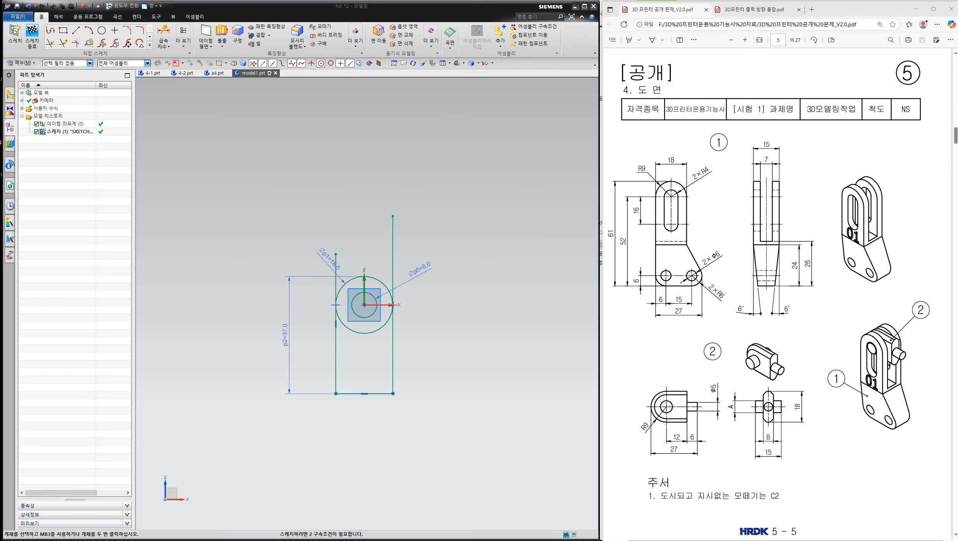
Draw a long horizontal line below the profile and extend both vertical sides down to it with Quick Extend.
click(76, 30)
click(294, 476)
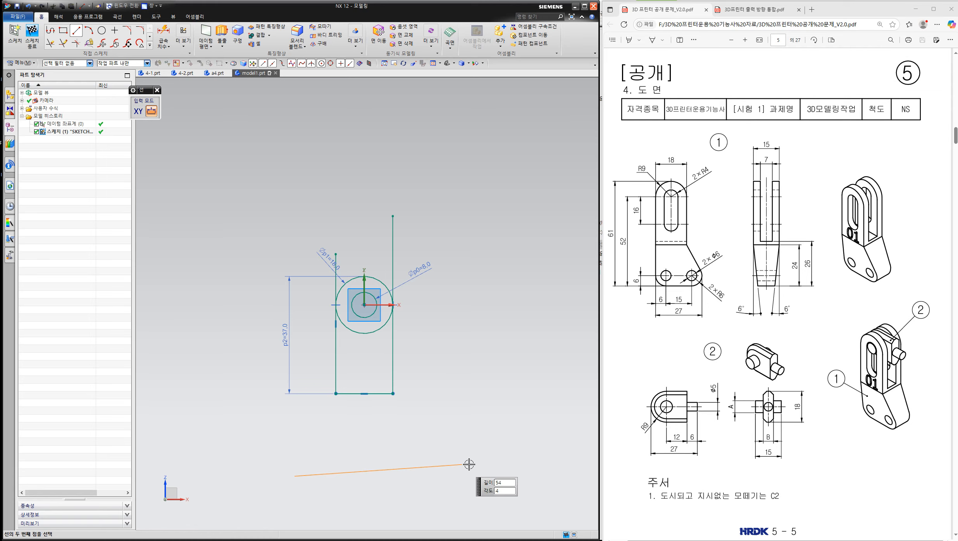
click(488, 476)
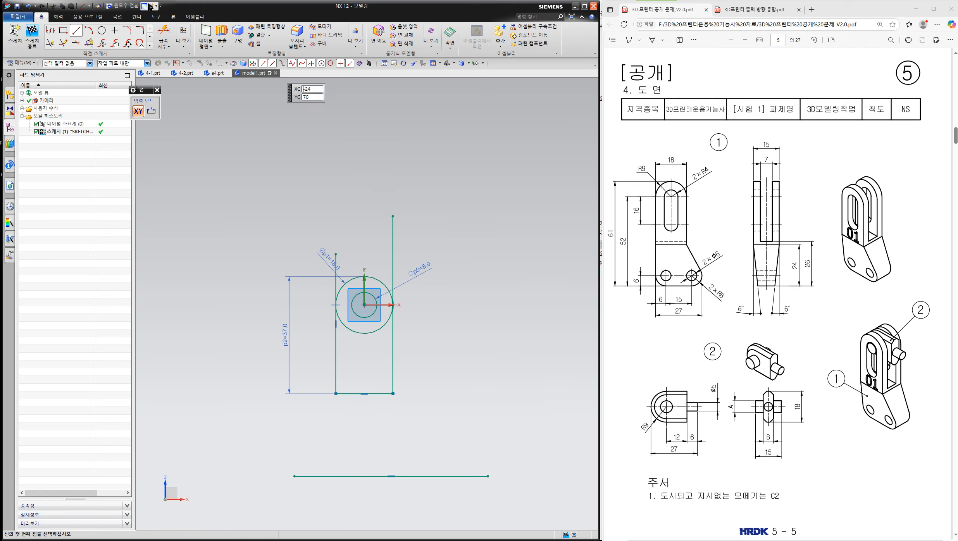
click(61, 45)
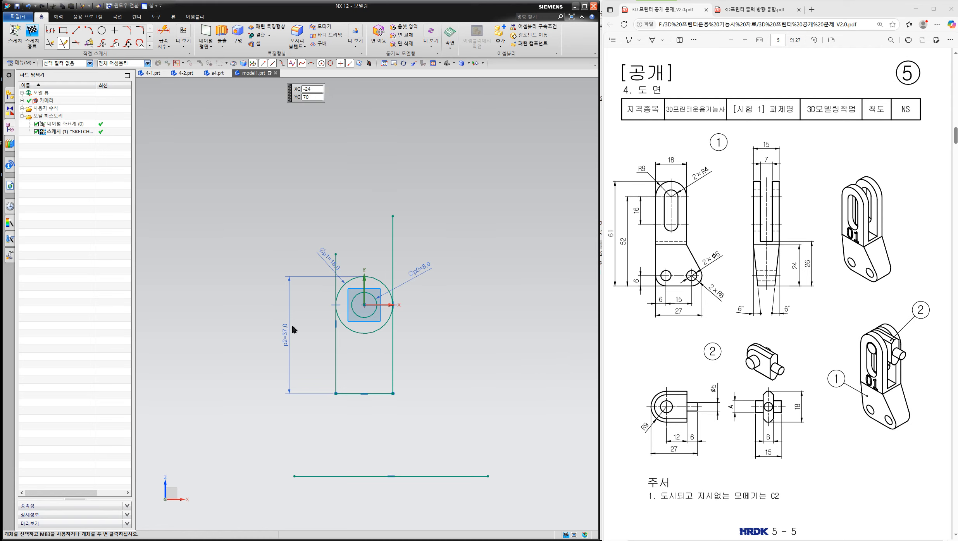
click(335, 383)
click(393, 380)
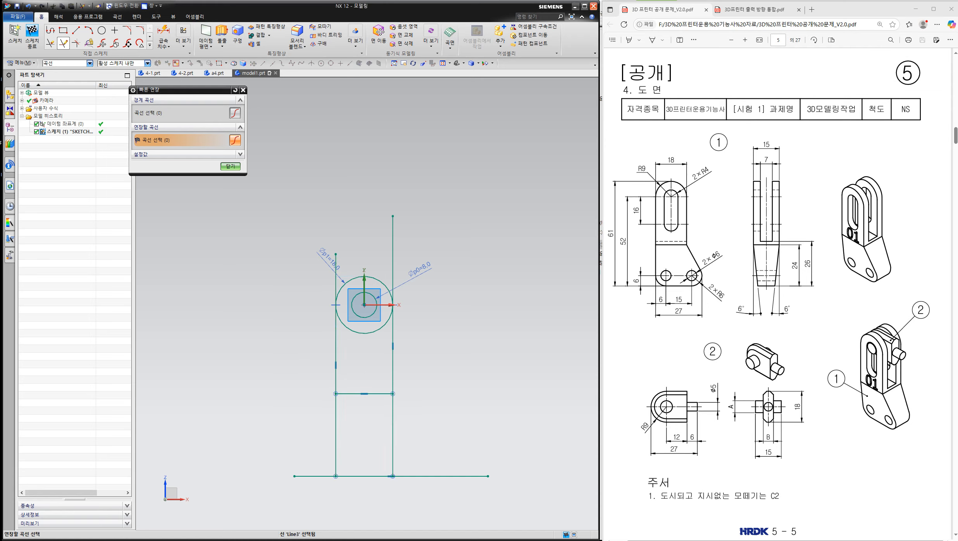
click(164, 32)
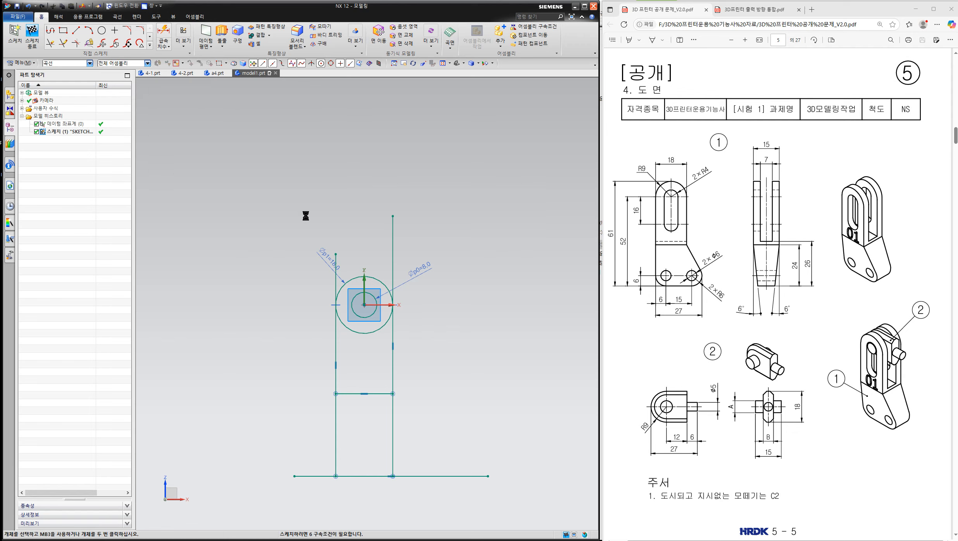
click(311, 476)
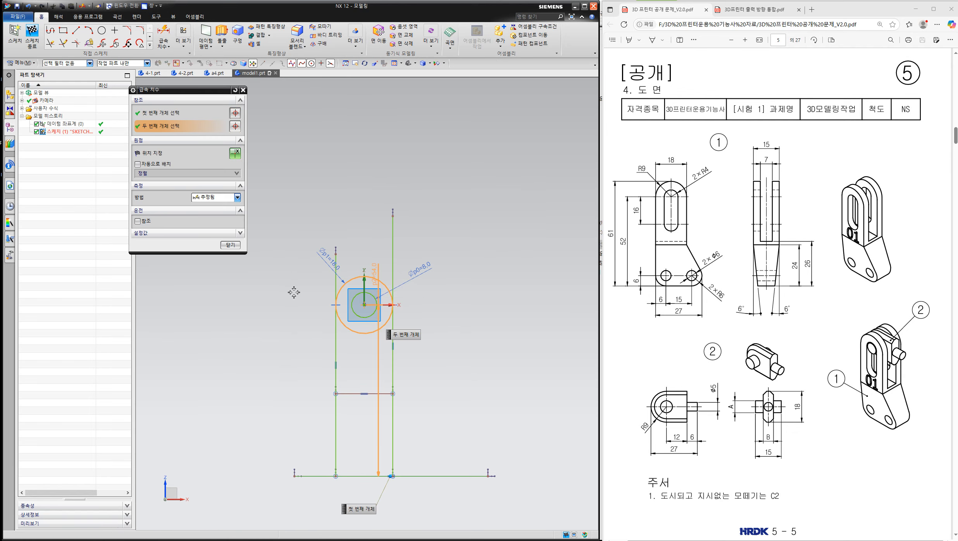
key(Escape)
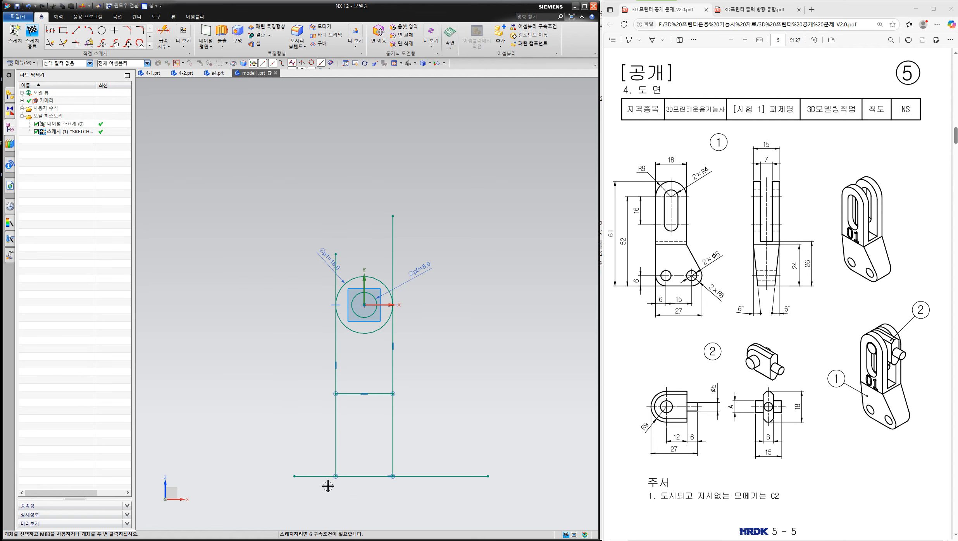
Dimension the height from the lowest horizontal line to the top of the outer circle as 61 mm.
click(162, 32)
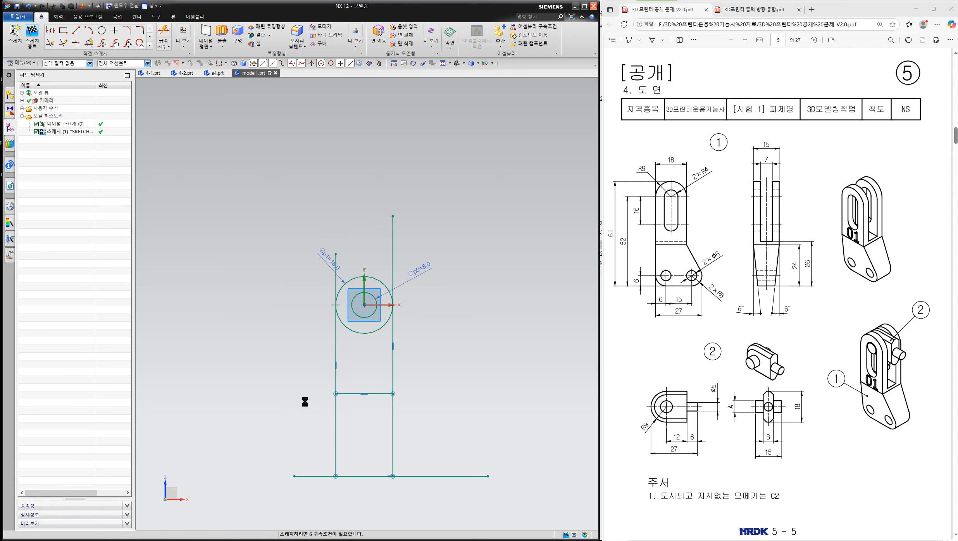
click(308, 476)
click(375, 277)
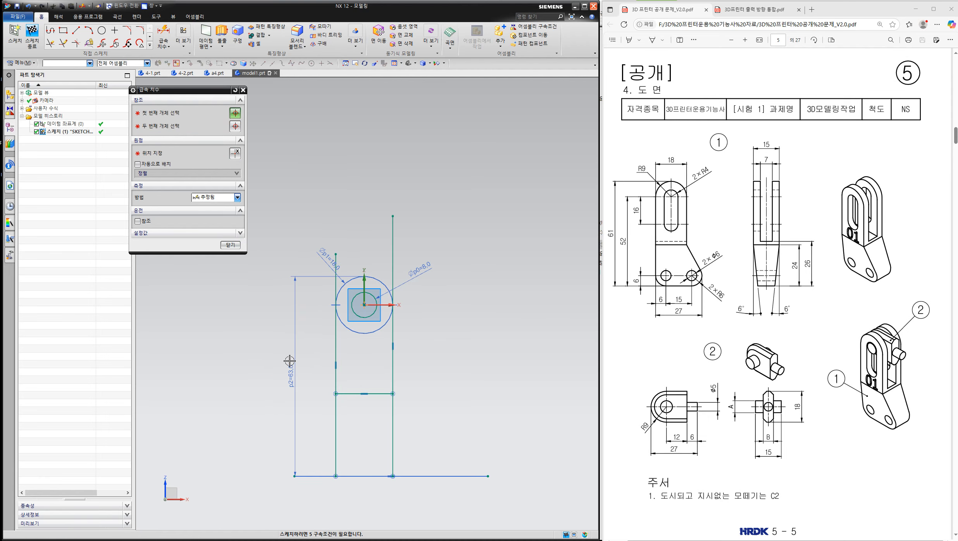
click(290, 365)
text(61)
key(Return)
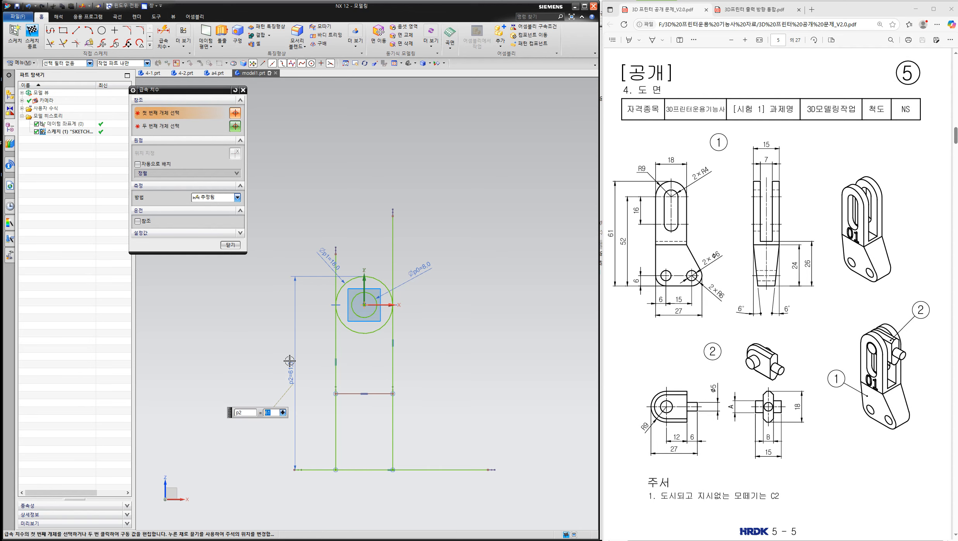
click(229, 245)
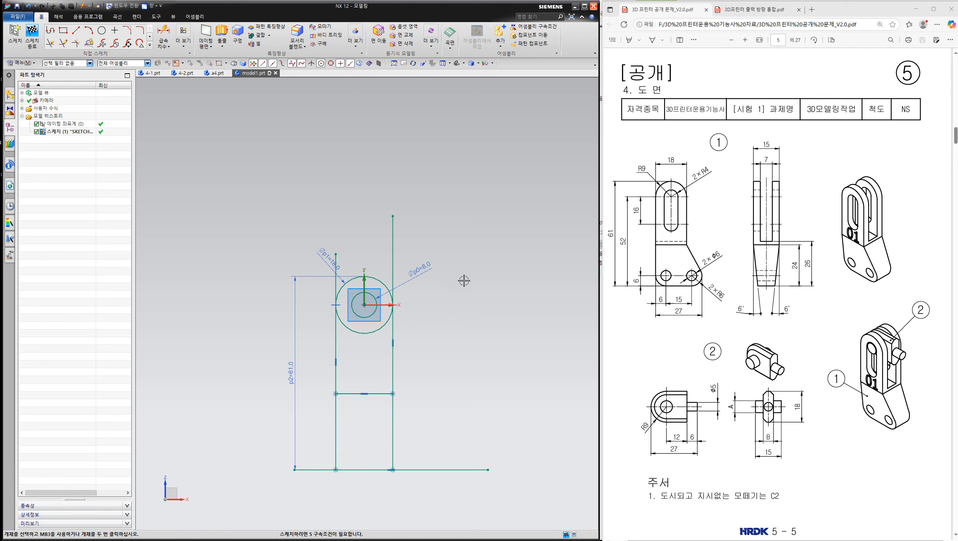
Trim the vertical sides above their tangent points and the overhanging ends of the lowest horizontal line with Quick Trim.
key(t)
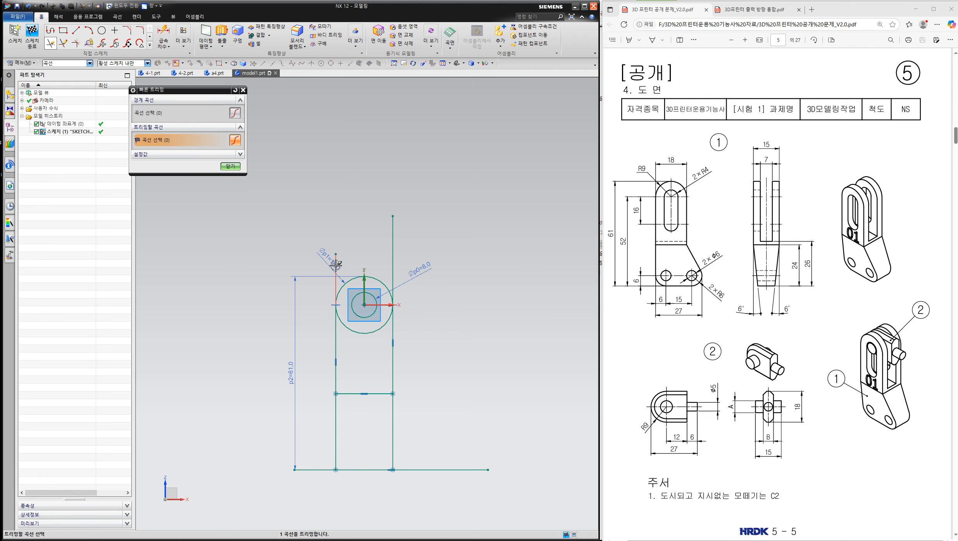
click(393, 257)
click(321, 468)
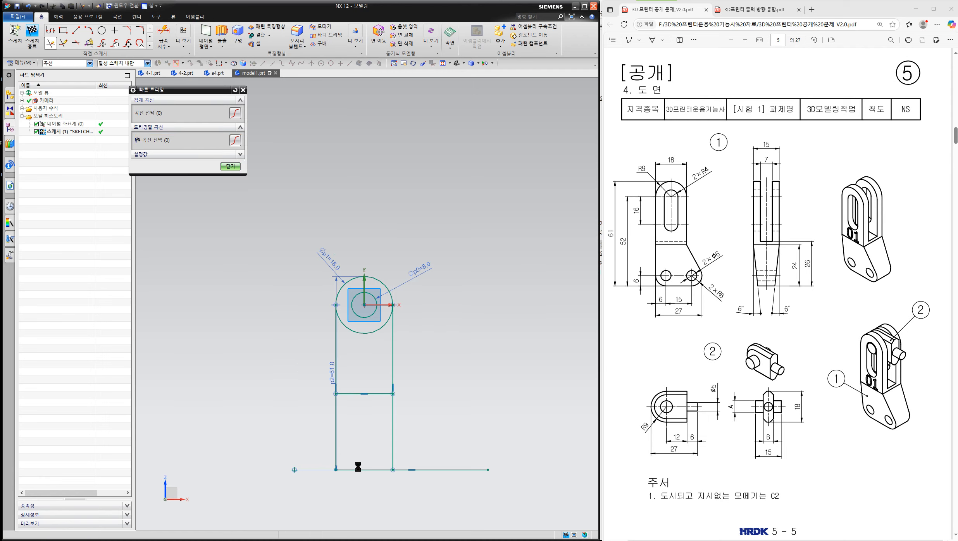
click(440, 469)
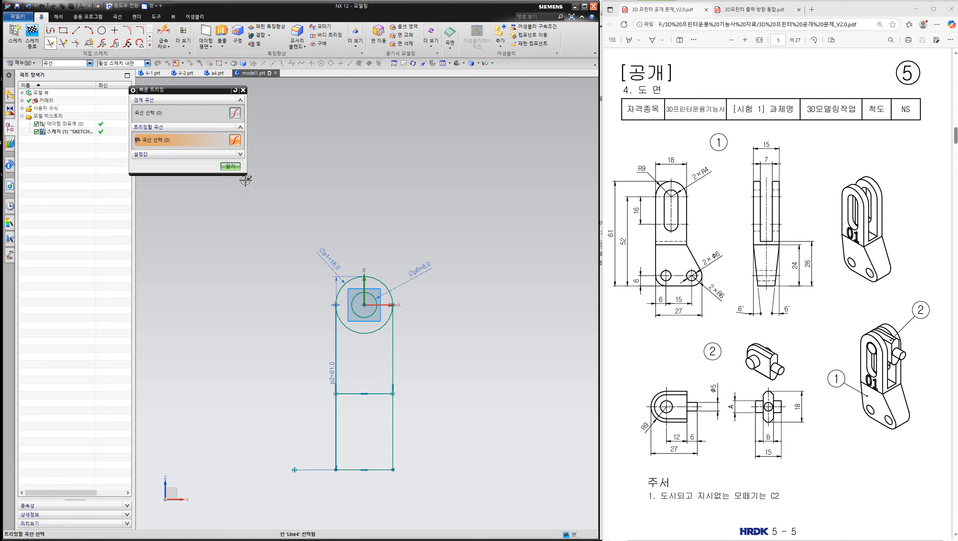
click(230, 166)
Move the 8 mm diameter dimension closer to its circle and sketch a circle of about 8 mm diameter about 18 mm directly below it.
scroll(372, 312, up, 4)
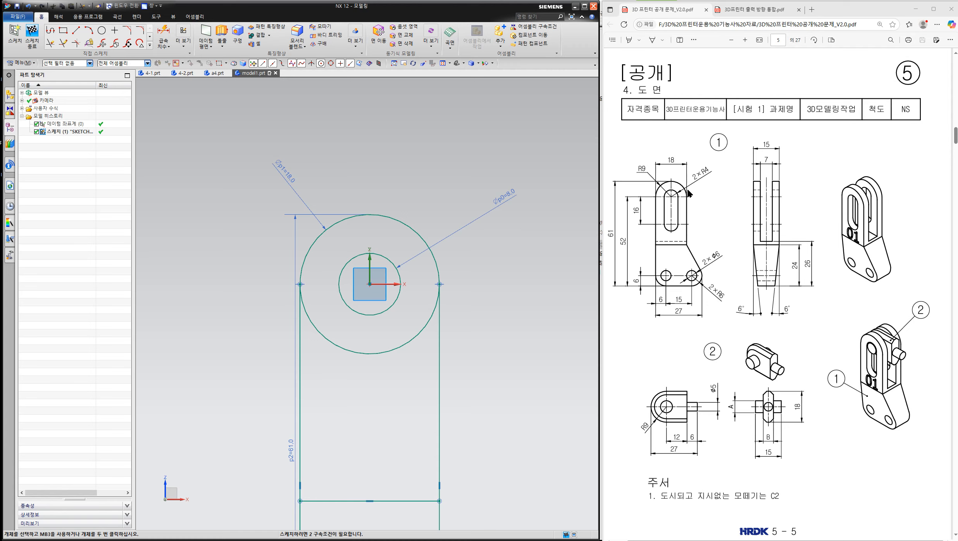
drag(511, 195, 412, 245)
click(102, 30)
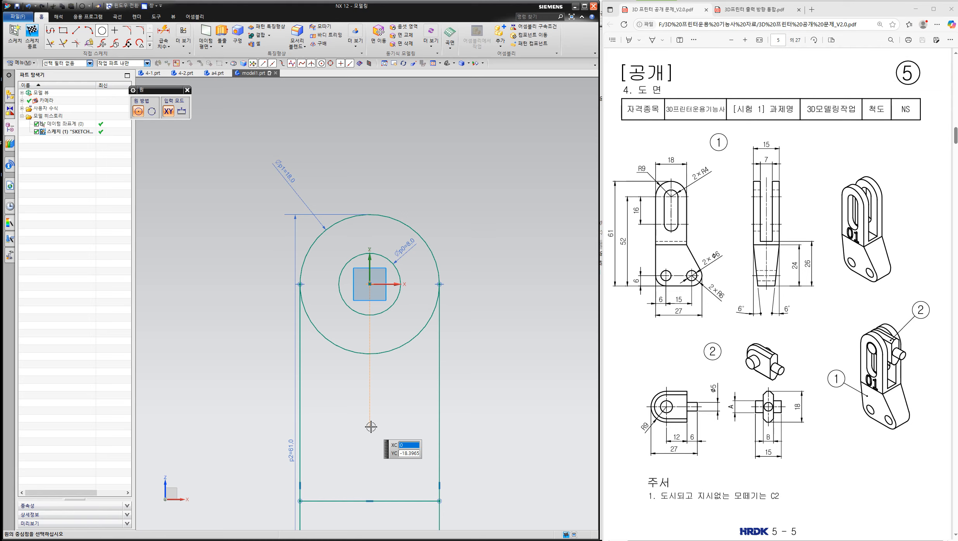
click(371, 427)
click(392, 406)
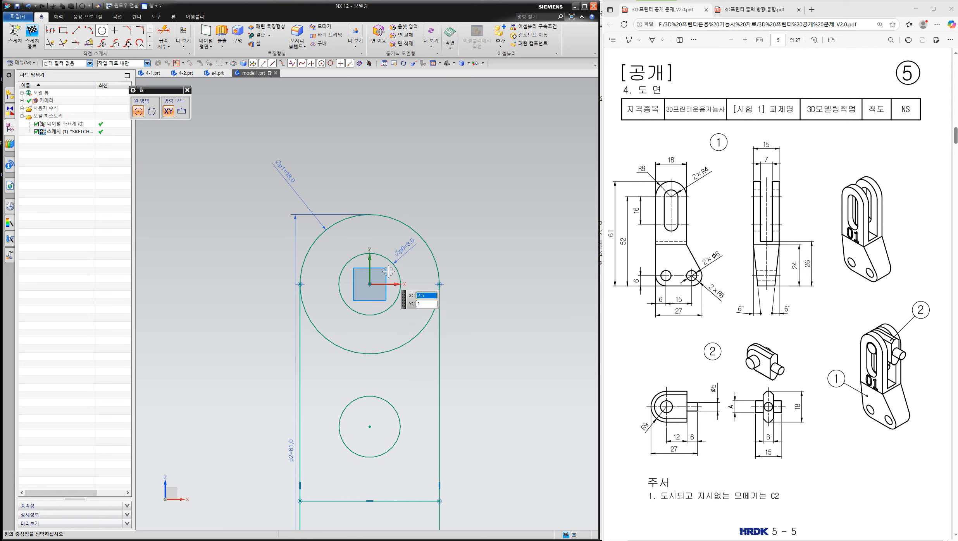
key(Escape)
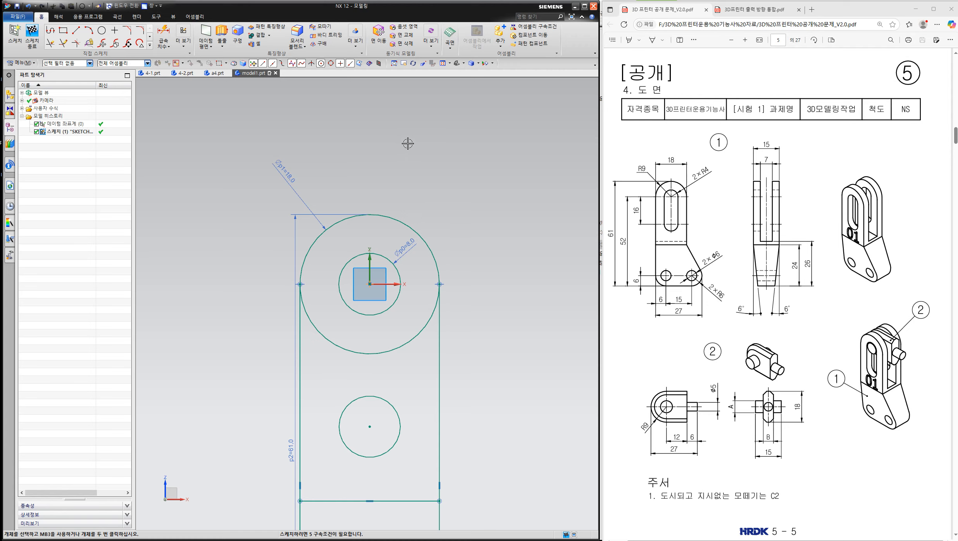
Apply an equal radius constraint between the 8 mm slot circle and the circle below it.
key(c)
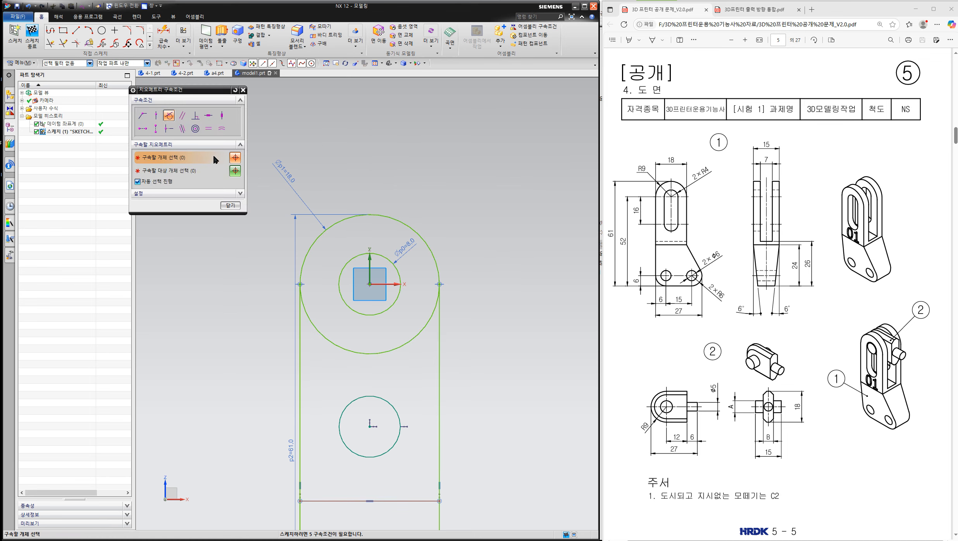
click(221, 130)
click(385, 256)
click(392, 401)
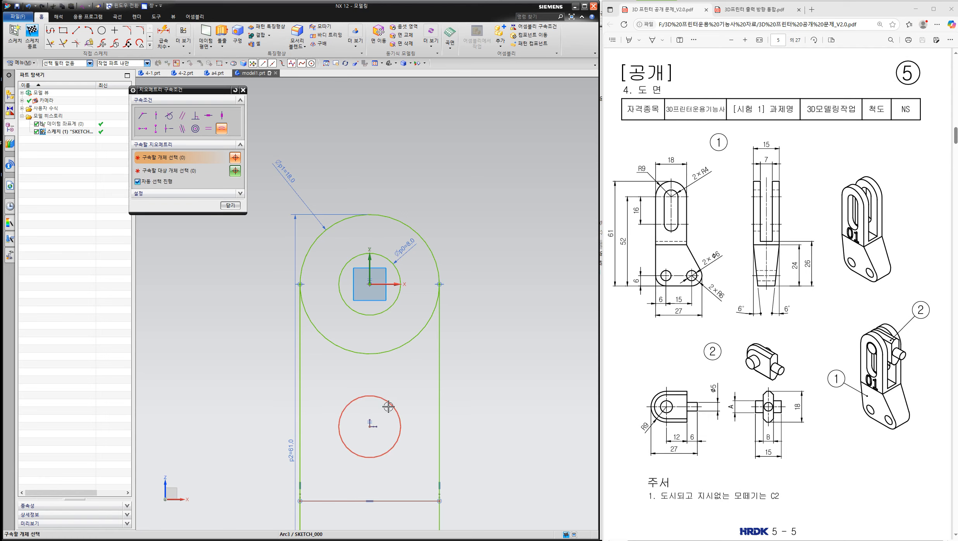
click(388, 406)
key(Escape)
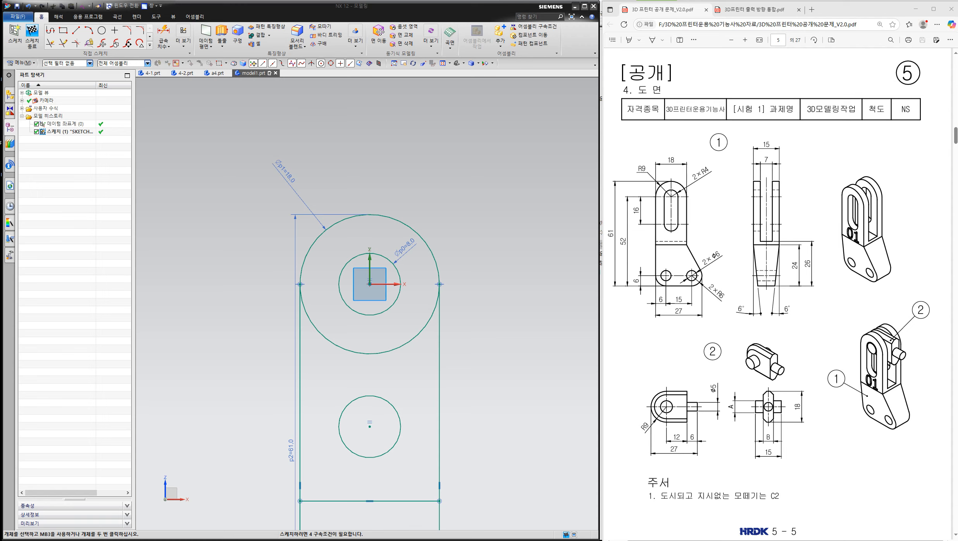
Dimension the vertical distance between the two slot circle centres as 16 mm.
click(163, 37)
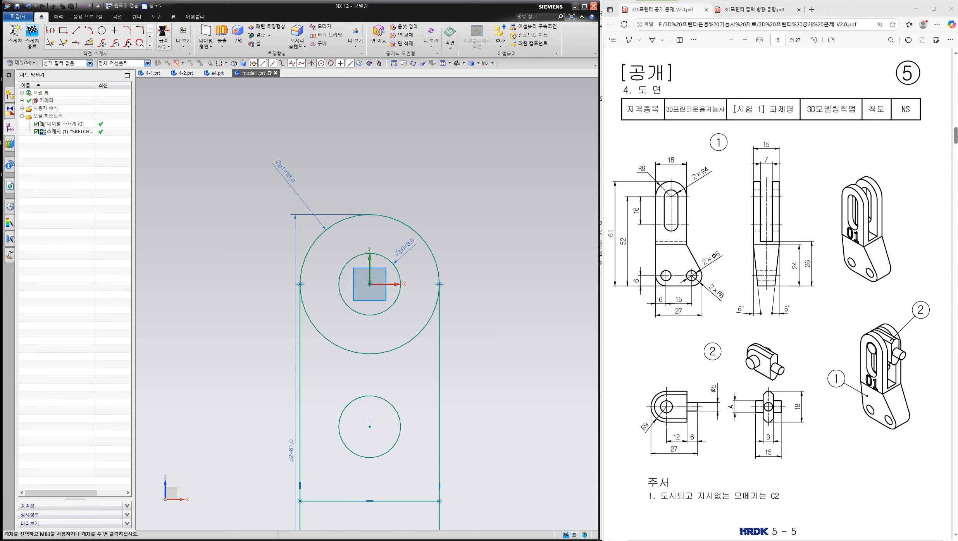
click(370, 284)
click(370, 426)
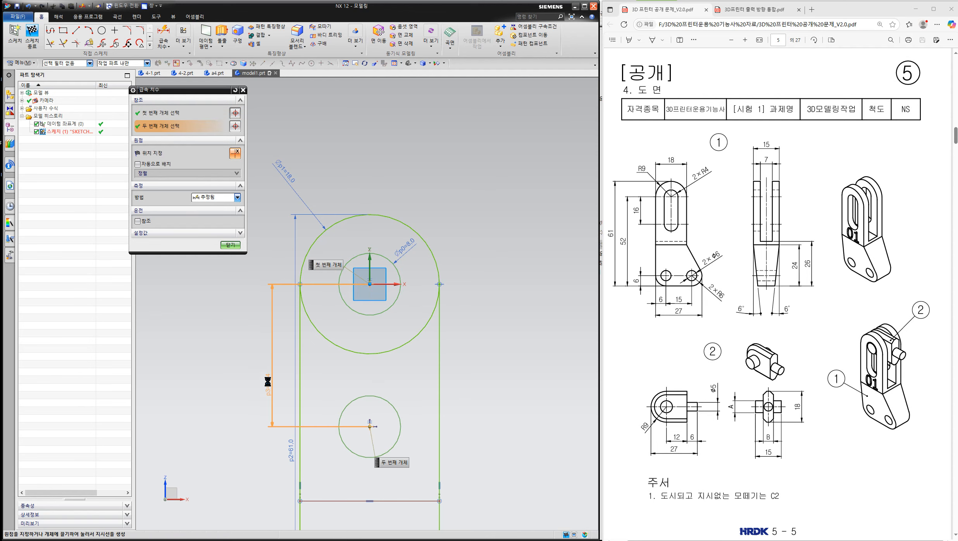
click(267, 382)
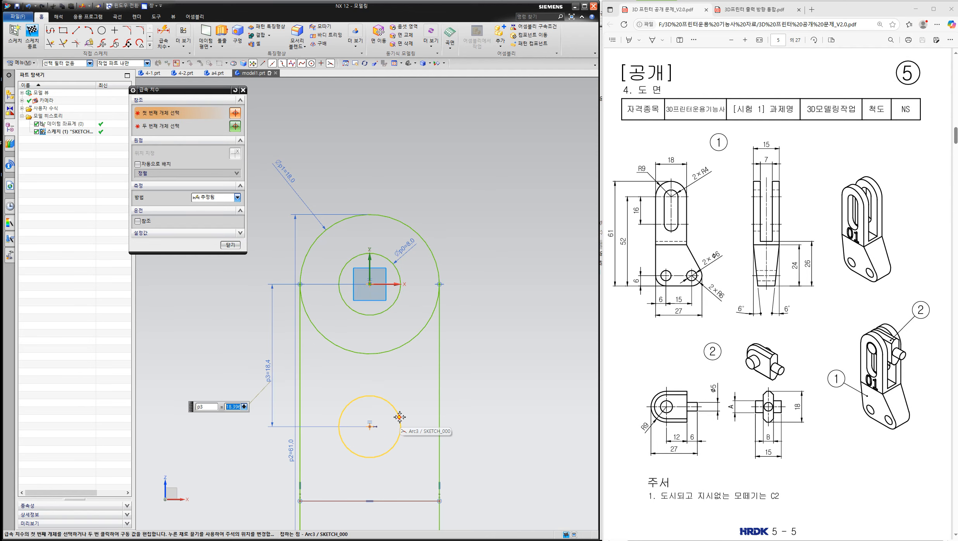
text(16)
key(Return)
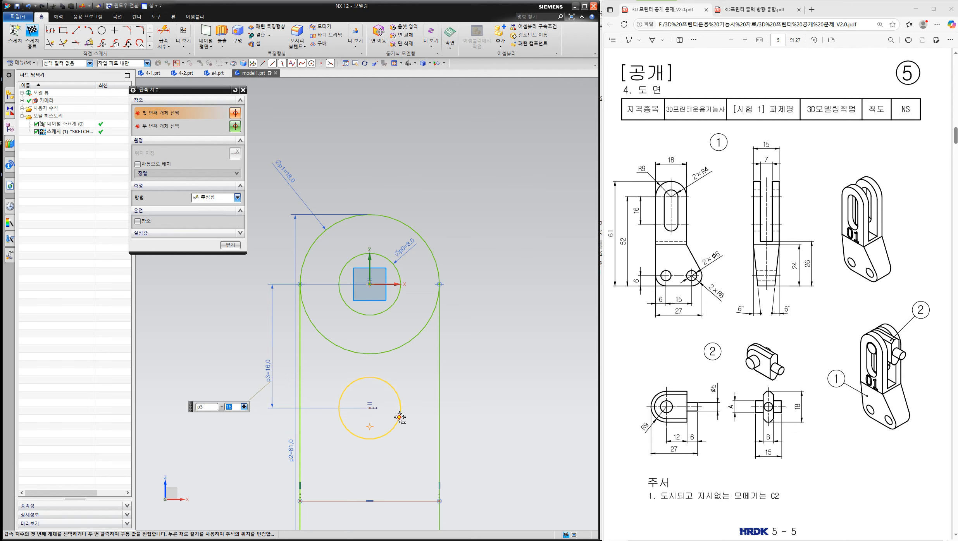
click(230, 244)
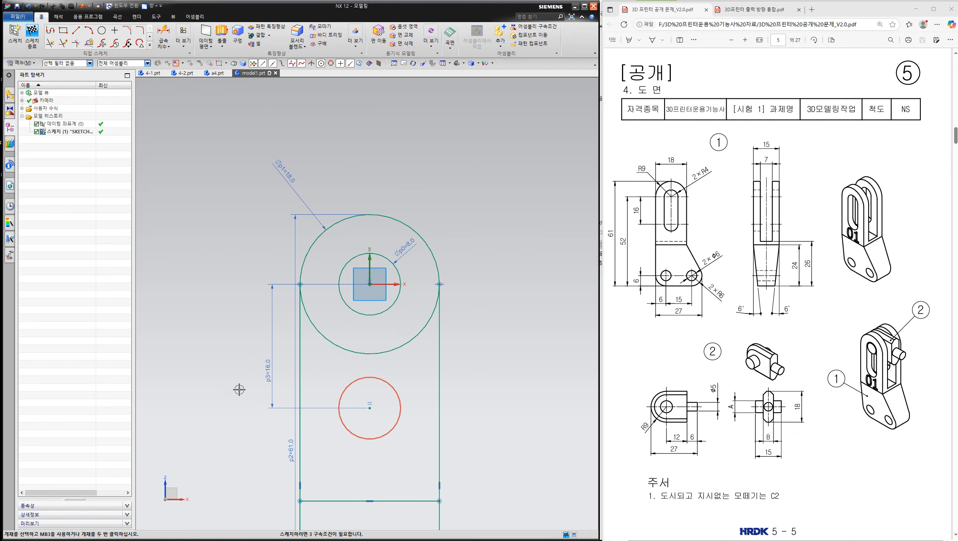
Sketch two vertical lines, one on each side of the slot circles, extending from above the upper centre to below the lower circle.
scroll(510, 344, down, 1)
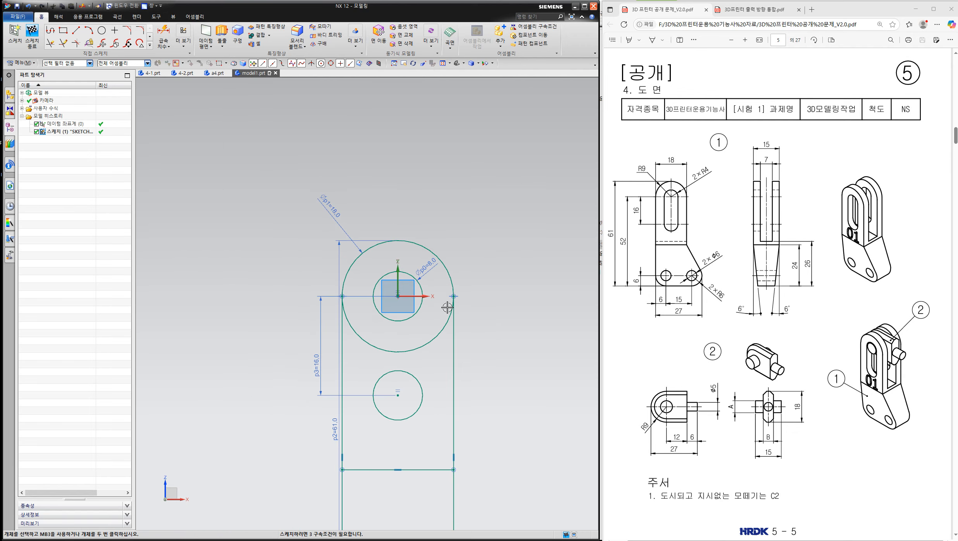
scroll(448, 308, up, 1)
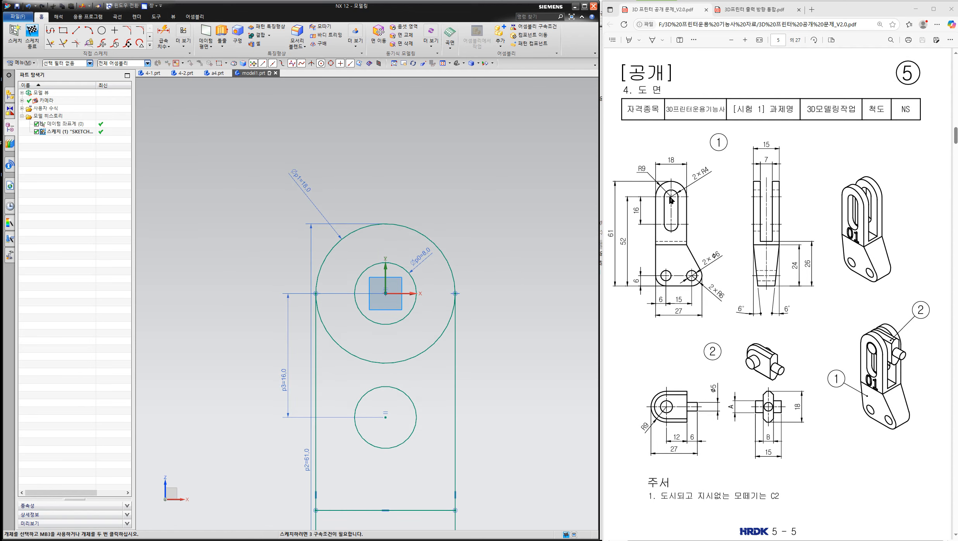
click(76, 31)
click(342, 266)
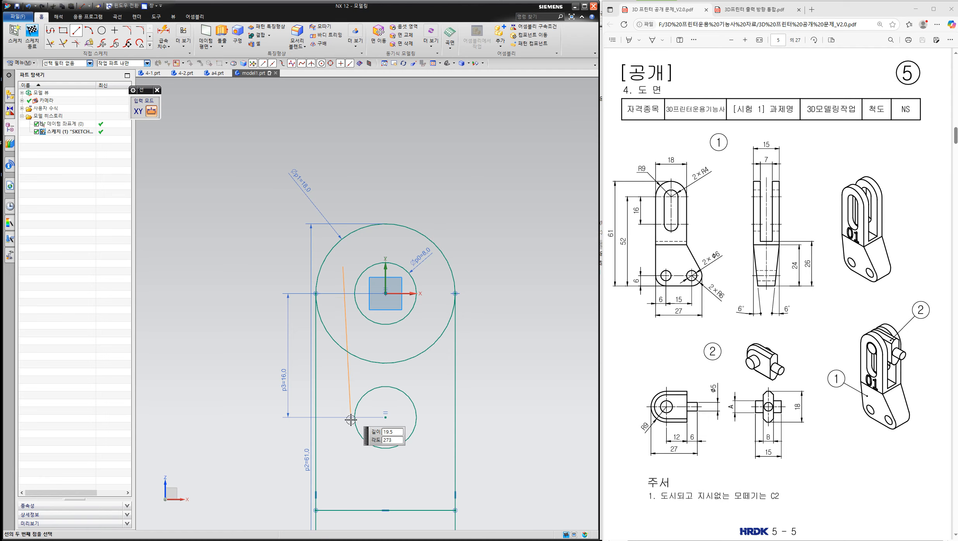
click(342, 455)
click(429, 266)
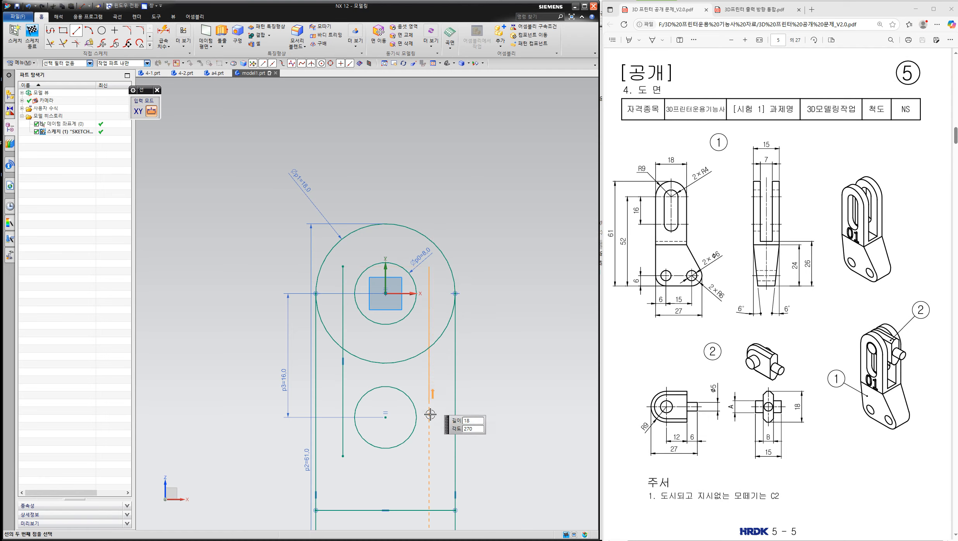
click(429, 455)
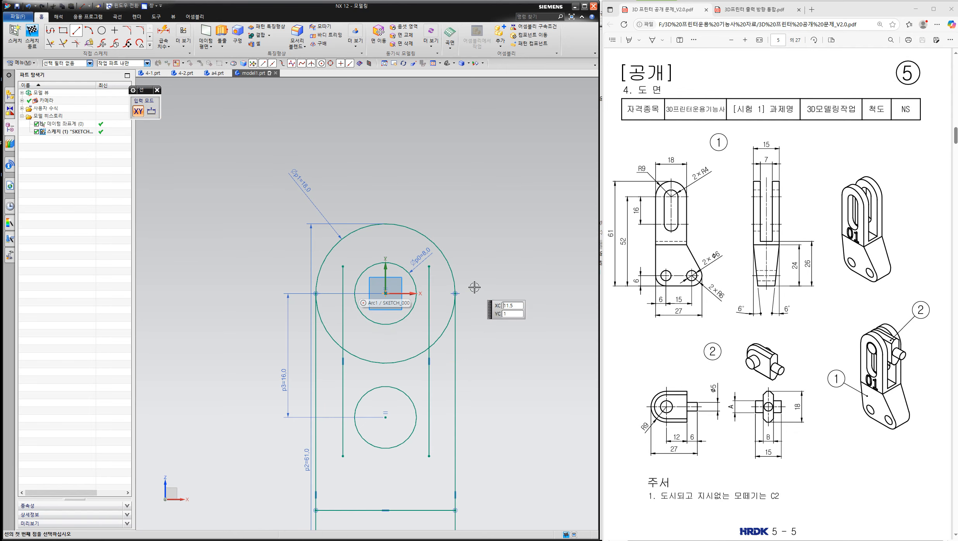
key(Escape)
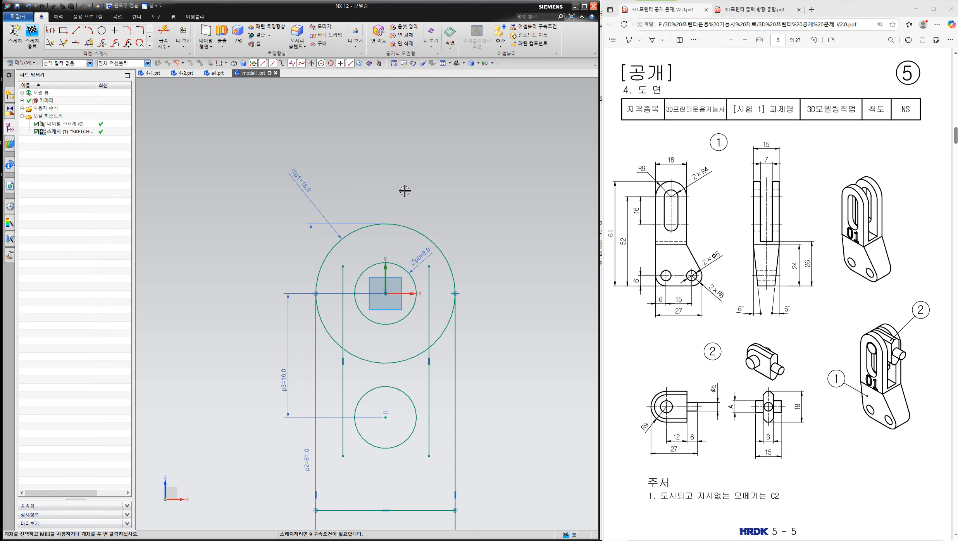
Make the two inner vertical lines tangent to the left and right sides of the upper slot circle.
key(c)
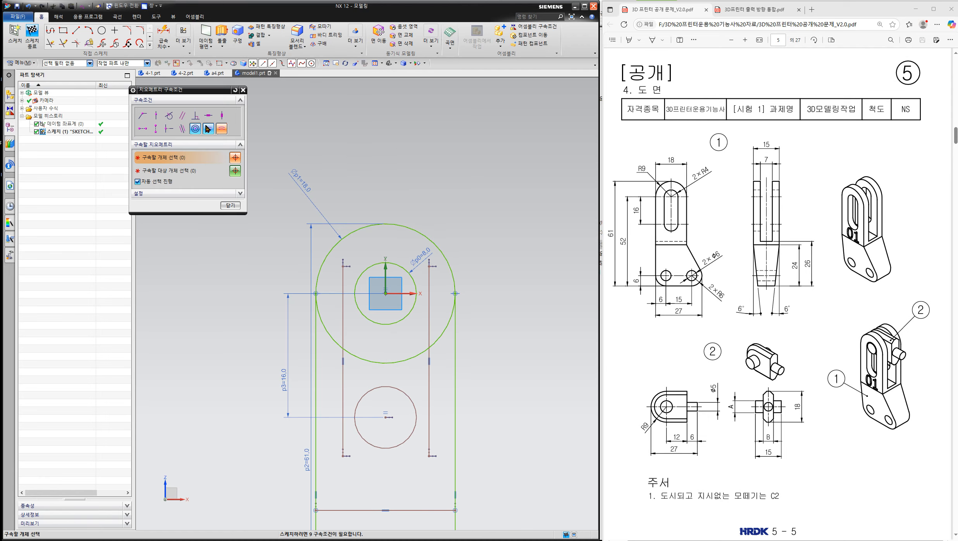
click(172, 116)
click(343, 328)
click(355, 304)
click(428, 320)
click(413, 308)
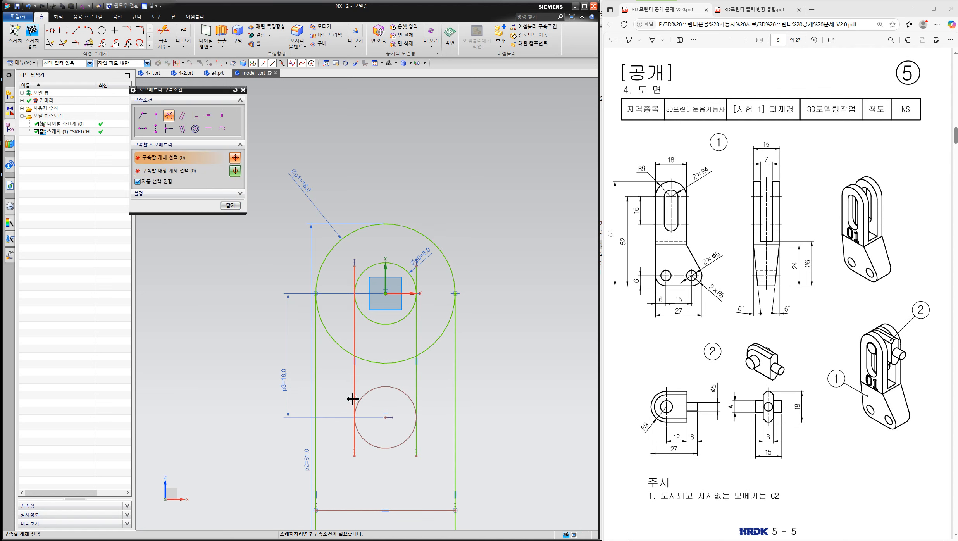
key(Escape)
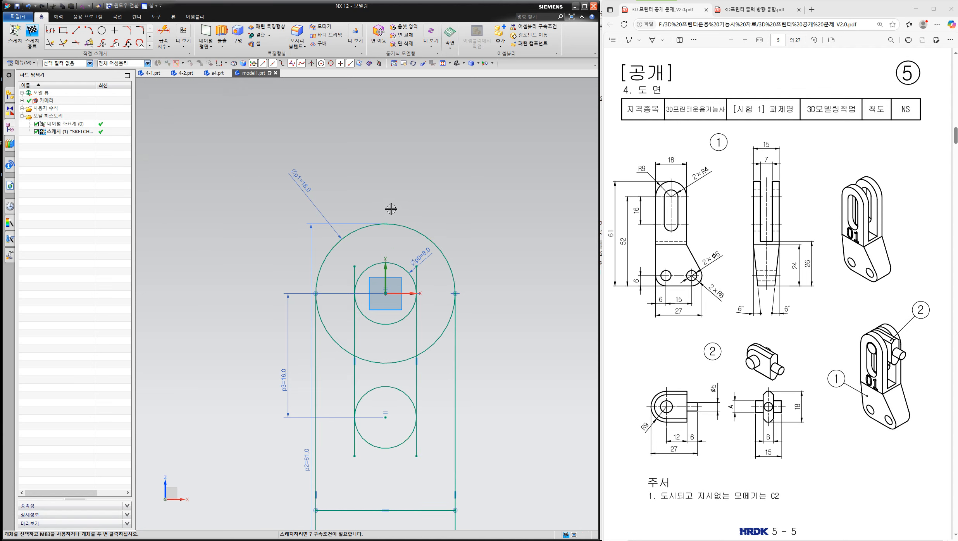
Trim the overhanging line ends and the inner circle arcs with Quick Trim to leave a closed slot outline.
key(t)
click(353, 276)
click(417, 277)
click(418, 446)
click(354, 448)
click(368, 392)
click(386, 324)
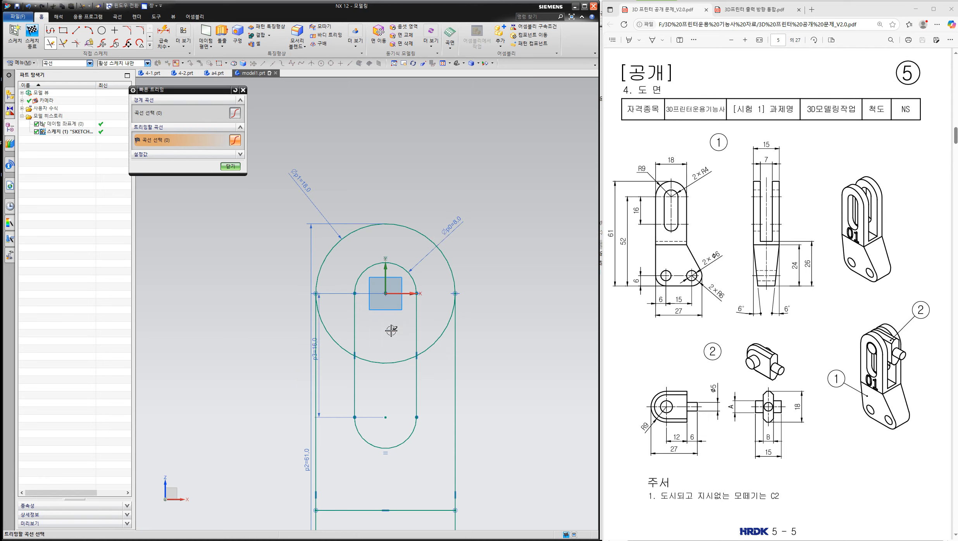
Trim away the lower half of the 18 mm outer circle, including the piece inside the slot.
click(440, 337)
click(385, 363)
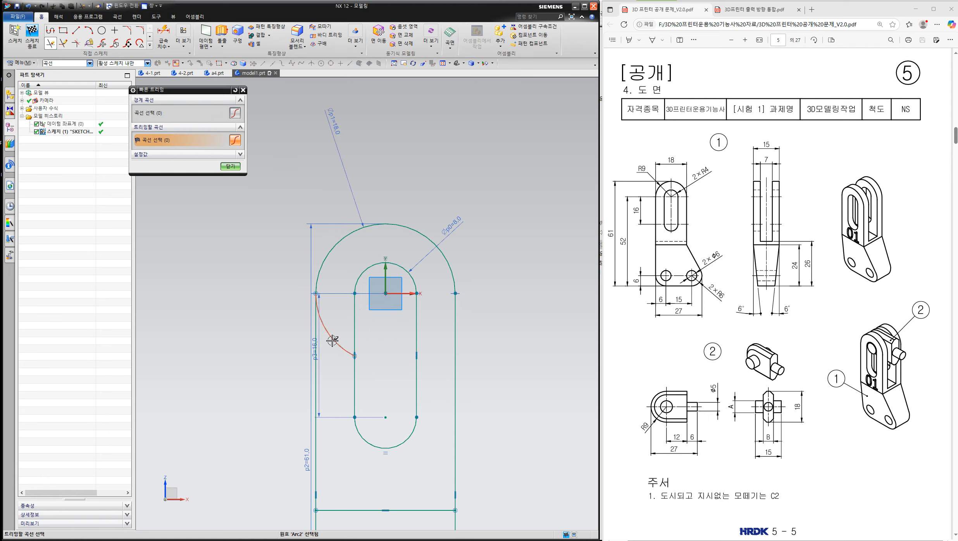
scroll(409, 273, down, 2)
scroll(409, 273, down, 1)
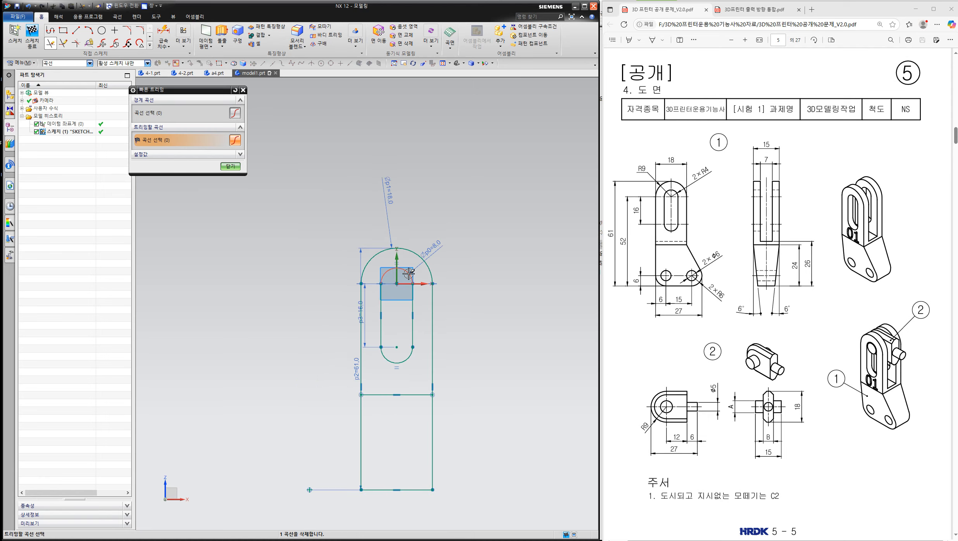
click(230, 166)
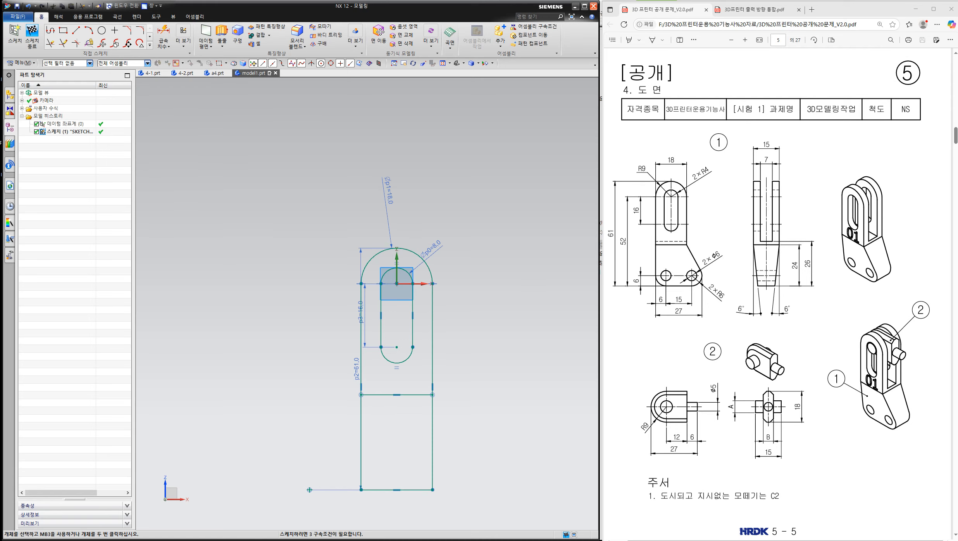
key(ctrl+alt+g)
drag(685, 245, 715, 288)
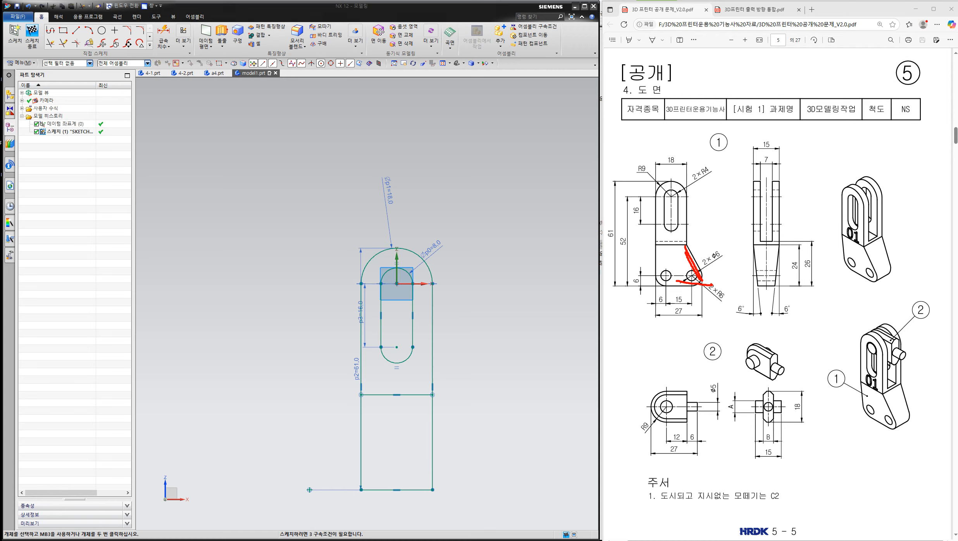
click(957, 164)
Sketch two small circles level with each other about 4 mm above the lowest line, one inside its left corner and one just outside the right side.
click(106, 32)
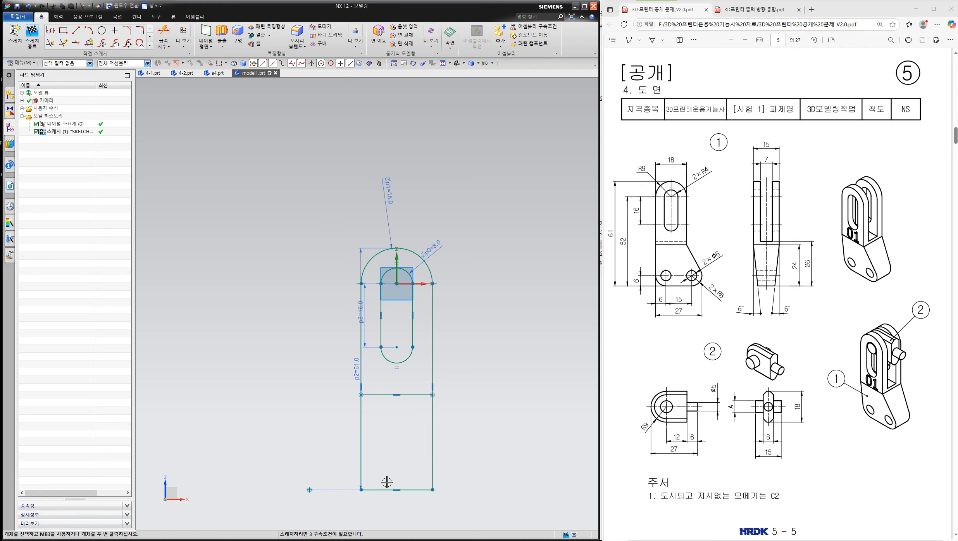
click(378, 470)
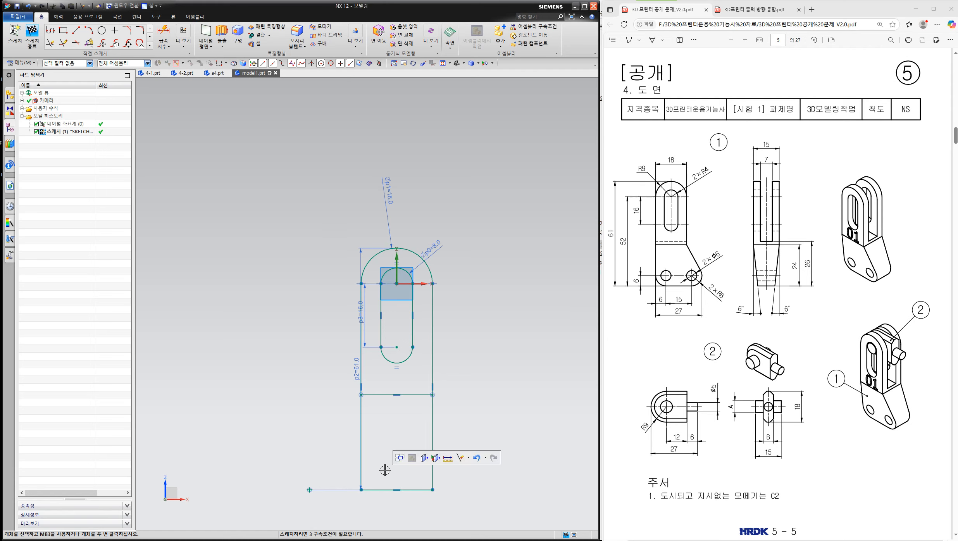
click(103, 37)
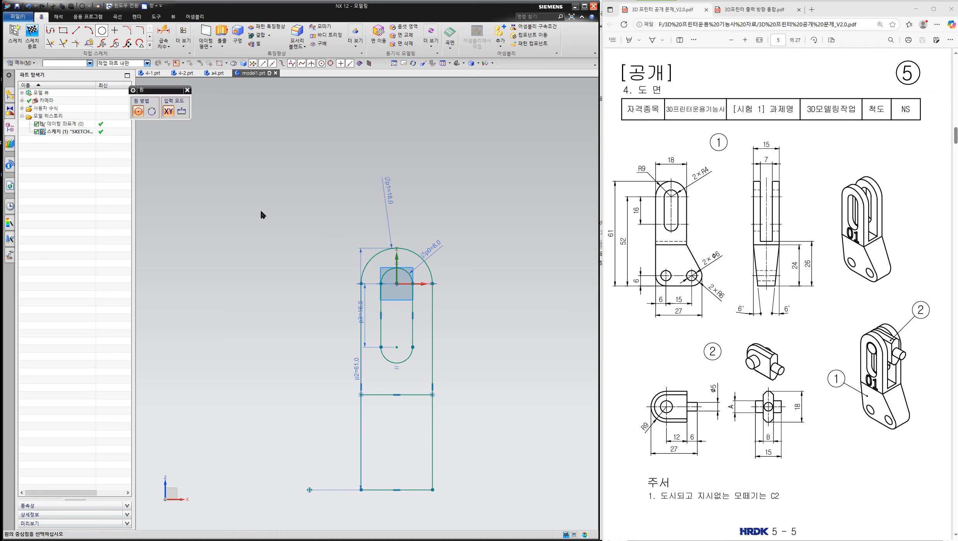
click(376, 473)
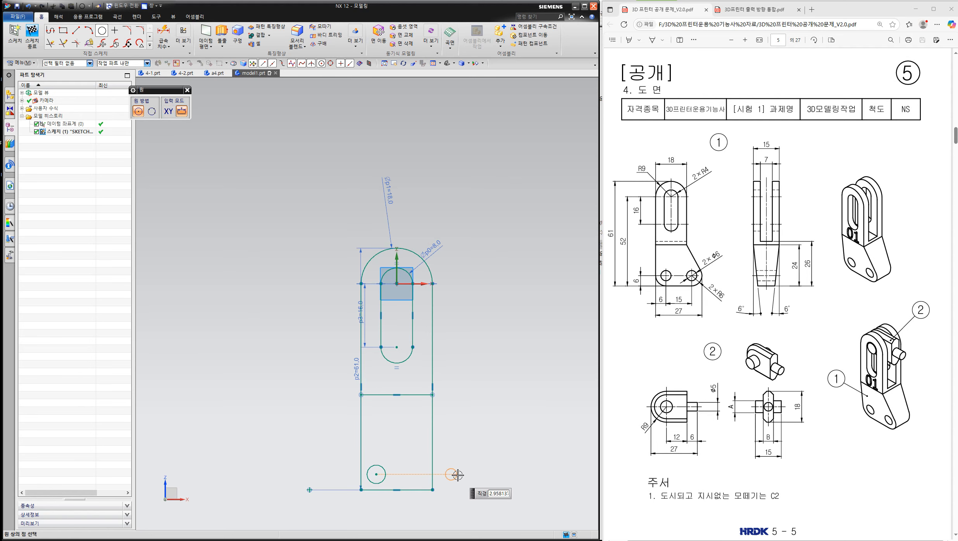
click(457, 474)
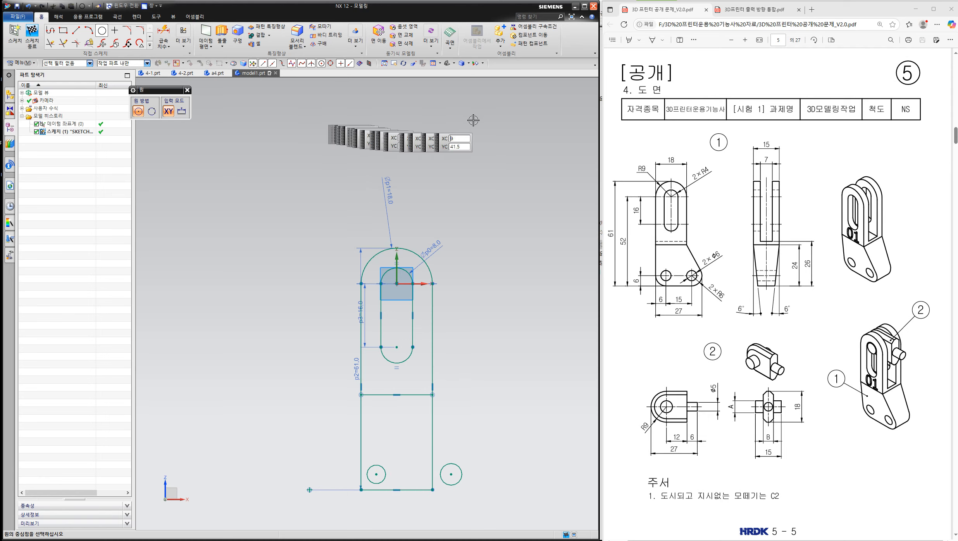
key(Escape)
Dimension the vertical distance from the profile's lower-left corner to the left hole circle's centre as 6 mm.
click(163, 32)
click(376, 473)
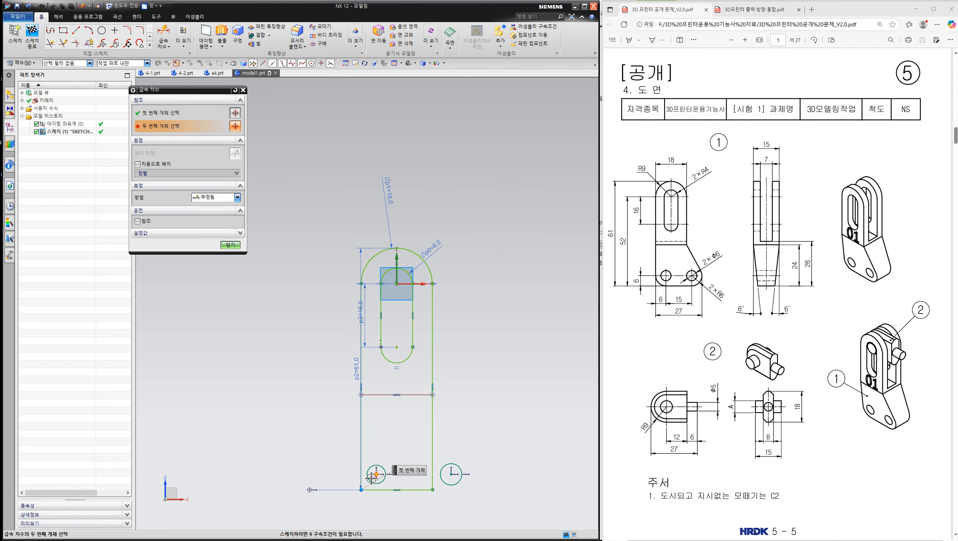
click(361, 489)
click(334, 479)
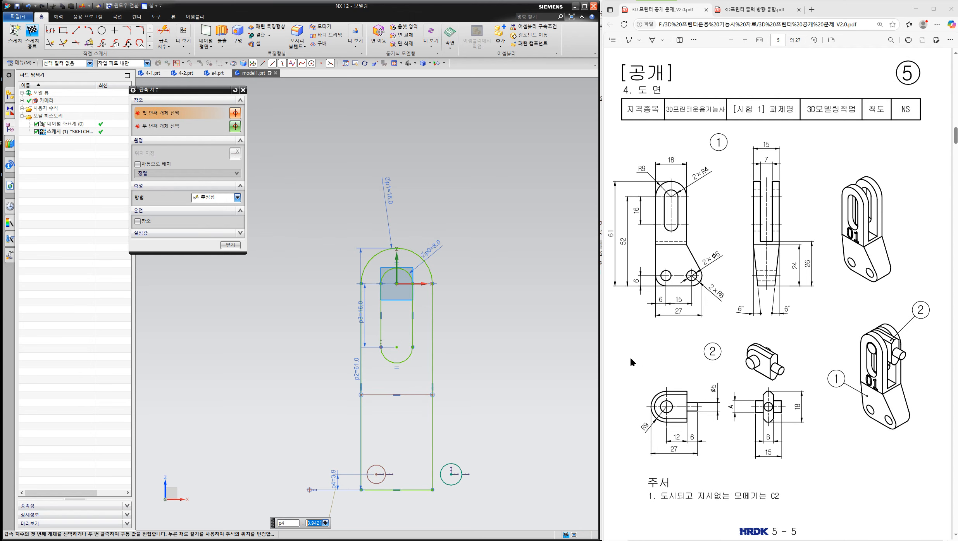
text(6)
key(Return)
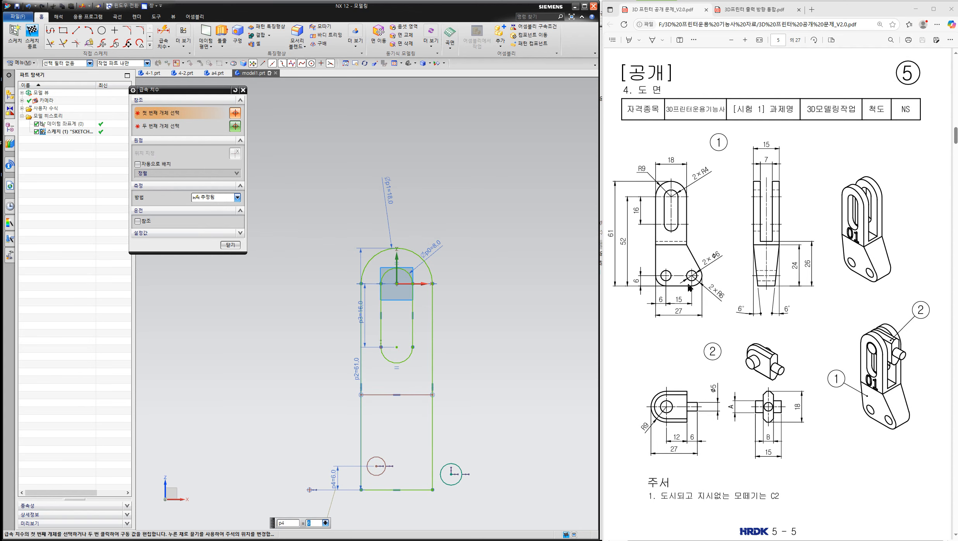
Dimension the horizontal distance from the profile's left side to the left hole circle's centre as 6 mm.
click(375, 467)
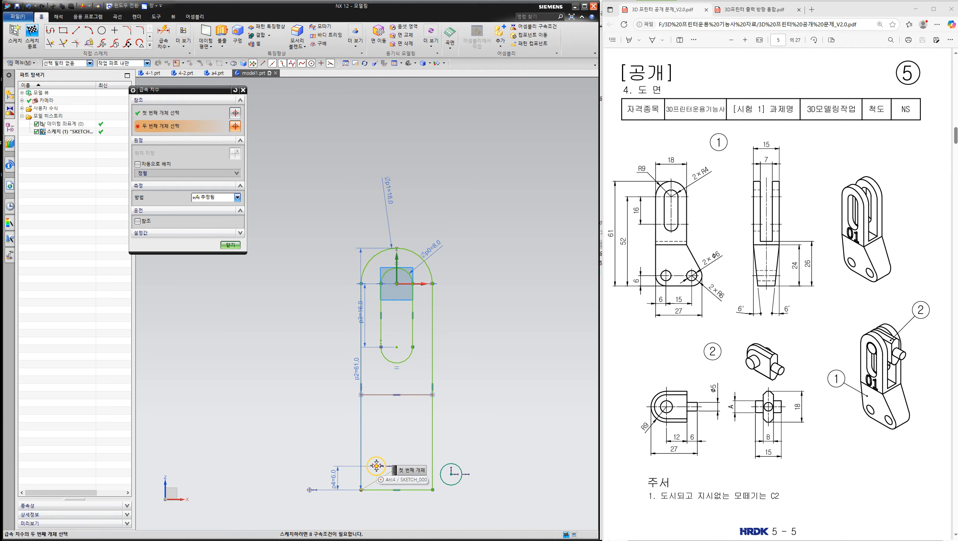
click(376, 467)
click(369, 512)
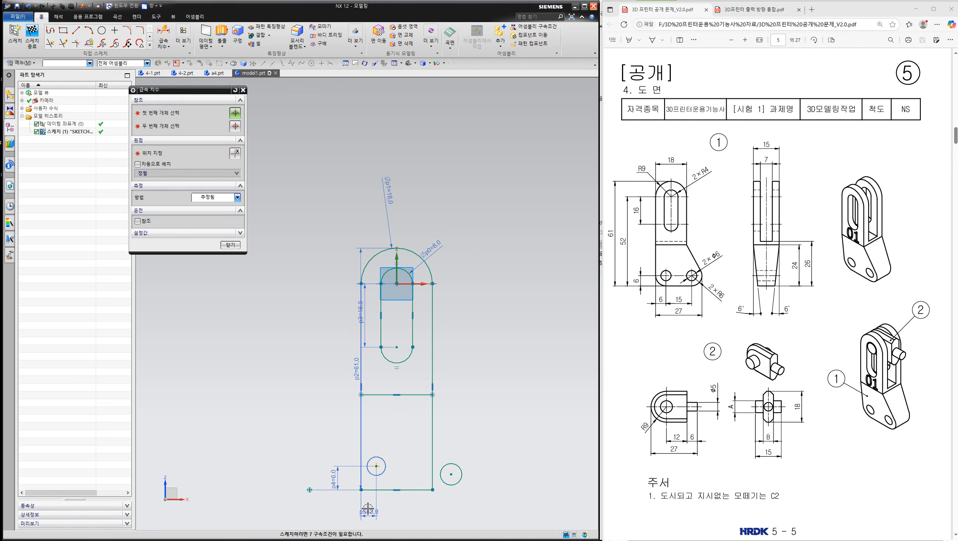
text(6)
key(Return)
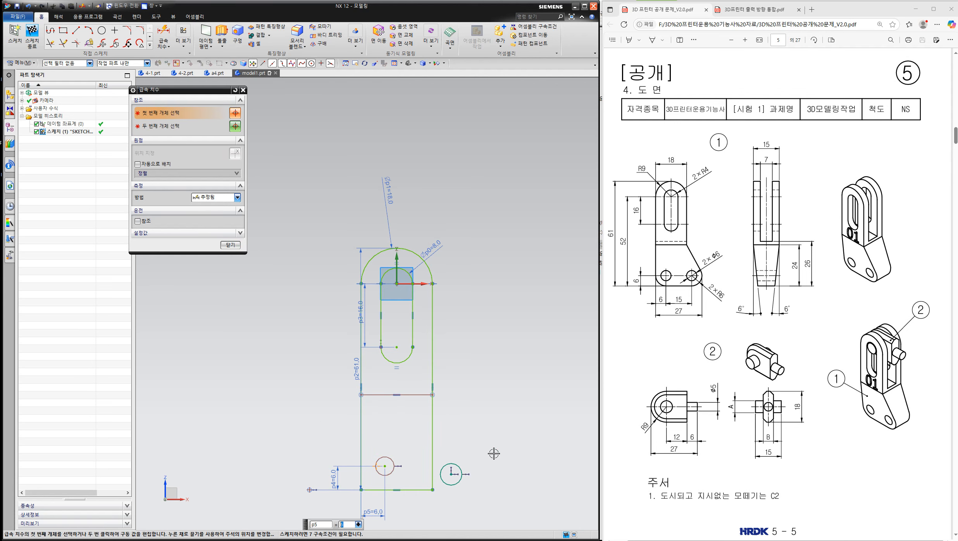
Dimension the horizontal distance between the two lower hole circle centres as 15 mm.
click(385, 466)
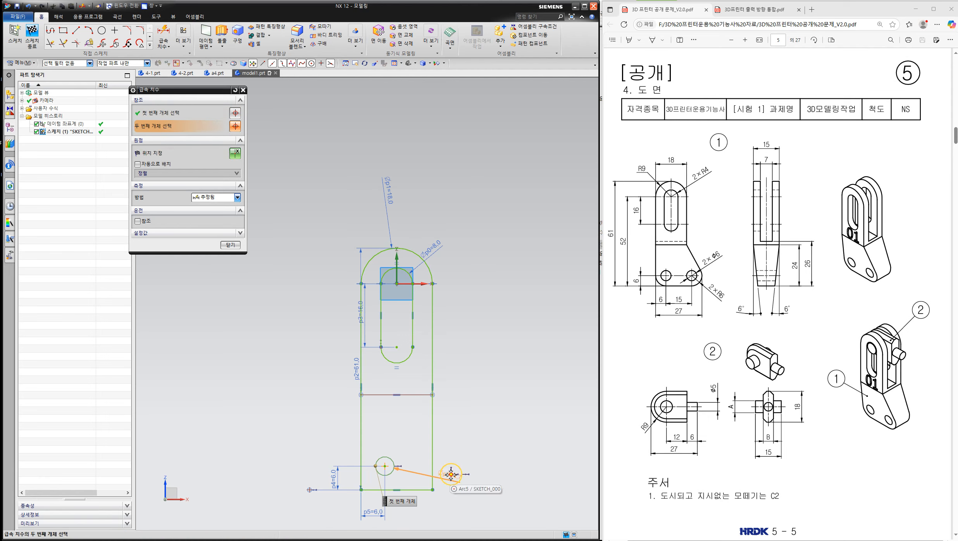
click(450, 474)
click(427, 514)
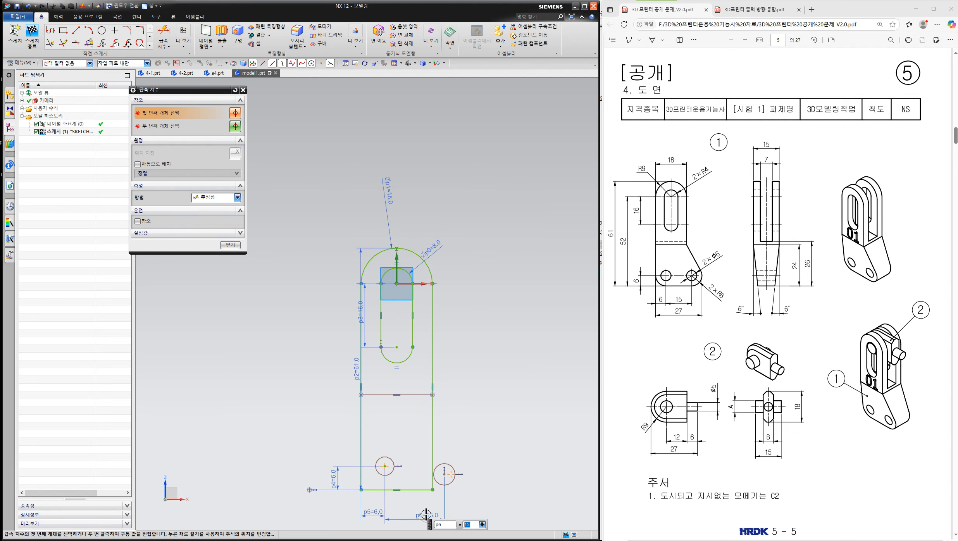
Dimension the right hole circle's centre 6 mm above the profile's lower edge and its diameter as 6 mm.
click(455, 473)
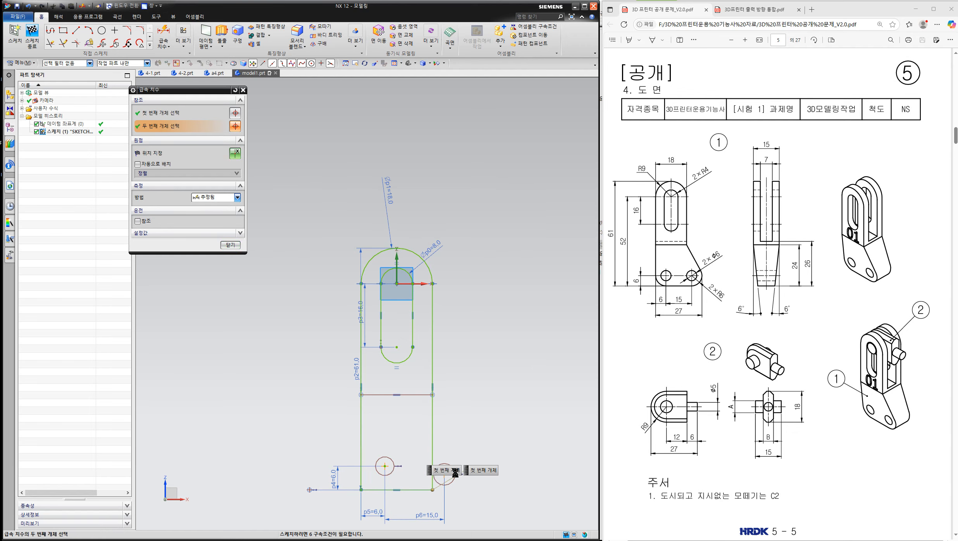
click(500, 482)
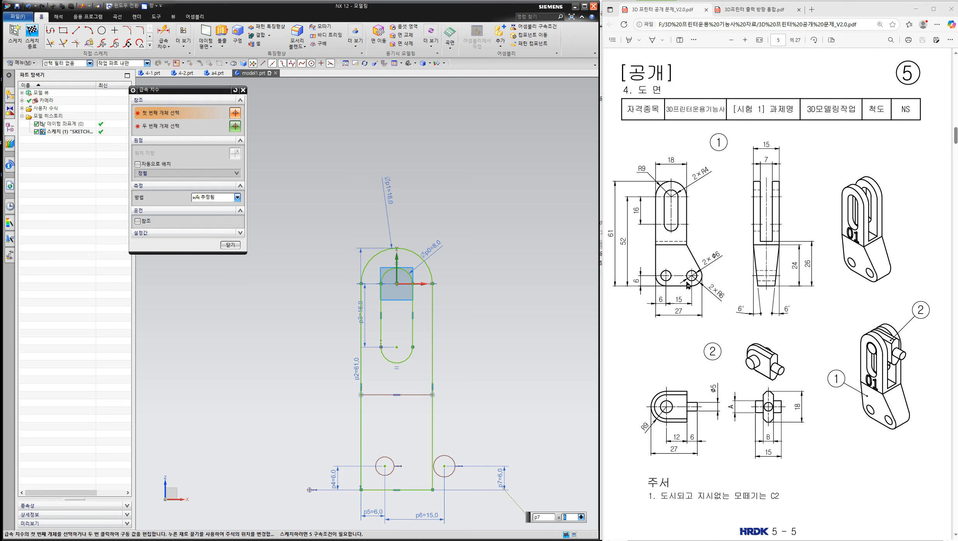
click(455, 461)
click(466, 438)
text(6)
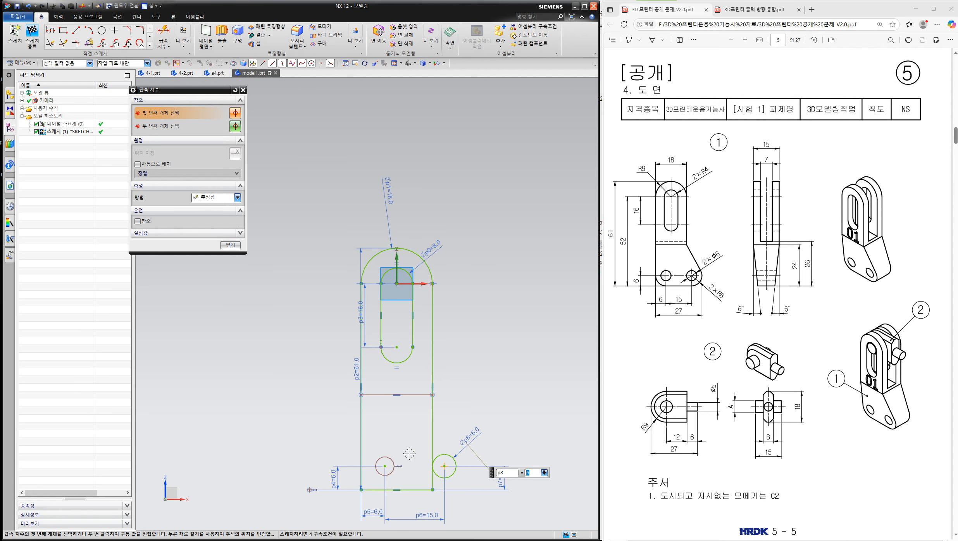
Dimension the left hole circle's diameter as 6 mm.
click(375, 464)
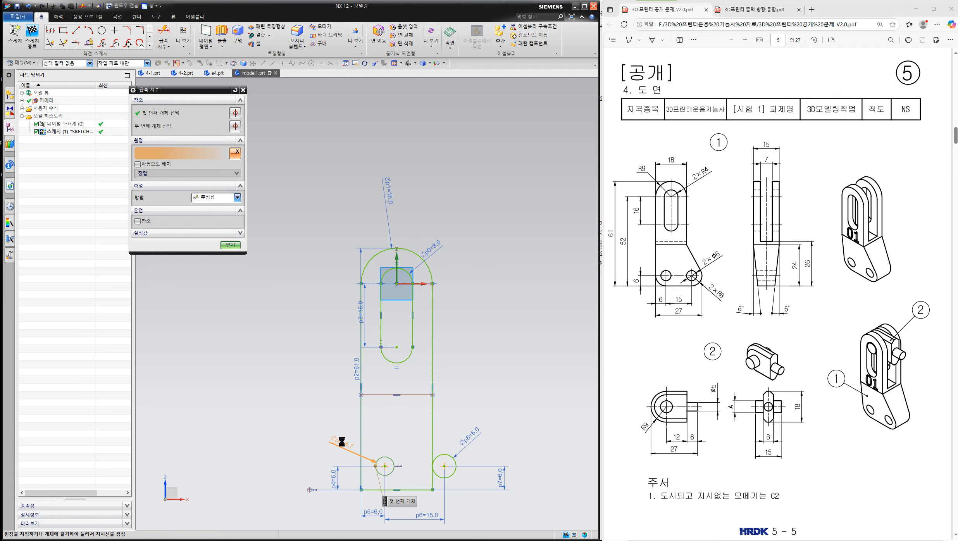
click(342, 440)
text(6)
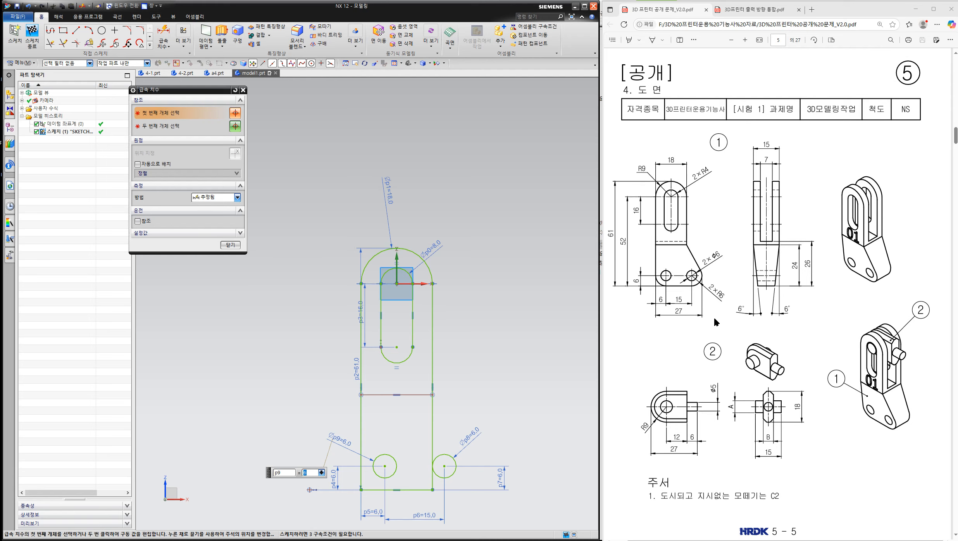
click(690, 300)
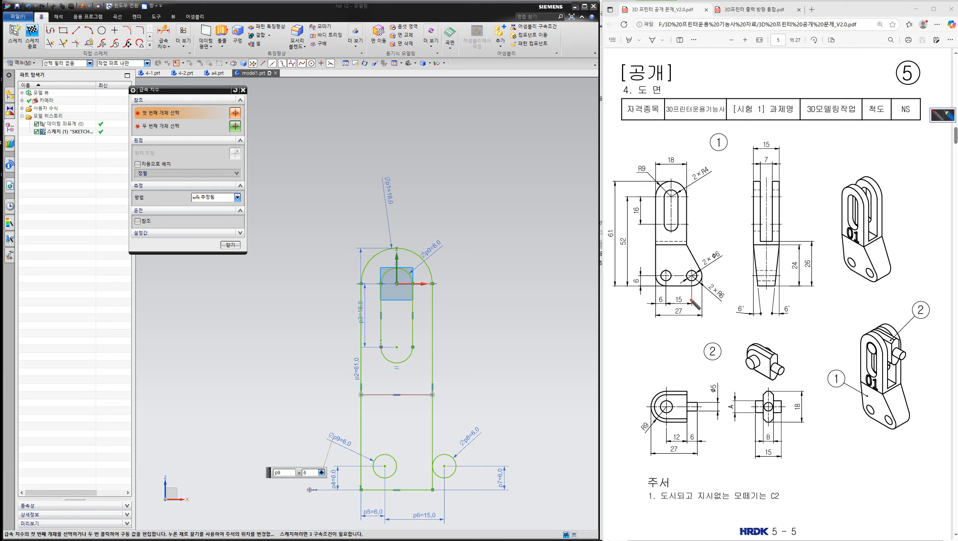
drag(732, 302, 702, 284)
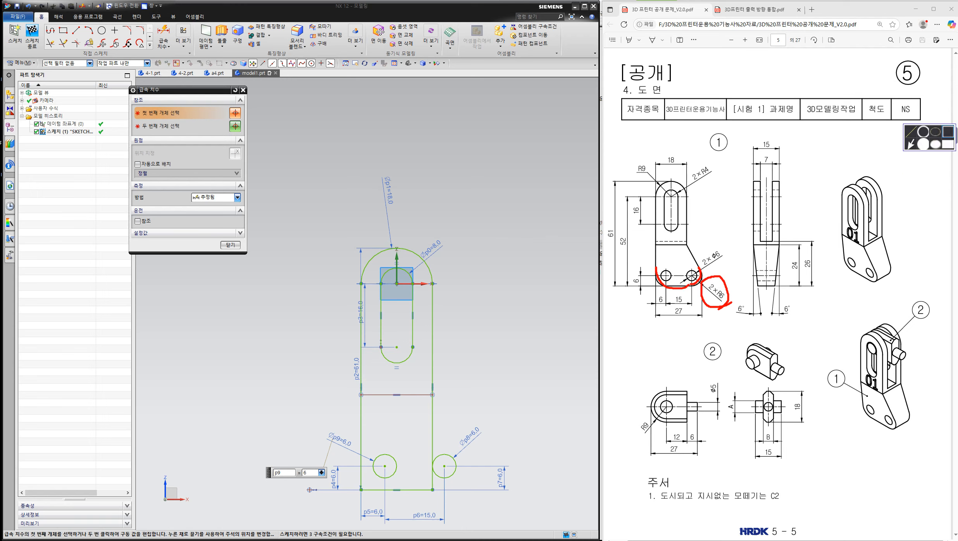
click(934, 164)
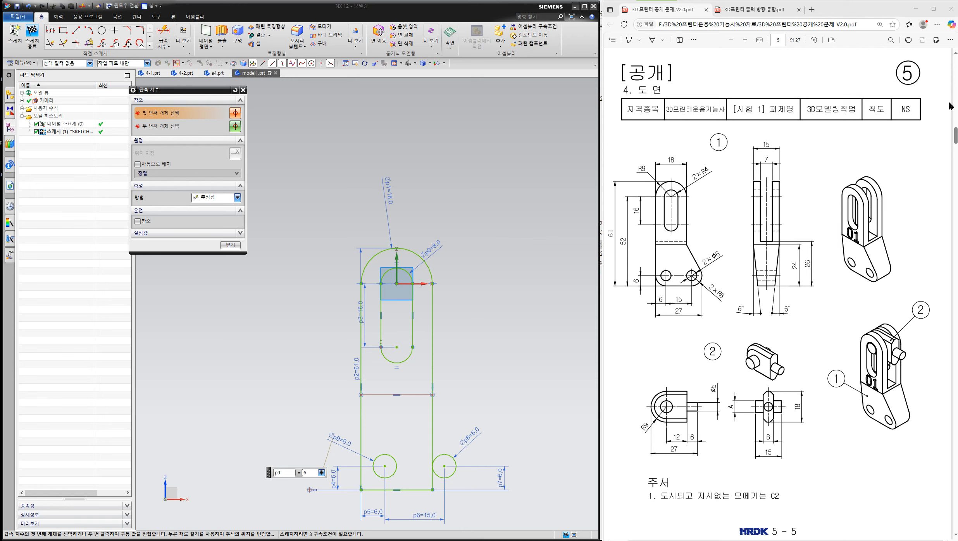
Sketch a larger circle about 18.5 mm in diameter, concentric with the right hole circle.
click(100, 31)
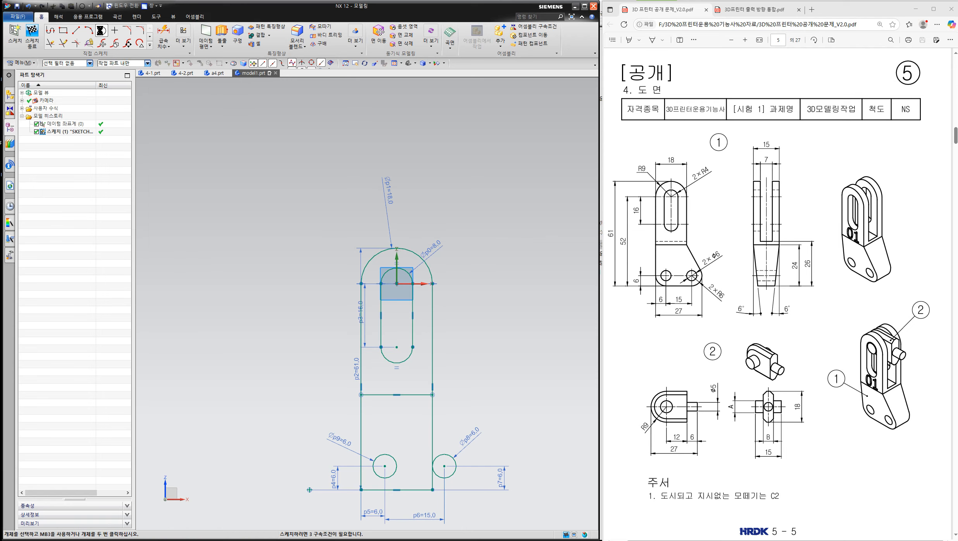
click(444, 466)
click(480, 465)
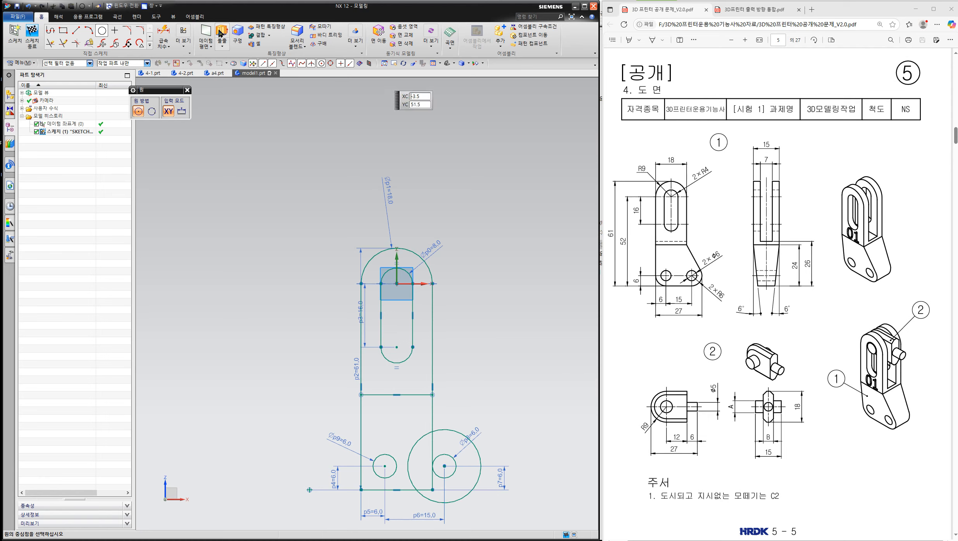
Dimension the diameter of the outer circle around the right hole as 12 mm.
click(163, 37)
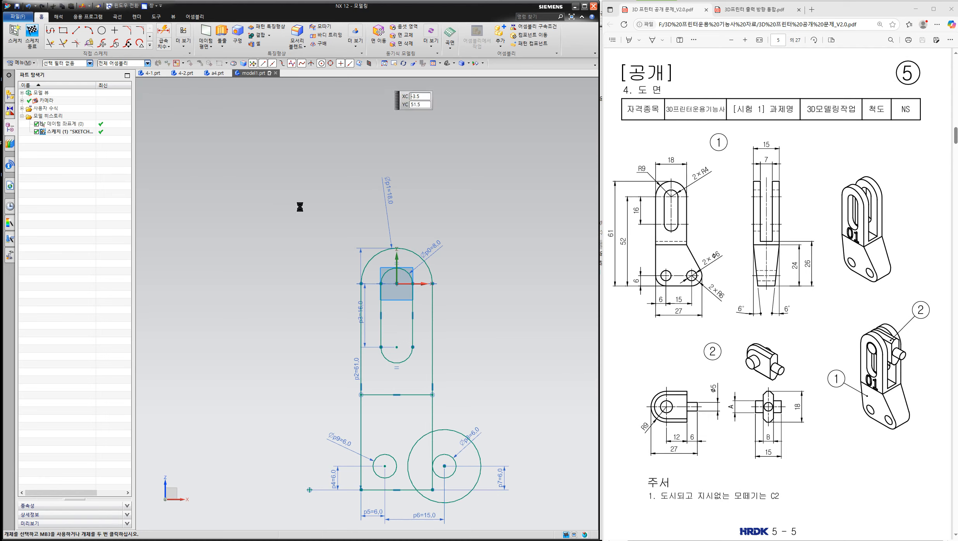
click(476, 451)
click(501, 427)
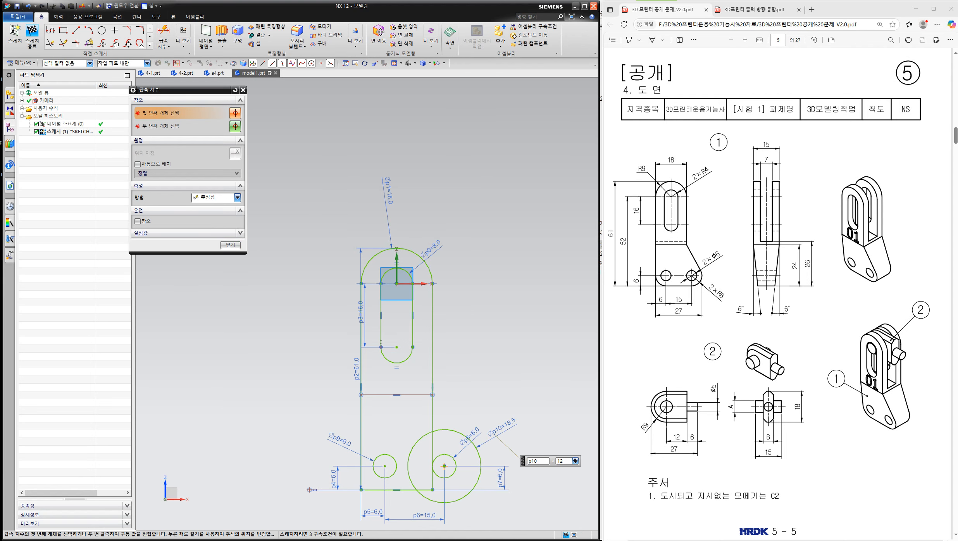
key(Return)
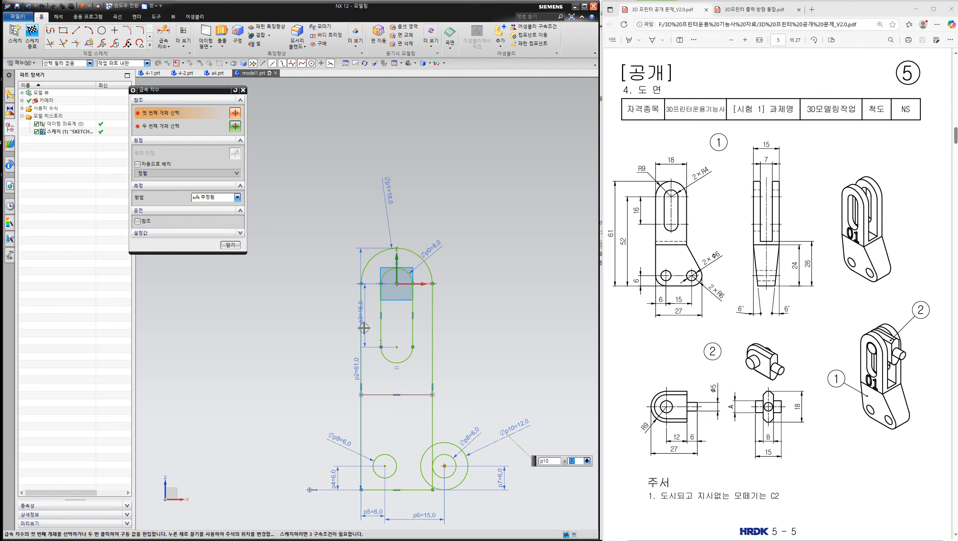
Dimension the height from the profile's lower-left corner to the middle horizontal line as 24 mm, spacing the vertical dimensions farther out from the left side.
drag(356, 368, 318, 368)
drag(361, 312, 339, 312)
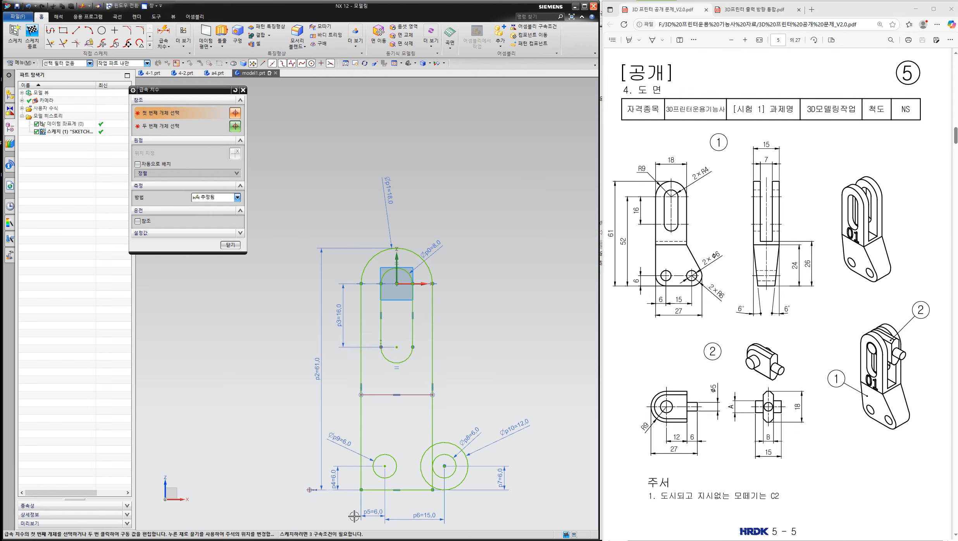
click(361, 490)
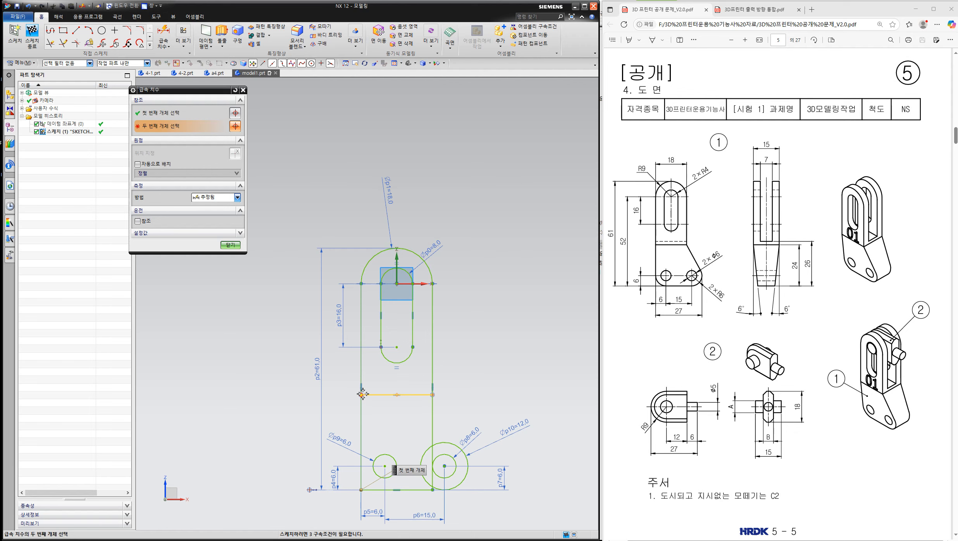
click(362, 394)
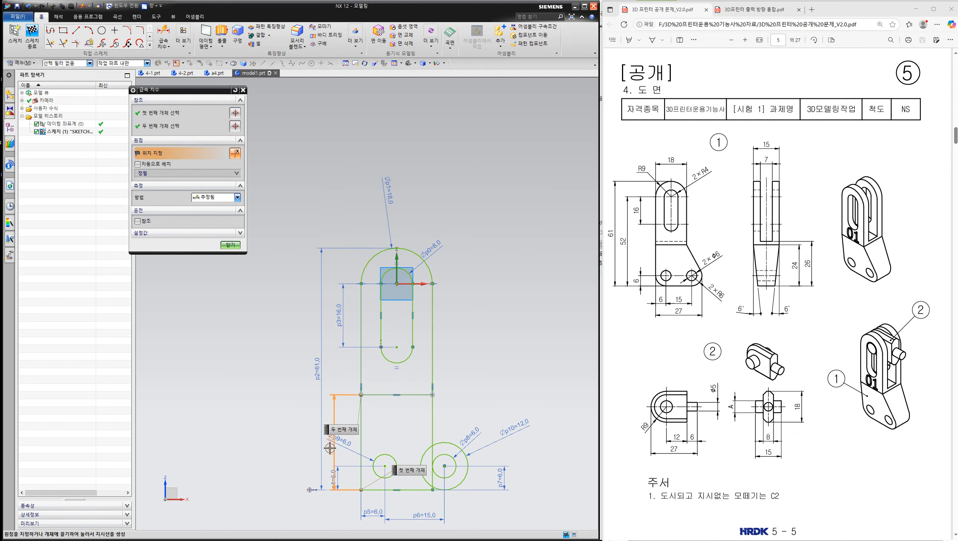
click(330, 448)
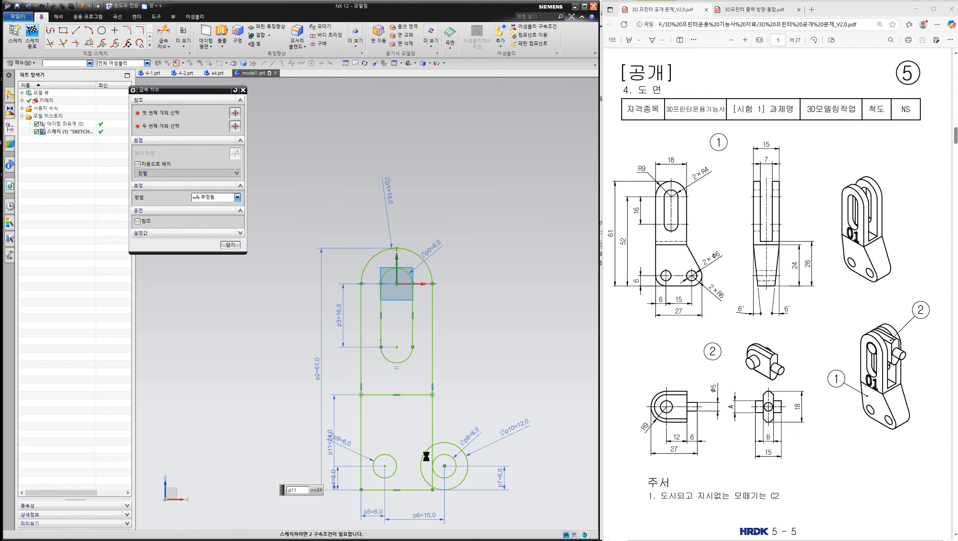
drag(318, 368, 288, 369)
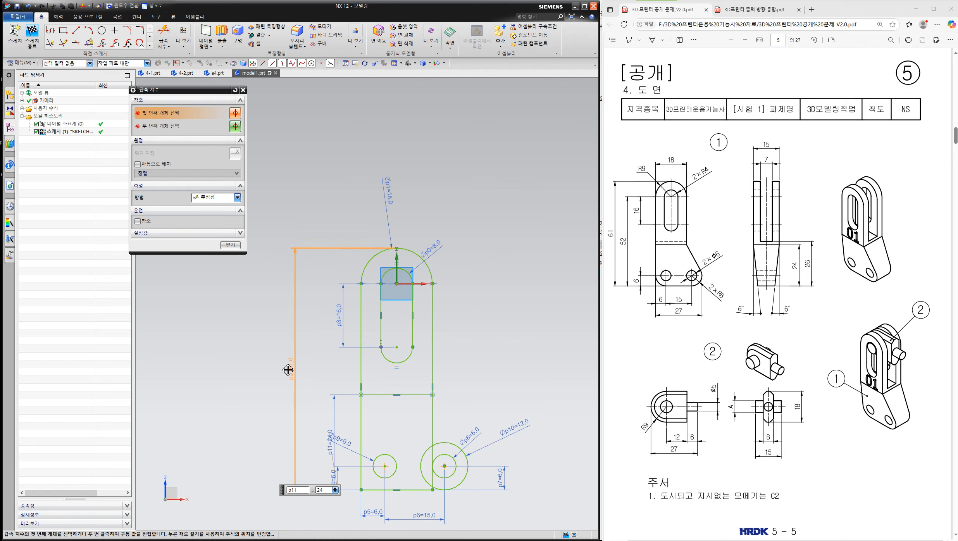
drag(329, 441, 315, 442)
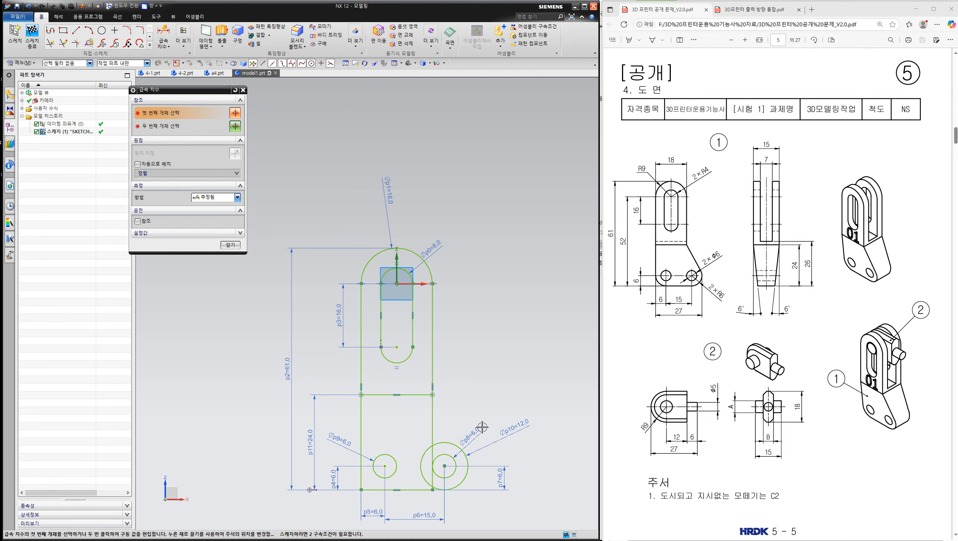
Sketch a slanted line from the right end of the middle horizontal line down and outward, past the outer circle around the right hole.
click(76, 30)
click(432, 395)
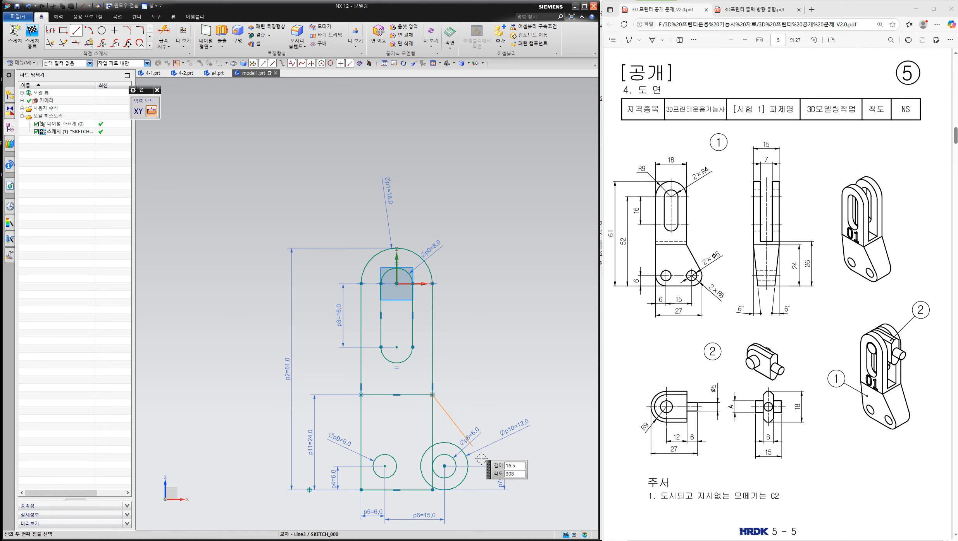
click(525, 475)
key(Escape)
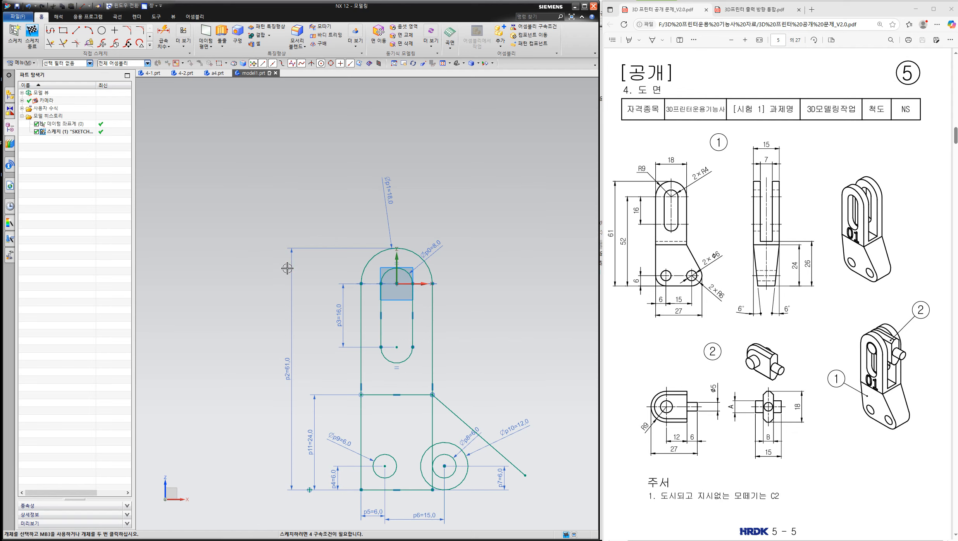
Make the slanted line tangent to the 12 mm circle around the right hole.
key(c)
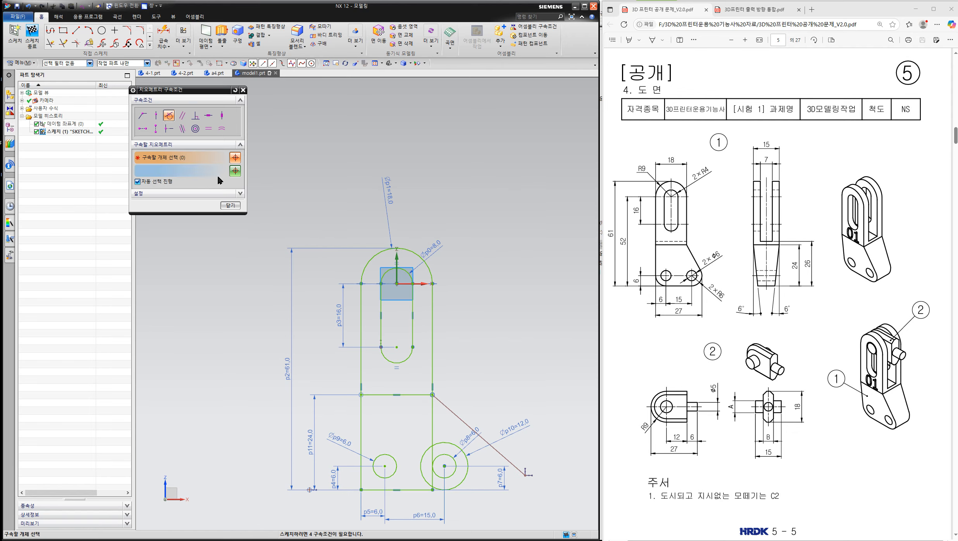
click(169, 117)
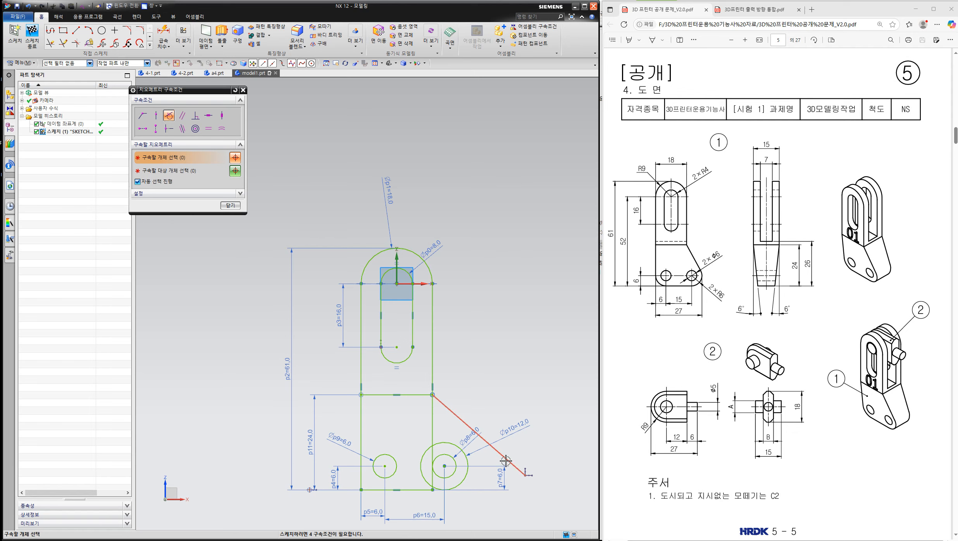
click(466, 461)
click(484, 440)
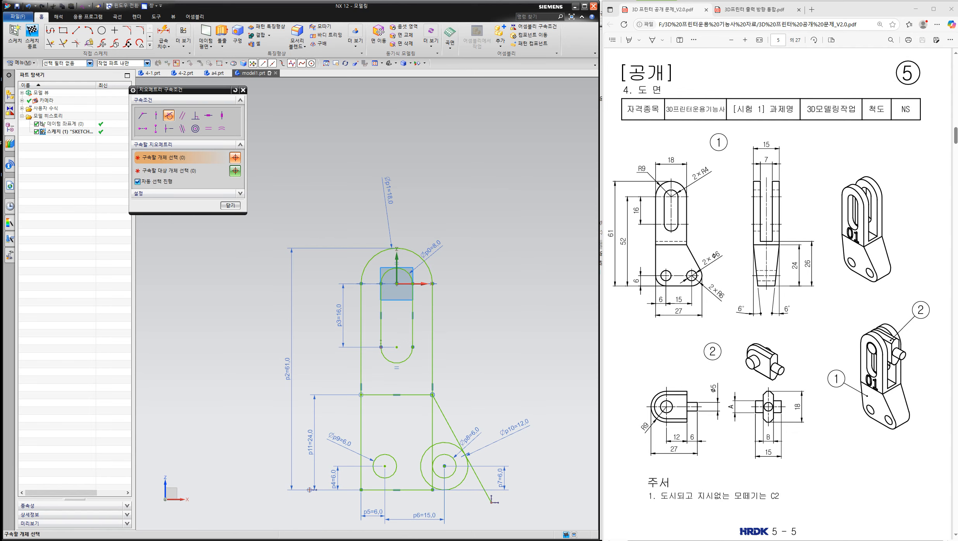
key(Escape)
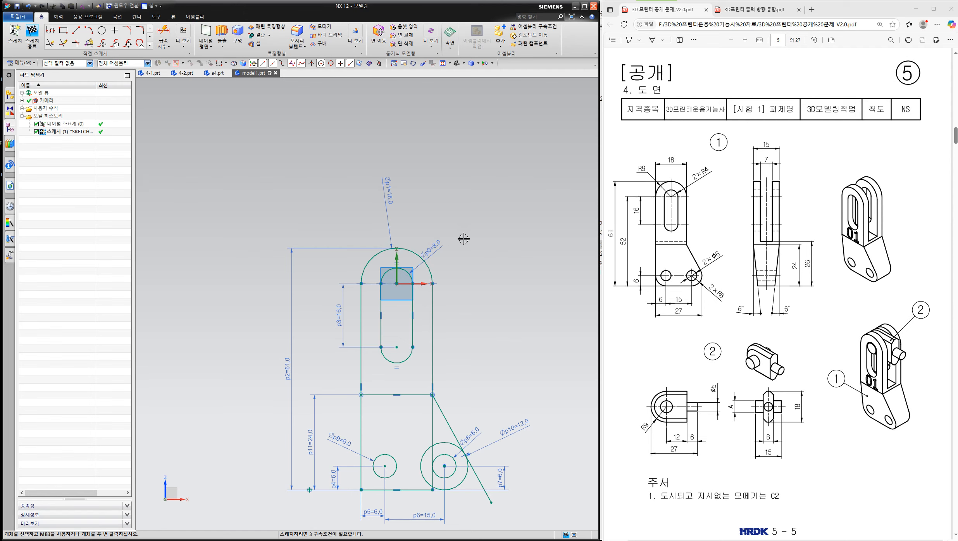
Trim the slanted line beyond its tangent point and the profile's right vertical side below the middle horizontal line.
key(t)
click(478, 479)
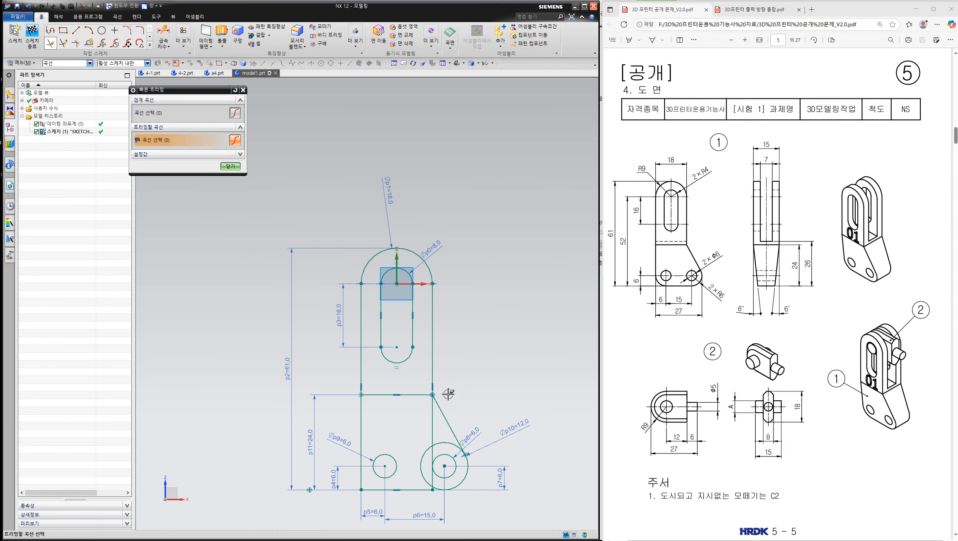
scroll(411, 429, down, 3)
scroll(454, 478, up, 3)
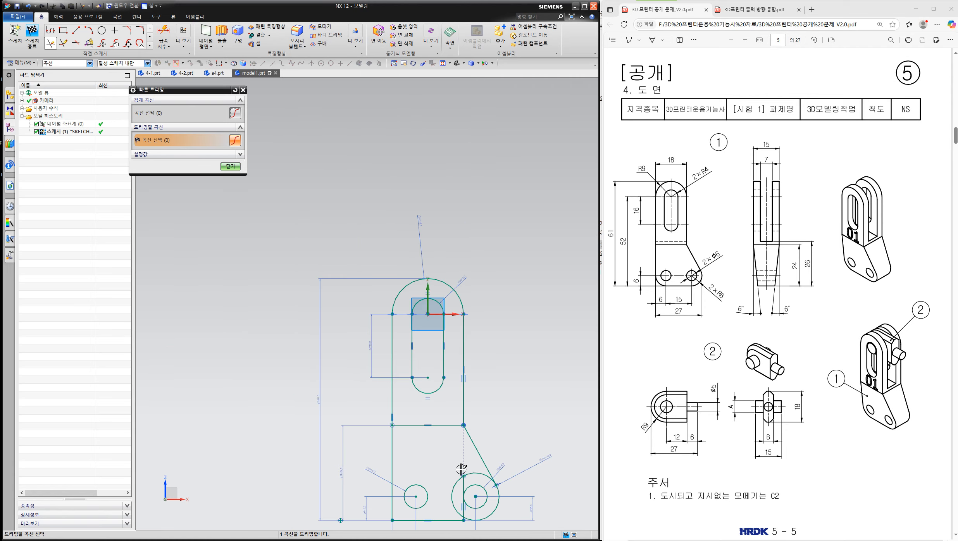
shift+middle_drag(423, 470, 413, 334)
scroll(440, 348, up, 5)
click(489, 449)
click(490, 481)
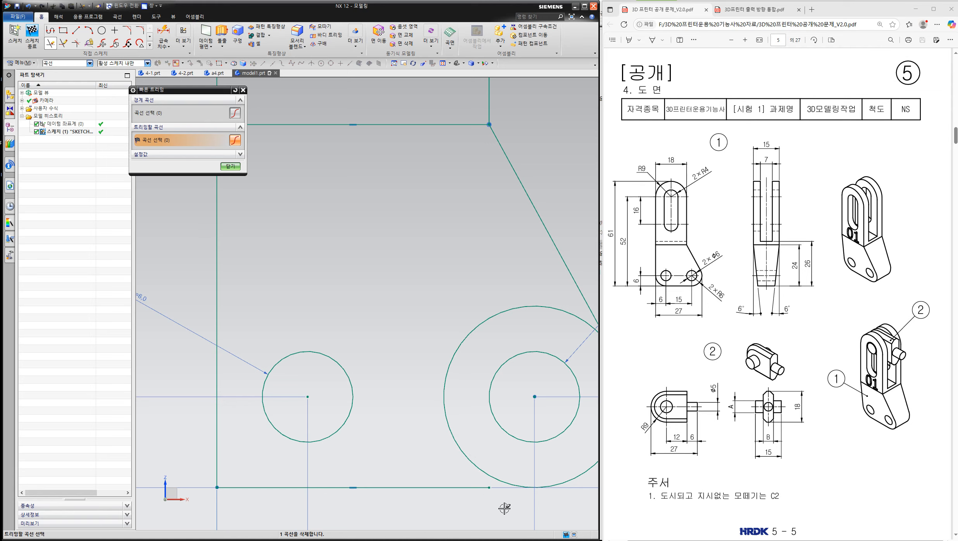
key(Escape)
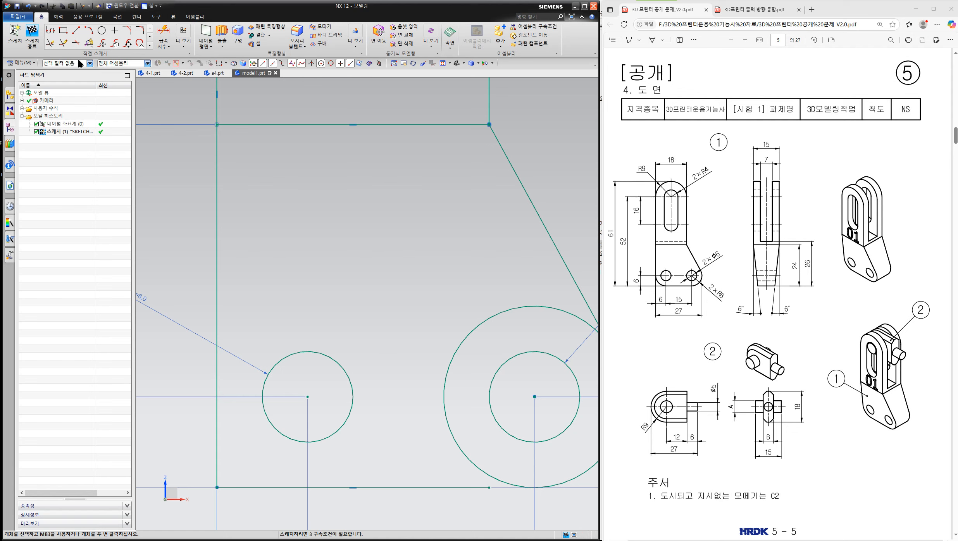
Extend the profile's lower edge to meet the 12 mm circle around the right hole.
key(e)
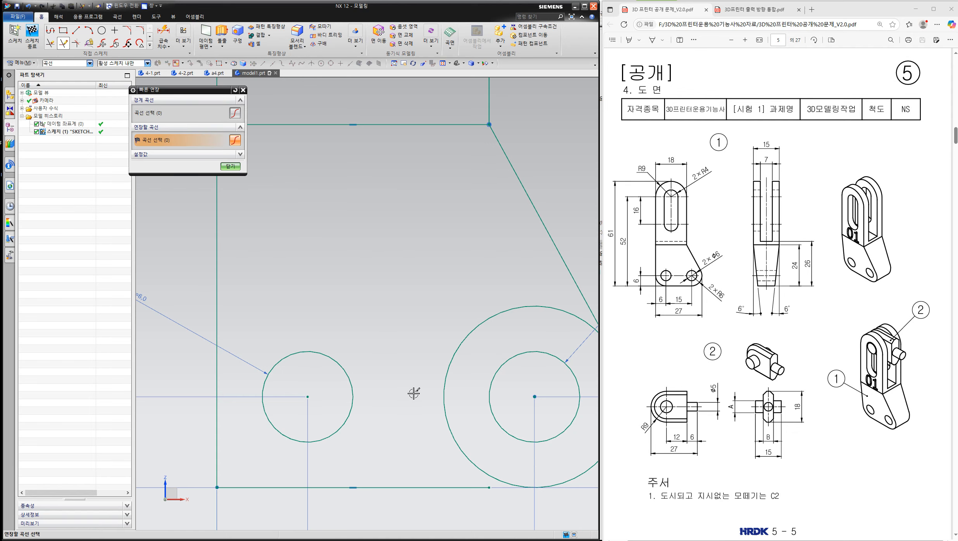
click(451, 484)
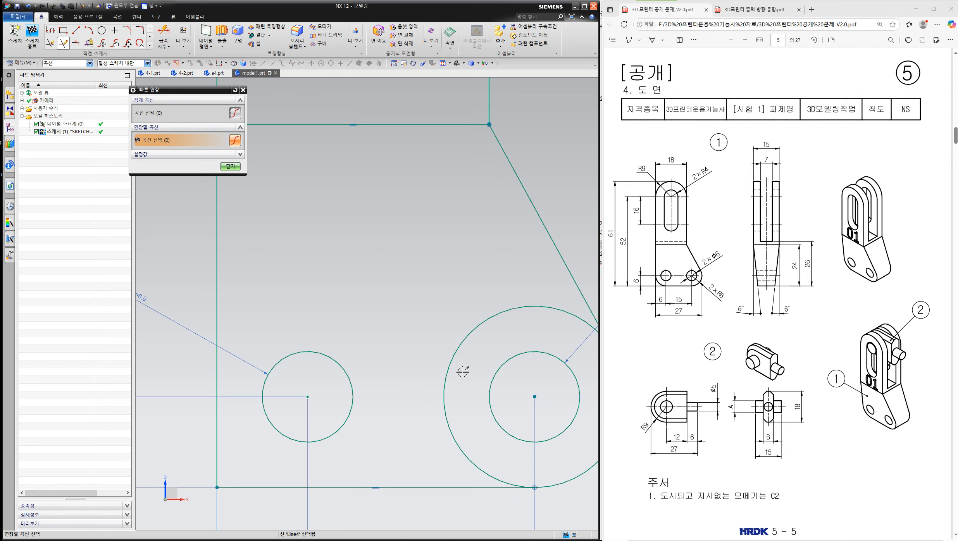
key(Escape)
Trim the inner part of the 12 mm circle, leaving only the rounded corner between the lower edge and the slanted line.
key(t)
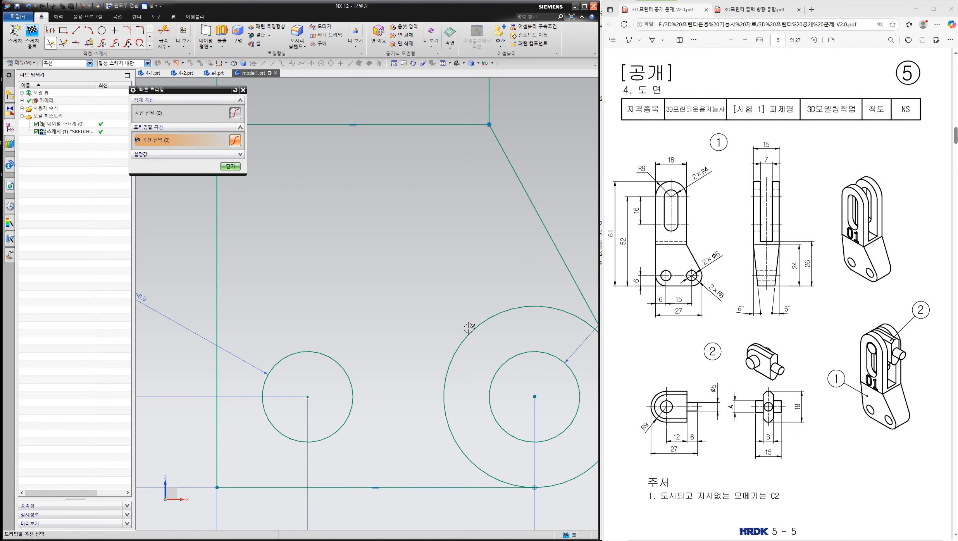
click(468, 329)
scroll(471, 334, down, 3)
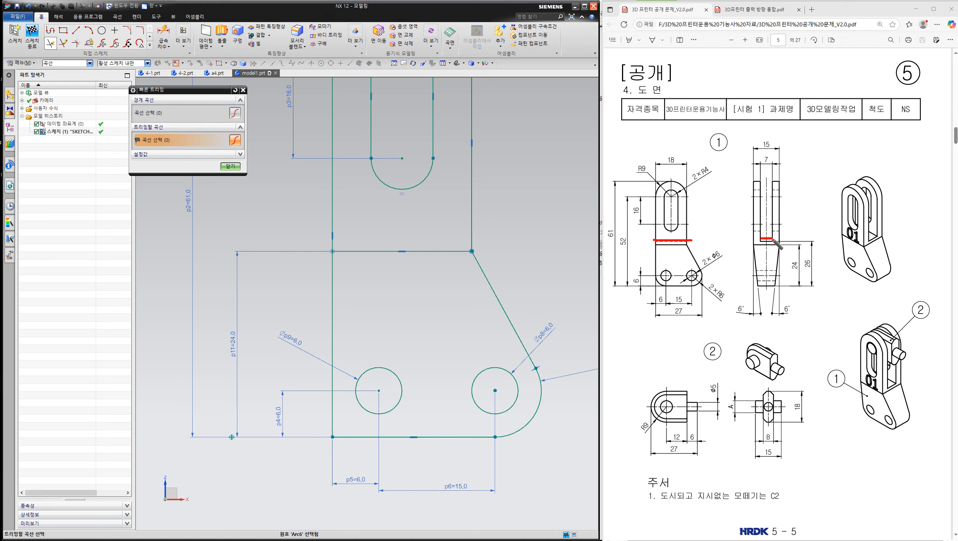
drag(311, 232, 502, 234)
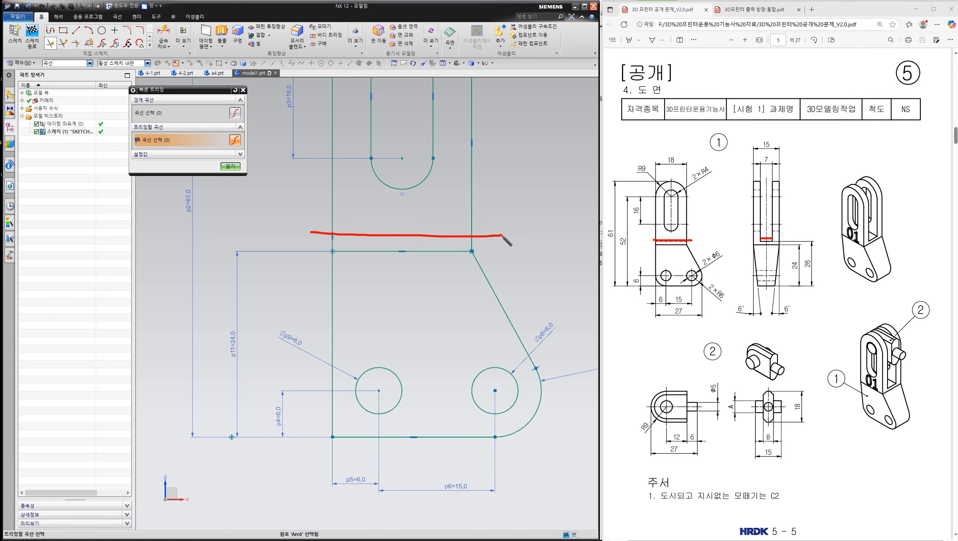
click(957, 164)
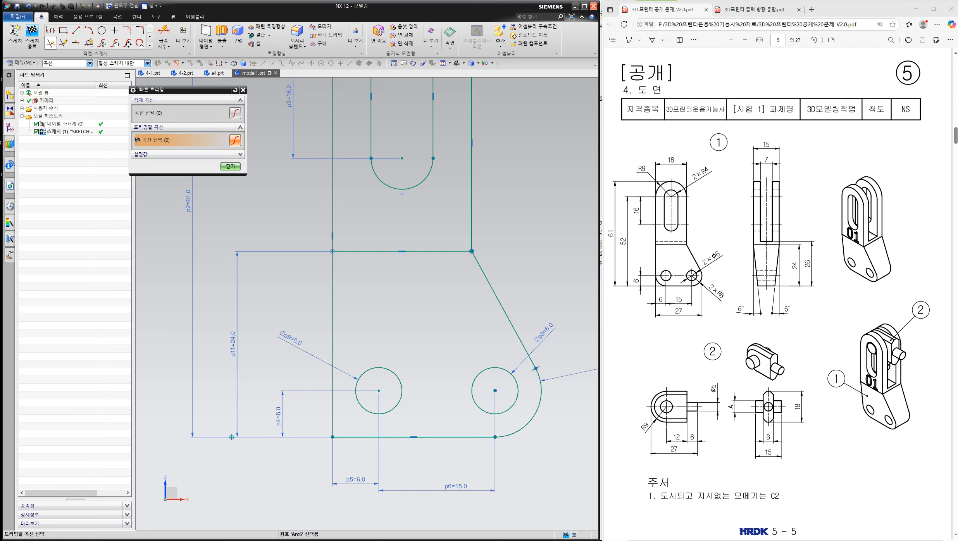
Draw a horizontal line across the profile just above the middle horizontal line and trim its ends beyond both vertical sides.
click(77, 33)
click(317, 235)
click(506, 236)
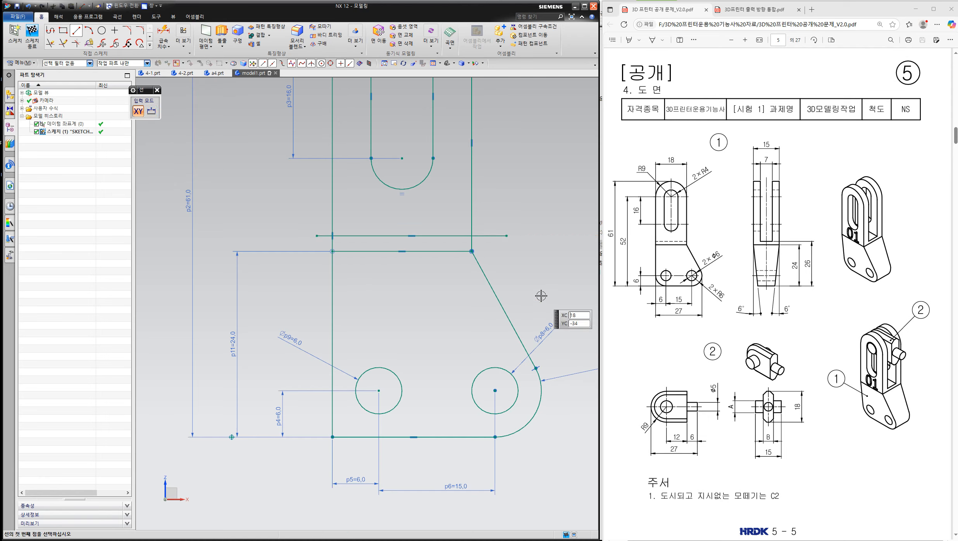
key(t)
click(496, 235)
click(323, 235)
key(Escape)
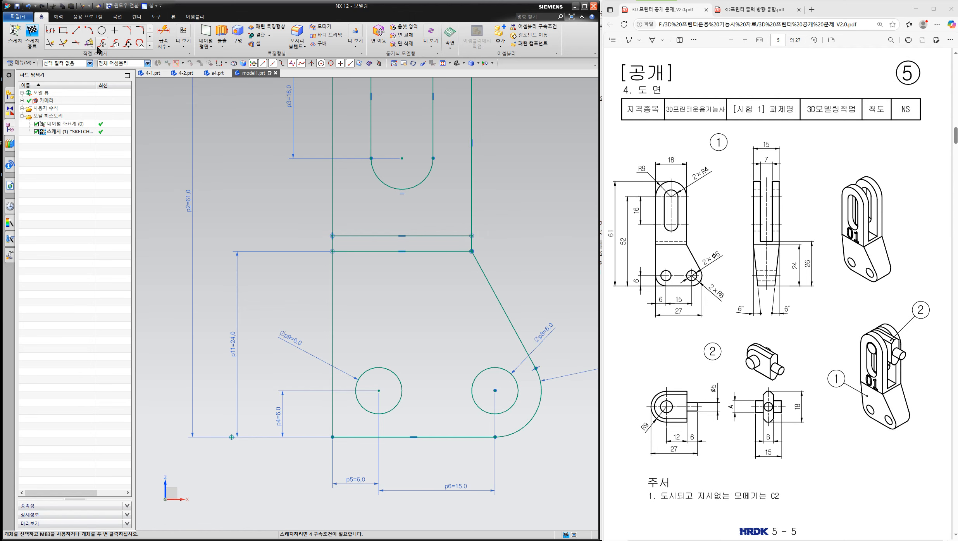
Dimension the new horizontal line 26 mm above the profile's lower edge.
click(164, 31)
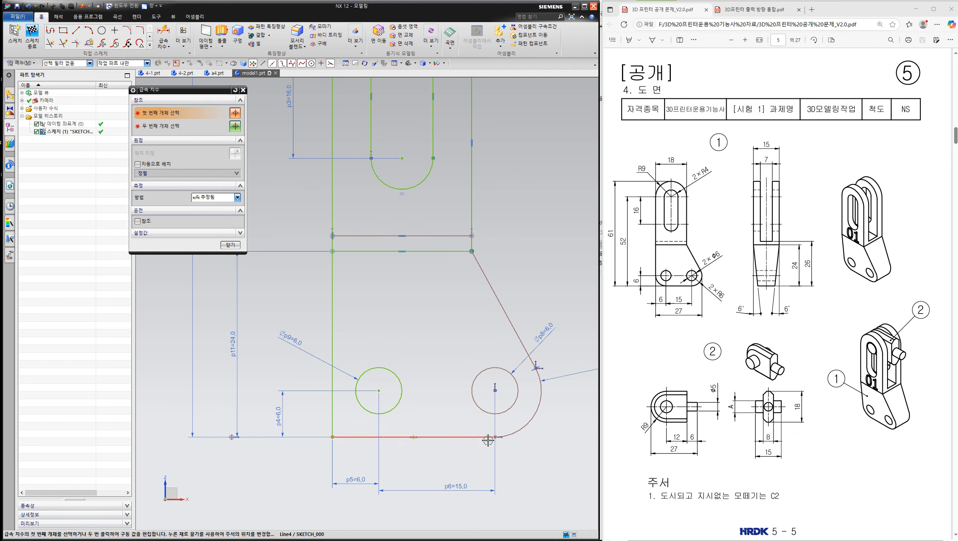
click(413, 438)
click(472, 236)
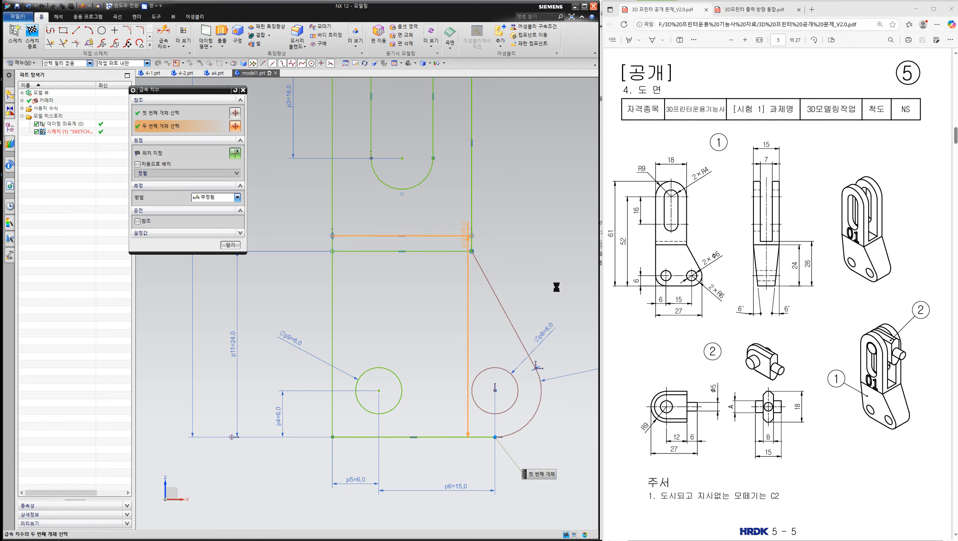
click(575, 341)
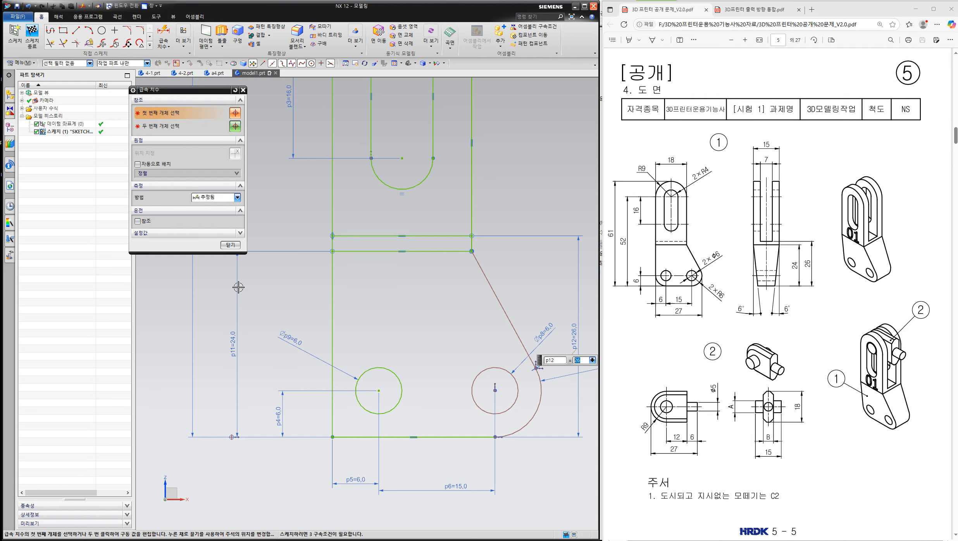
click(230, 244)
scroll(305, 297, down, 2)
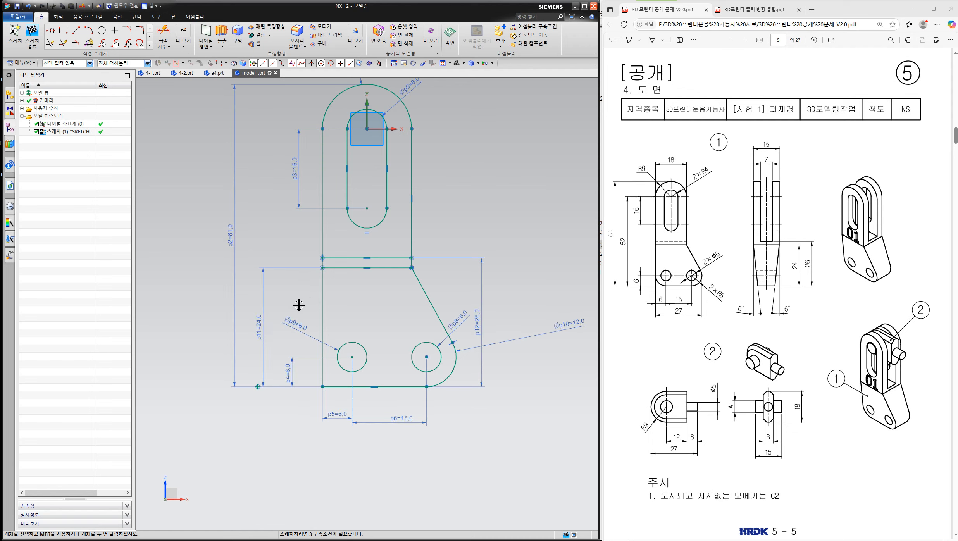
scroll(294, 189, down, 2)
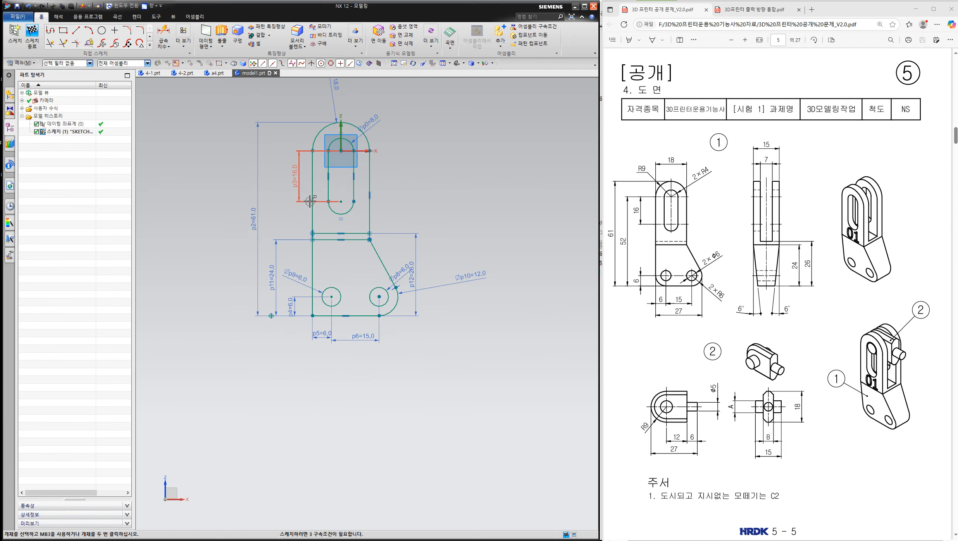
scroll(310, 198, up, 1)
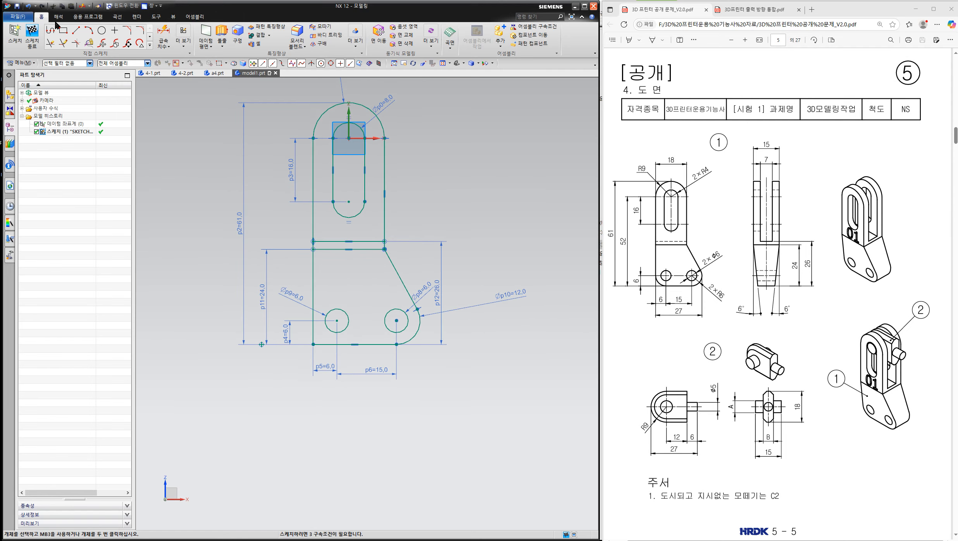
Fillet the profile's lower-left corner with a 6 mm radius and finish the sketch.
key(ctrl+2)
mouse_move(654, 274)
mouse_down()
mouse_move(664, 285)
mouse_move(656, 274)
mouse_up()
click(141, 31)
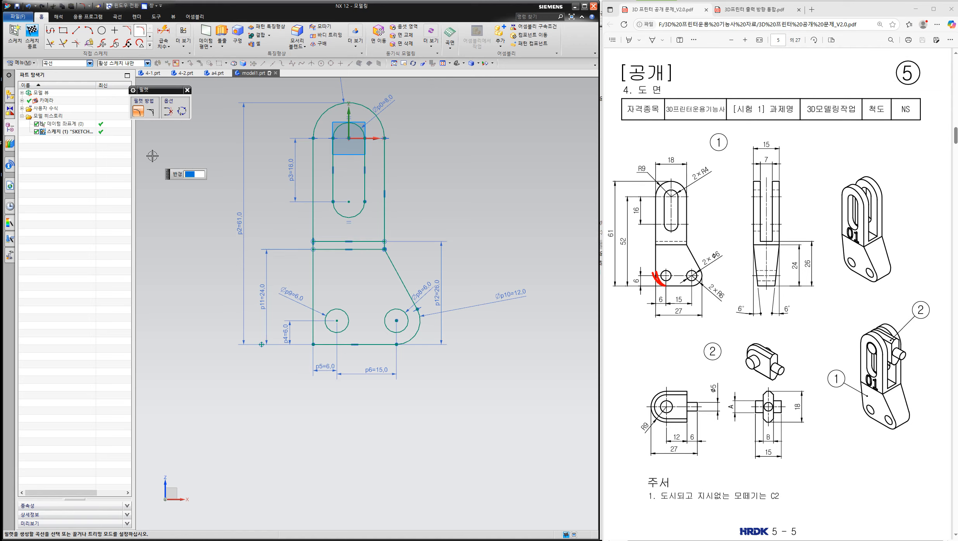
text(6)
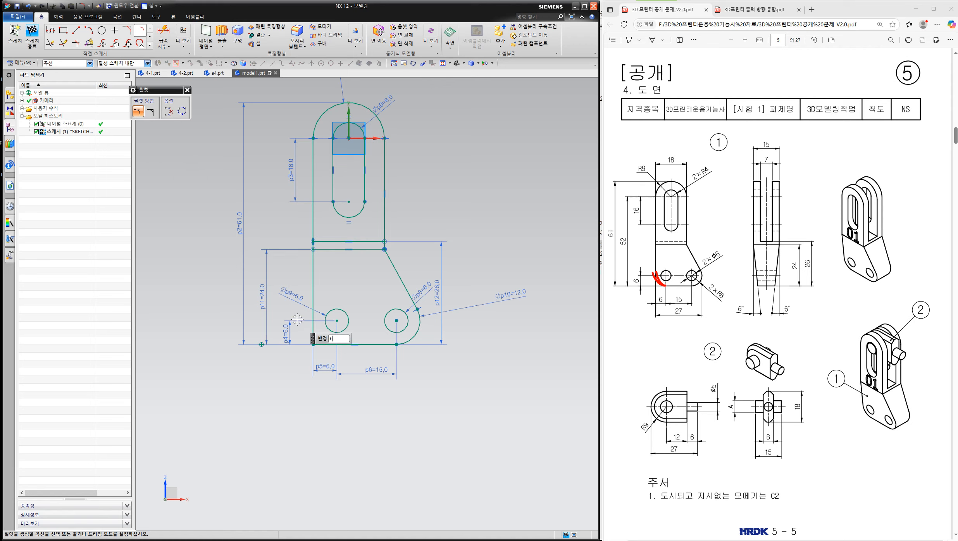
click(310, 312)
click(328, 344)
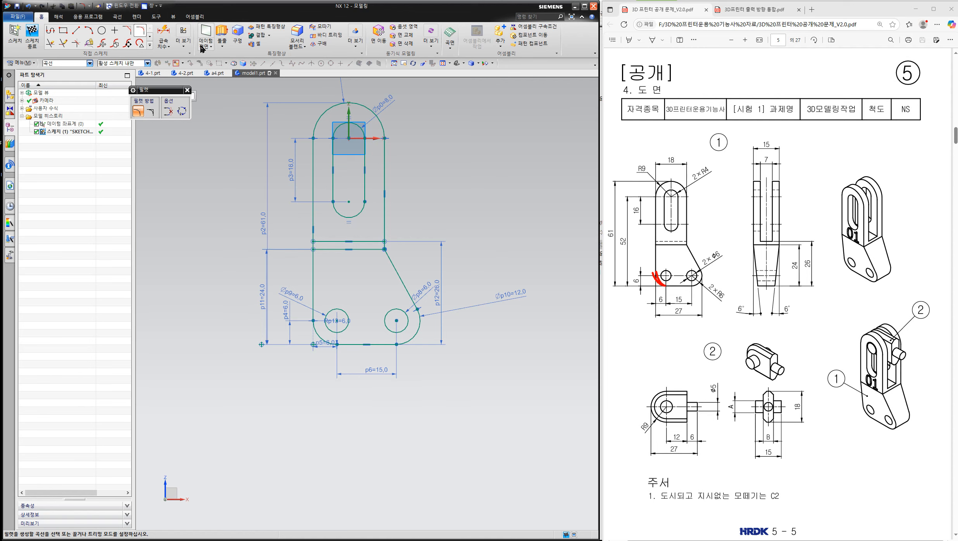
click(31, 34)
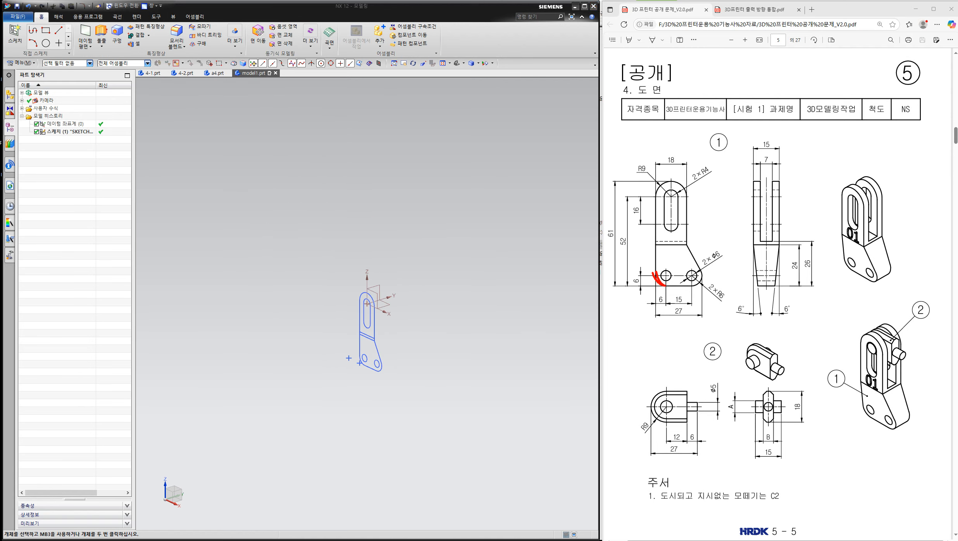
Examine the 6° tapers in the drawing's side view and the lower part of the front view they apply to.
drag(748, 239, 759, 287)
mouse_move(784, 248)
mouse_down()
mouse_move(777, 300)
mouse_move(787, 323)
mouse_move(803, 315)
mouse_move(753, 324)
mouse_move(737, 300)
mouse_move(752, 313)
mouse_up()
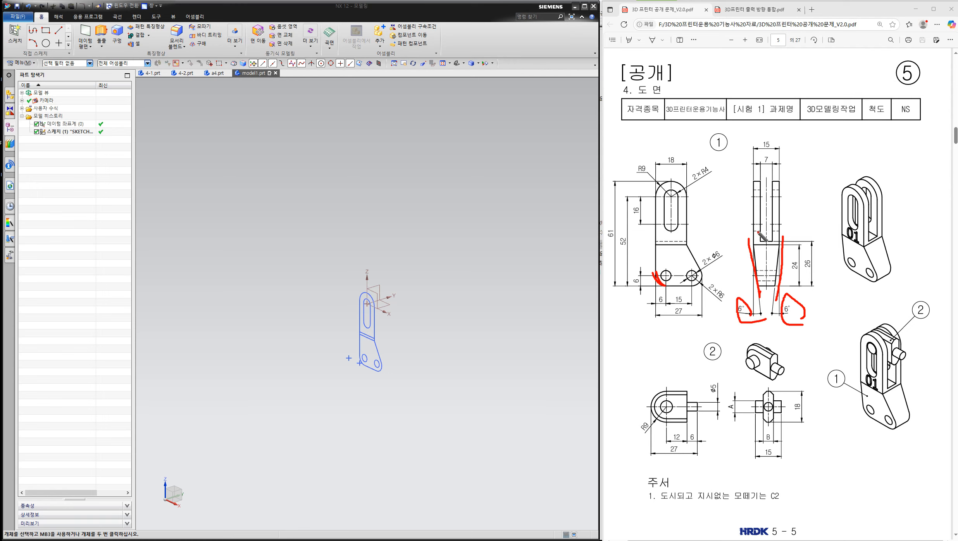
mouse_move(749, 247)
mouse_down()
mouse_move(777, 250)
mouse_move(772, 292)
mouse_move(754, 283)
mouse_up()
mouse_move(903, 133)
mouse_down()
mouse_move(891, 174)
mouse_move(937, 173)
mouse_up()
mouse_move(899, 131)
mouse_down()
mouse_move(932, 132)
mouse_move(925, 171)
mouse_up()
drag(898, 128, 895, 176)
drag(927, 130, 915, 172)
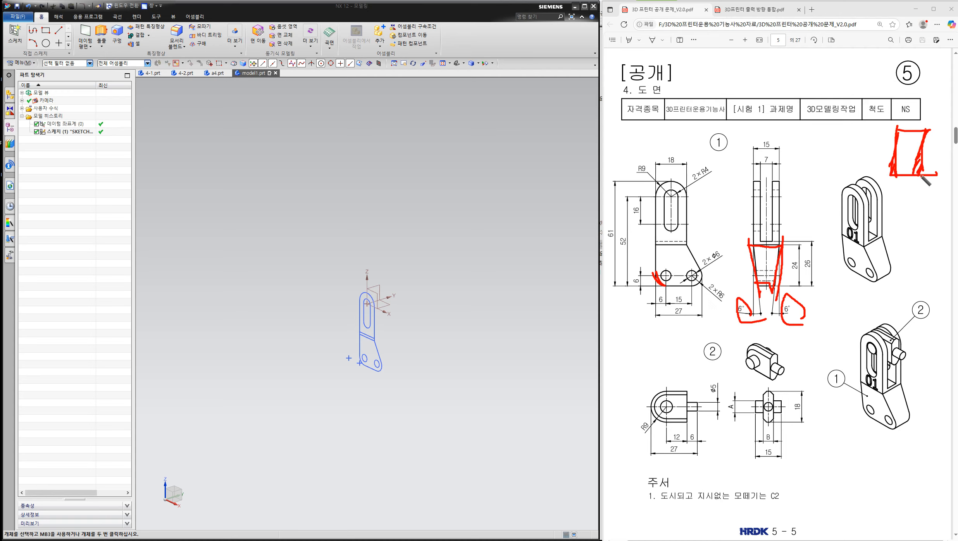
mouse_move(902, 178)
mouse_down()
mouse_move(894, 134)
mouse_move(892, 175)
mouse_up()
key(Escape)
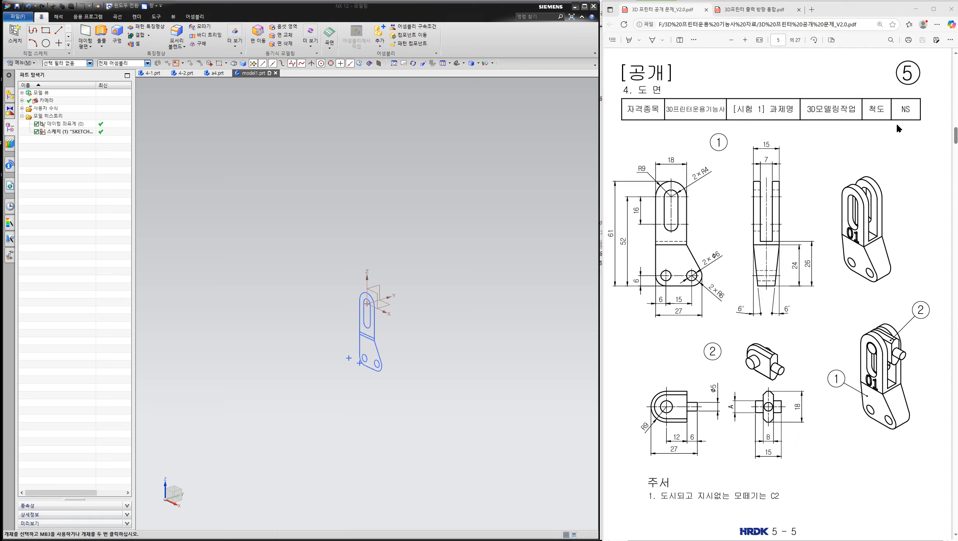
mouse_move(208, 49)
mouse_down()
mouse_move(190, 39)
mouse_move(199, 56)
mouse_up()
mouse_move(656, 244)
mouse_down()
mouse_move(699, 248)
mouse_move(658, 244)
mouse_move(660, 271)
mouse_move(679, 283)
mouse_up()
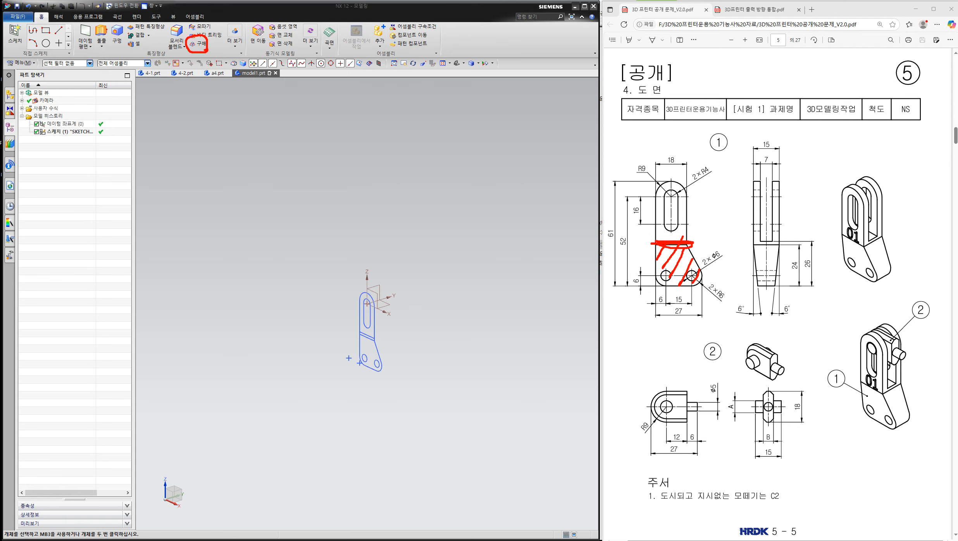
click(955, 164)
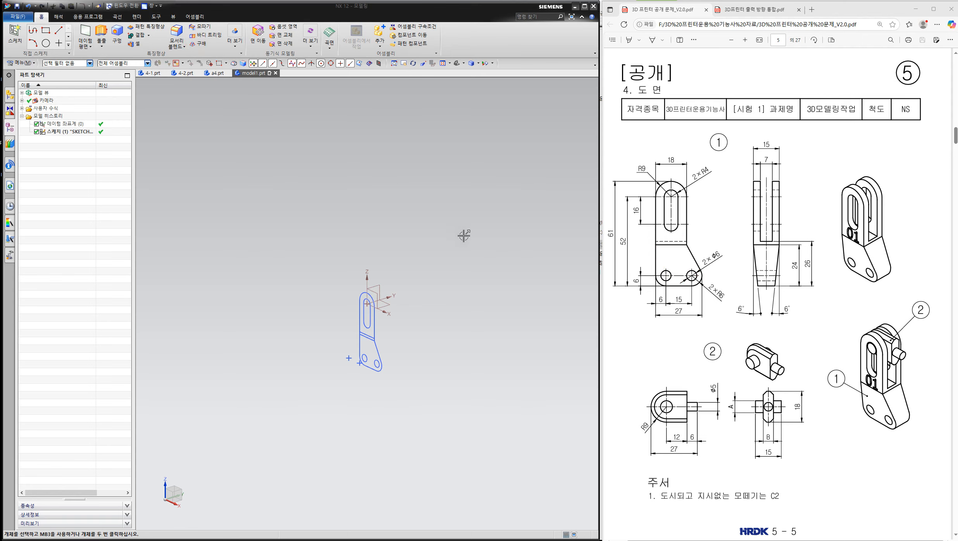
Extrude the sketch's lower region around the two holes from -7.5 to 7.5 mm with the Boolean set to None.
click(101, 33)
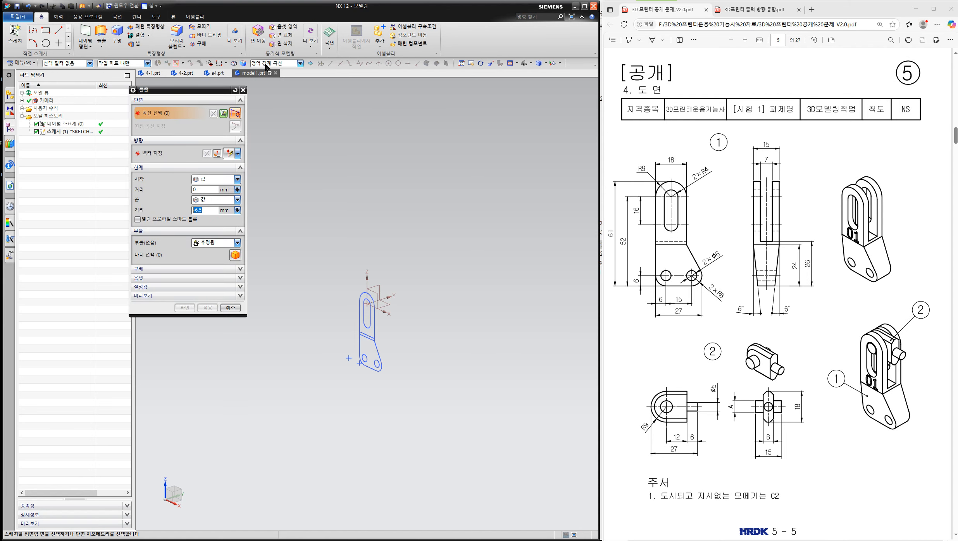
scroll(370, 367, up, 5)
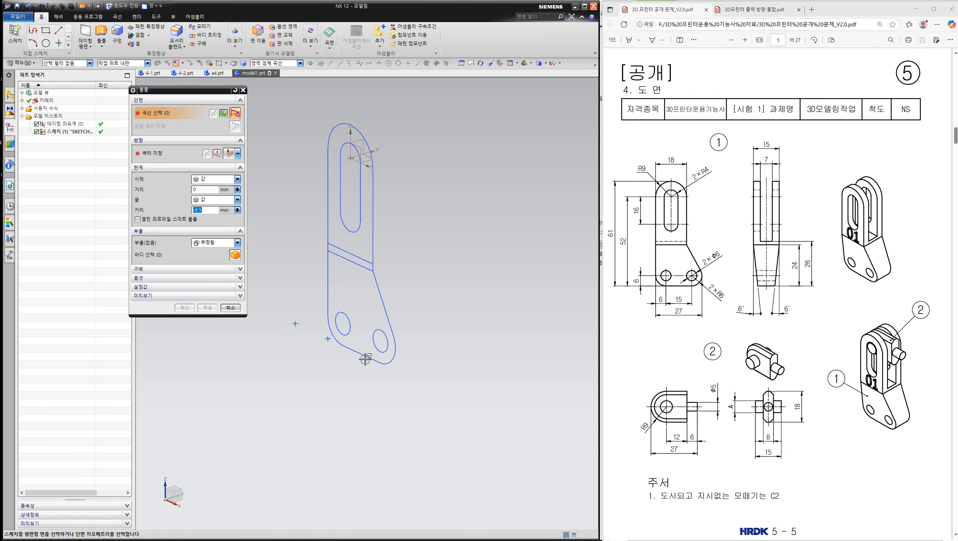
click(350, 286)
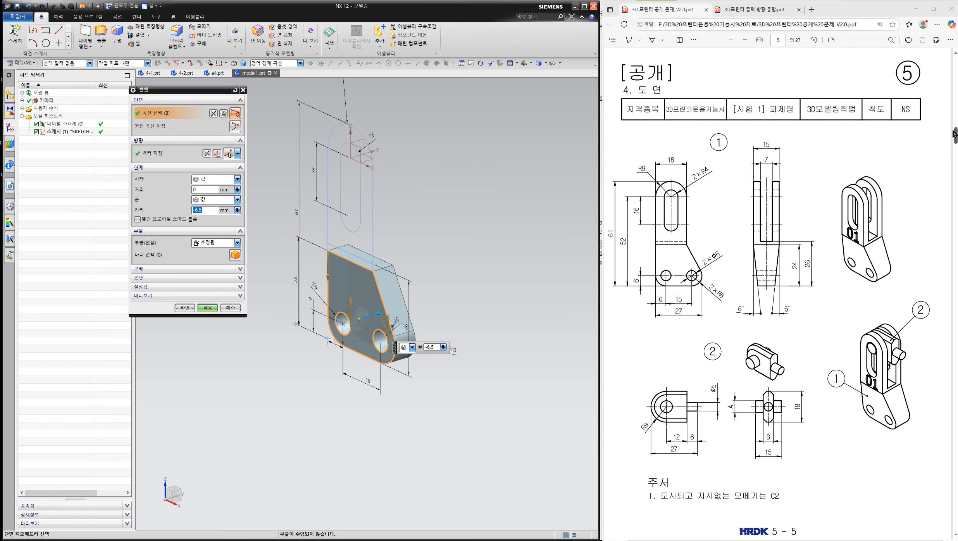
mouse_move(796, 148)
mouse_down()
mouse_move(748, 154)
mouse_move(772, 150)
mouse_up()
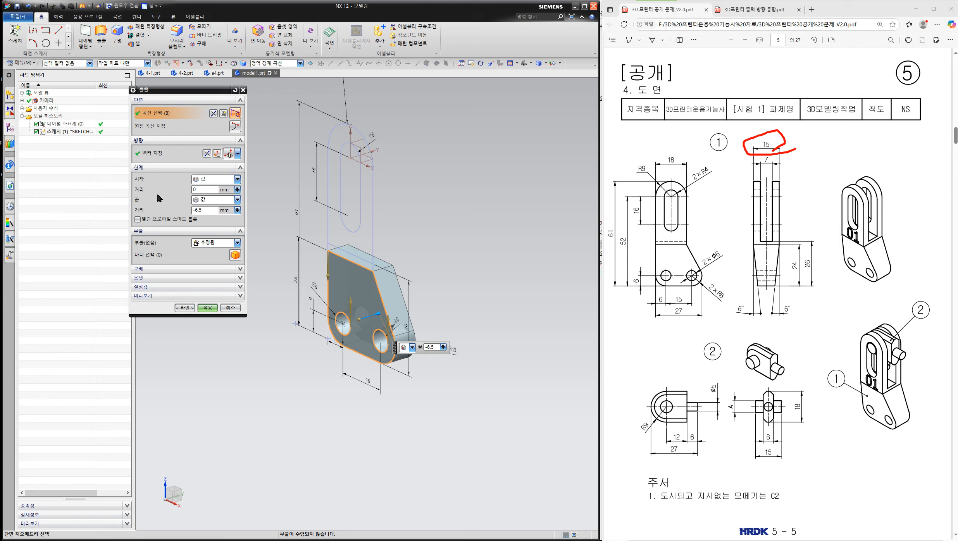
click(202, 189)
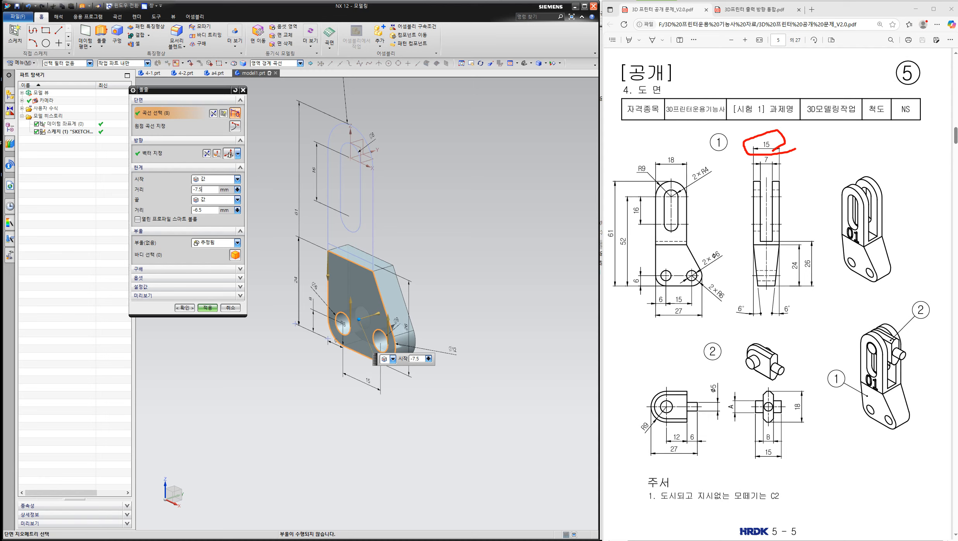
click(210, 211)
text(7)
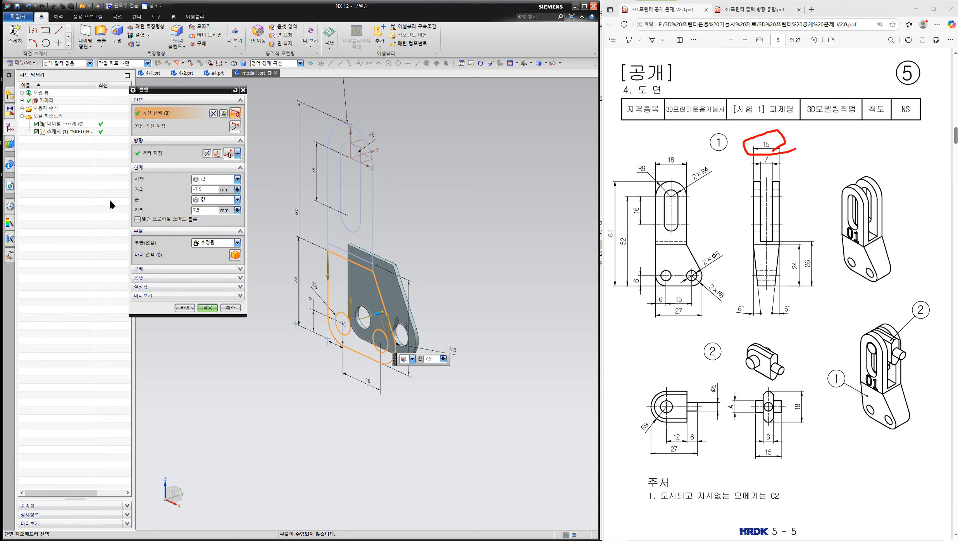
click(237, 243)
click(216, 254)
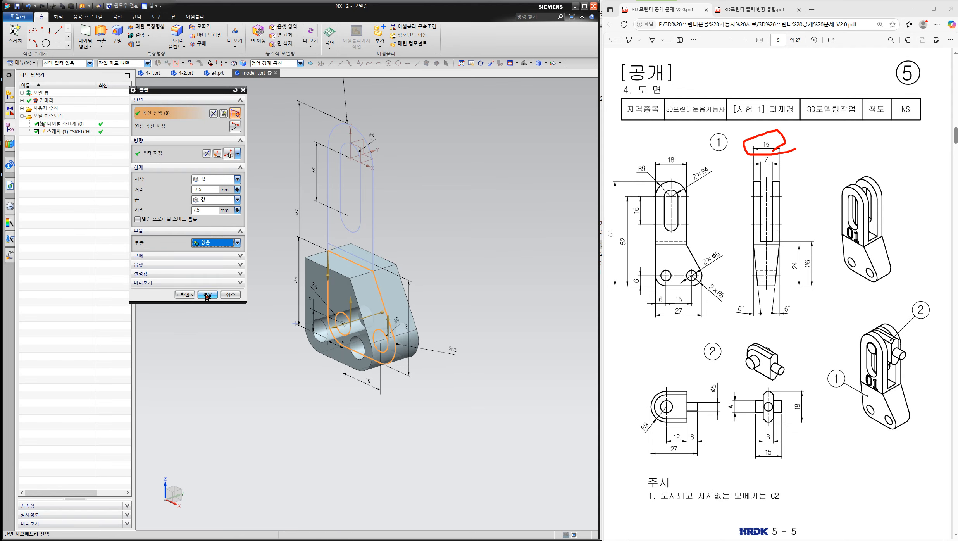
click(184, 294)
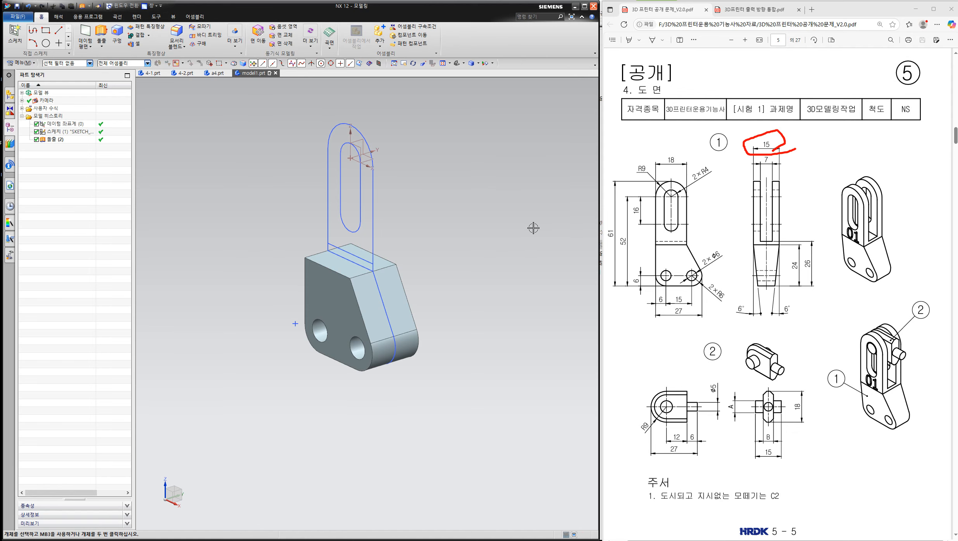
Start a face draft on the extruded lower body, using its flat top face as the stationary face.
middle_drag(432, 242, 439, 277)
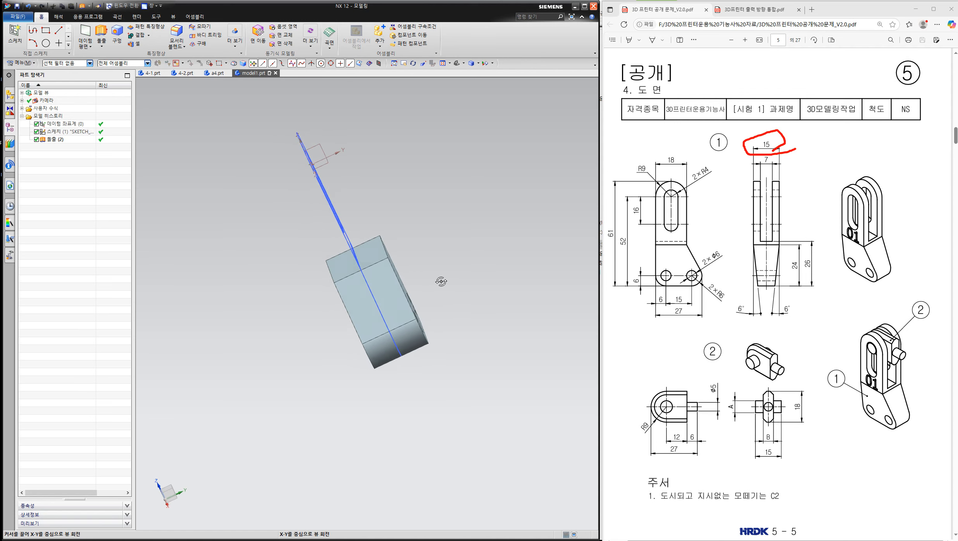
key(ctrl+shift+3)
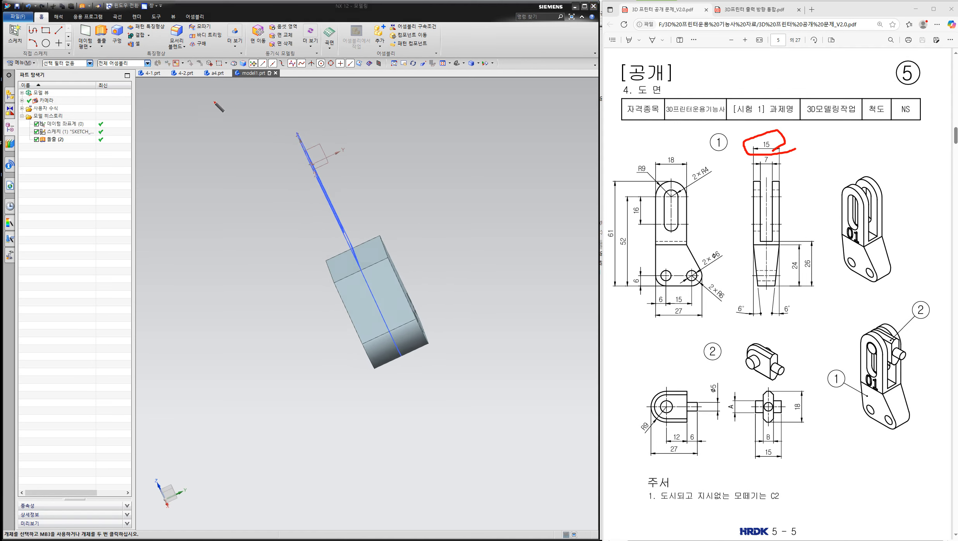
mouse_move(209, 44)
mouse_down()
mouse_move(188, 51)
mouse_move(200, 34)
mouse_move(203, 57)
mouse_up()
click(200, 43)
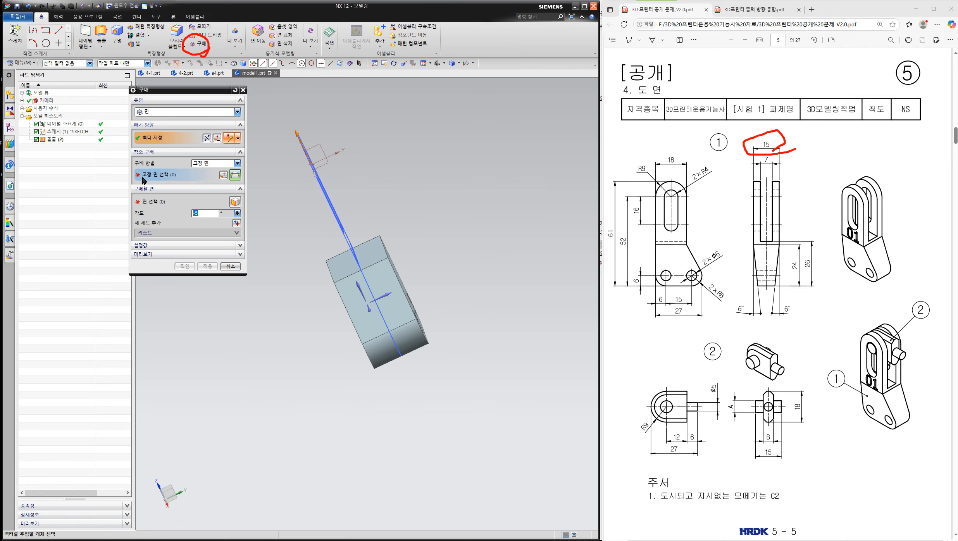
middle_drag(405, 162, 424, 170)
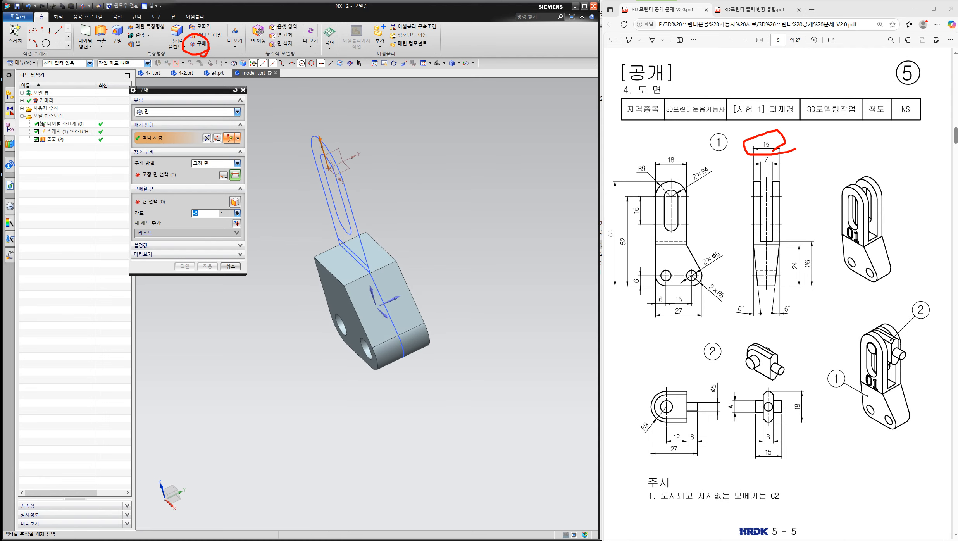
mouse_move(342, 237)
mouse_down()
mouse_move(332, 259)
mouse_move(344, 269)
mouse_up()
mouse_move(365, 246)
mouse_down()
mouse_move(357, 264)
mouse_move(378, 261)
mouse_up()
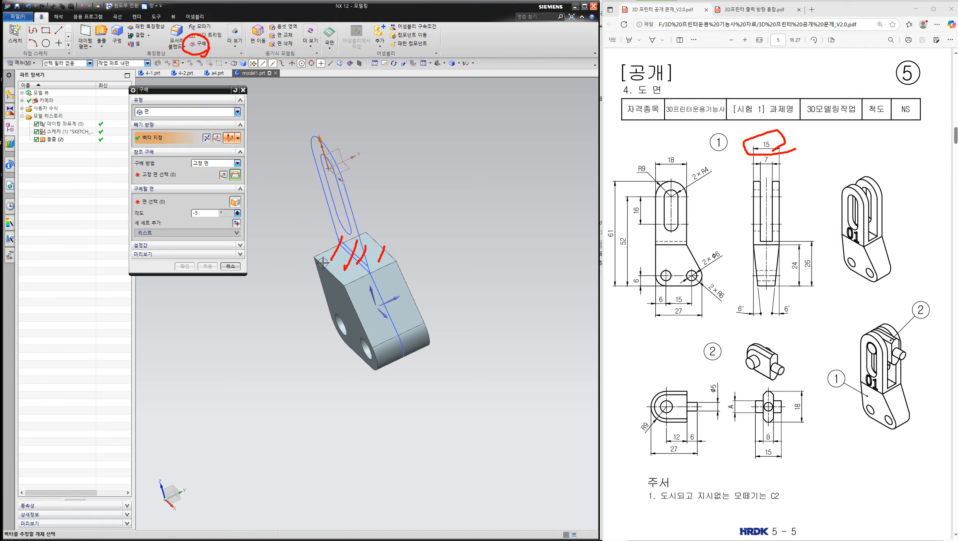
click(339, 265)
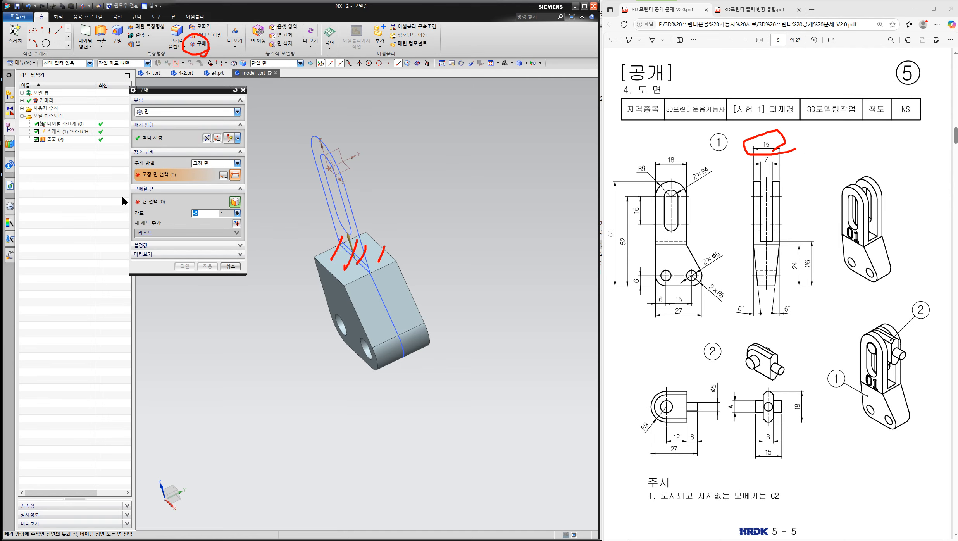
click(353, 274)
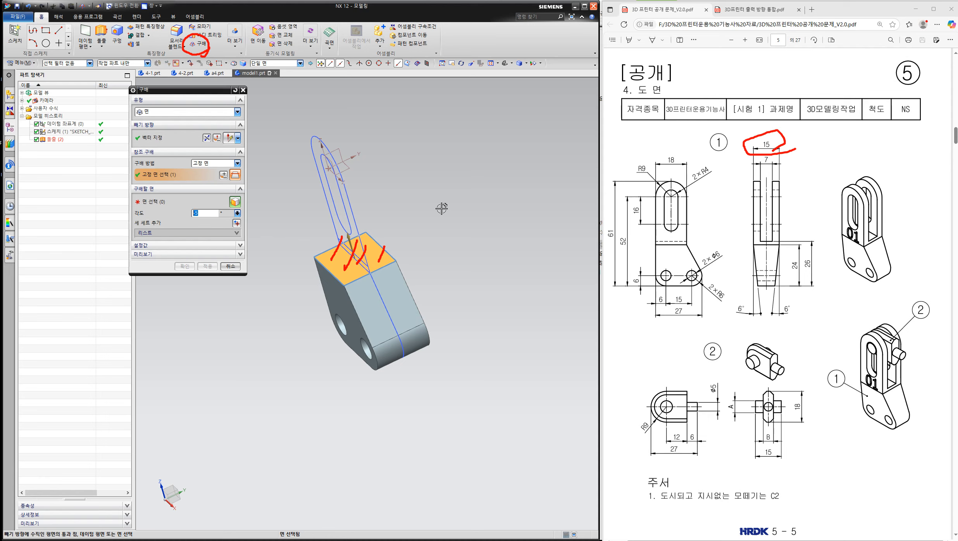
Draft the lower body's front and back faces at -6° from the stationary top face.
click(163, 205)
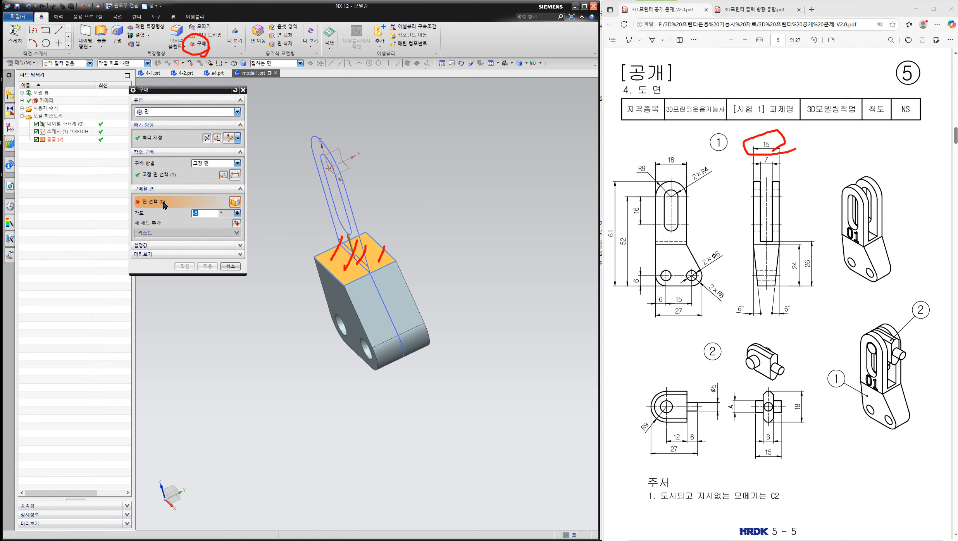
click(338, 300)
middle_drag(492, 280, 279, 229)
click(401, 279)
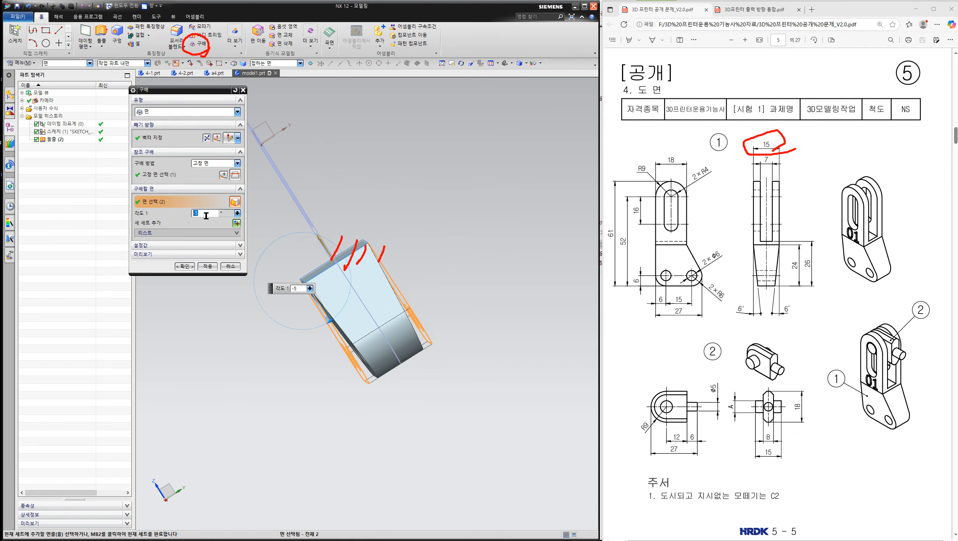
text(-)
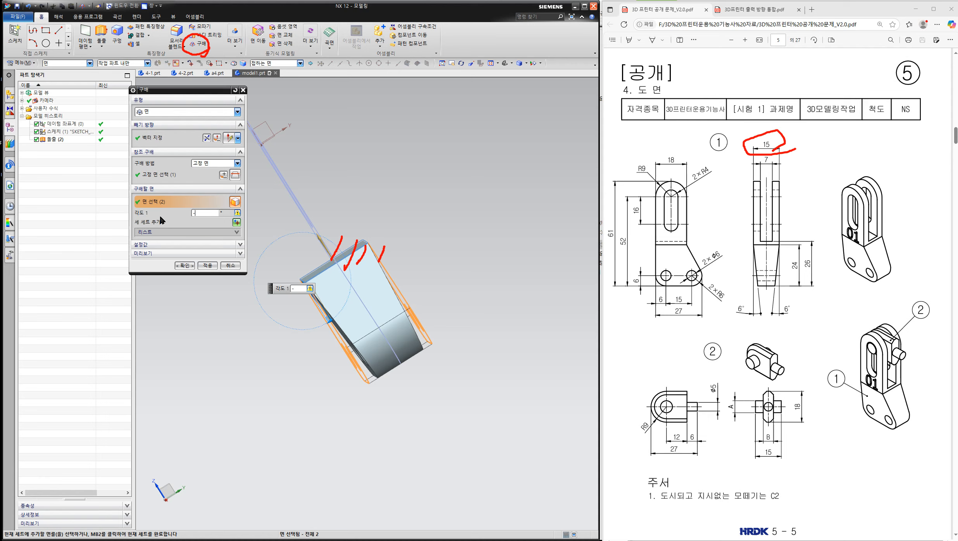
text(6)
click(185, 266)
middle_drag(345, 302, 406, 295)
key(F8)
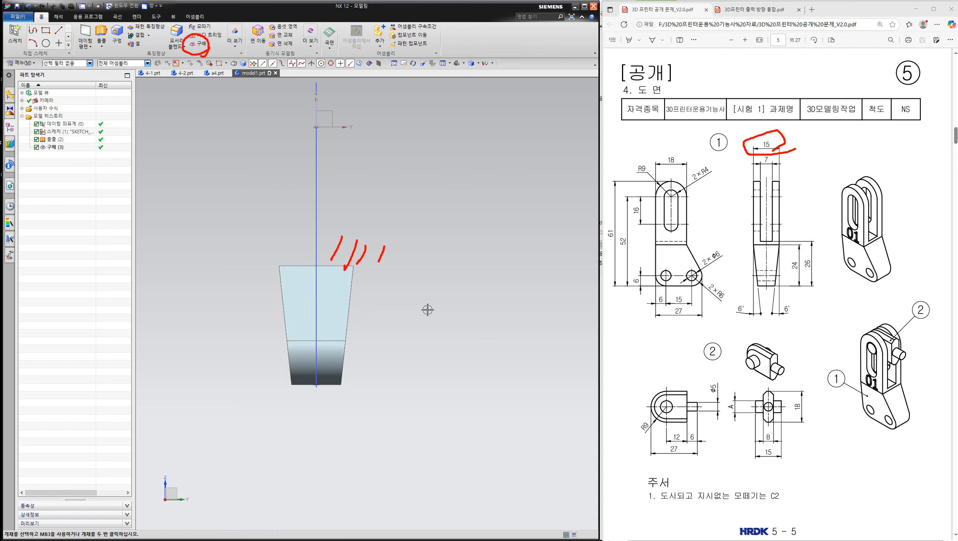
middle_drag(419, 299, 456, 267)
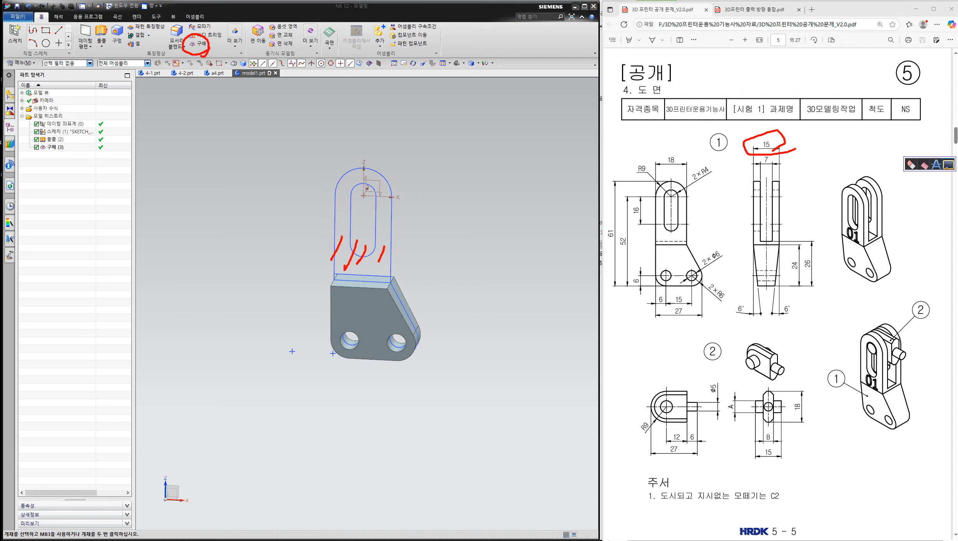
Extrude the sketch's upper region around the slot from -7.5 to 7.5 mm, uniting it with the lower body.
key(Escape)
click(102, 34)
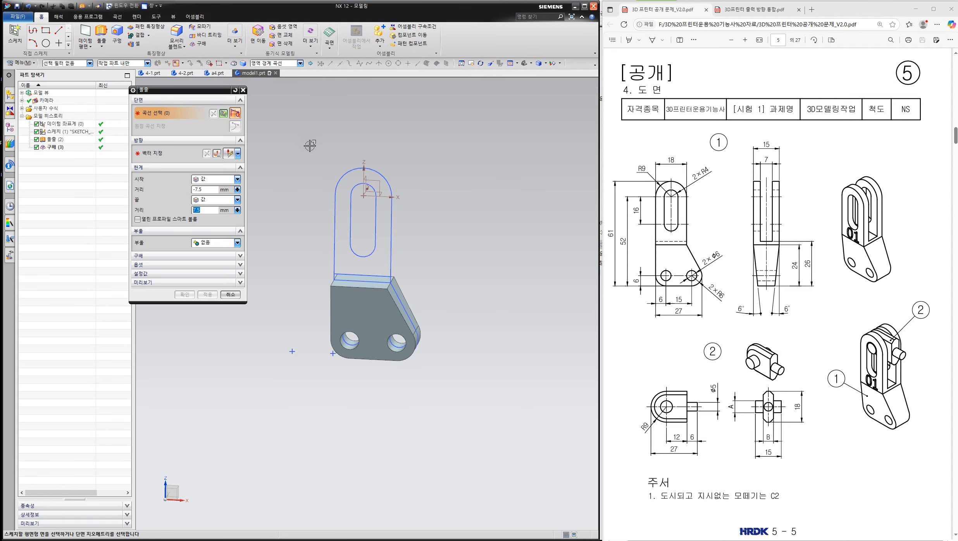
click(347, 167)
scroll(359, 280, up, 5)
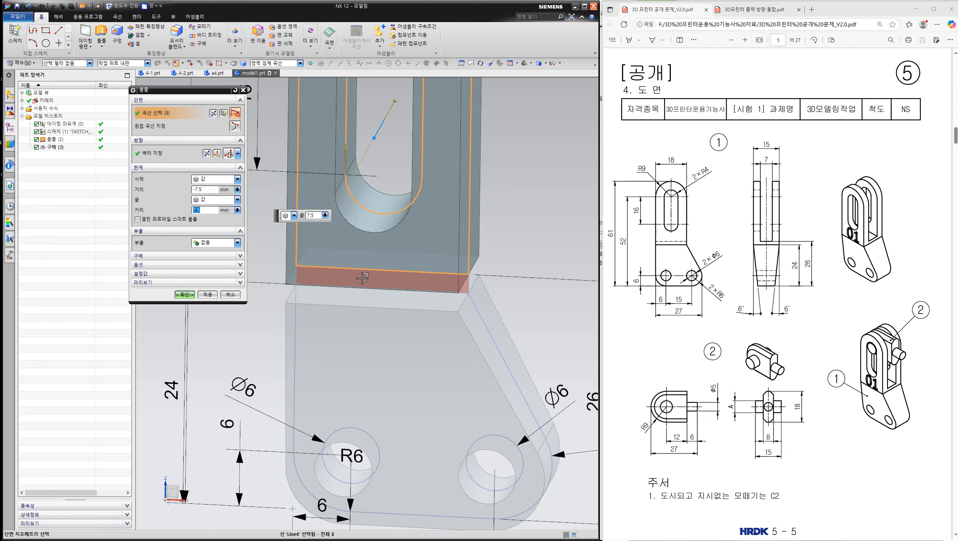
middle_drag(509, 205, 503, 190)
scroll(502, 190, up, 1)
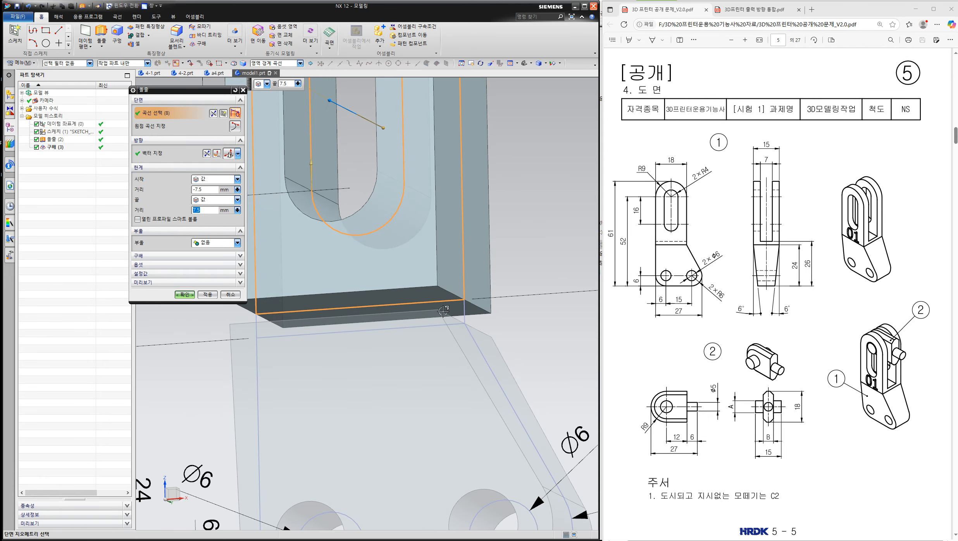
click(441, 312)
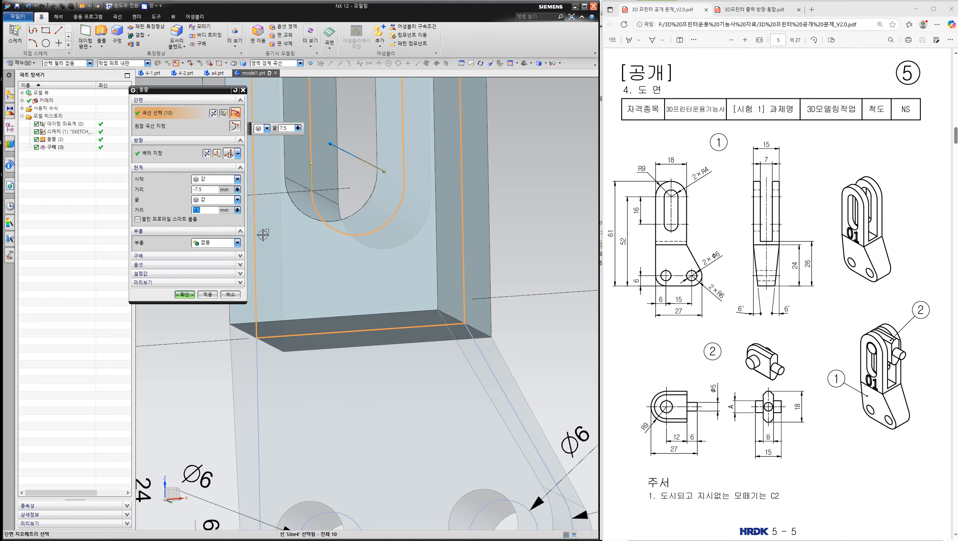
scroll(481, 246, down, 1)
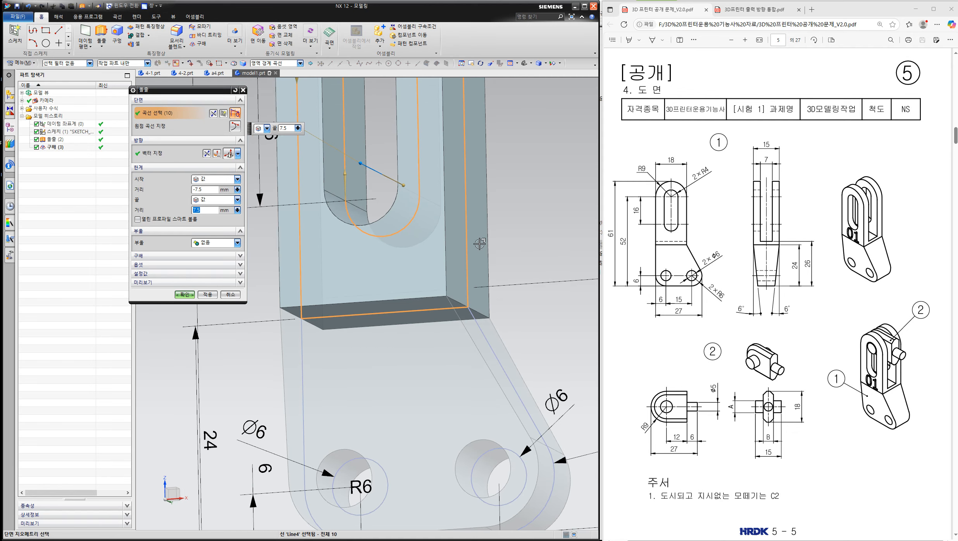
click(237, 244)
click(211, 265)
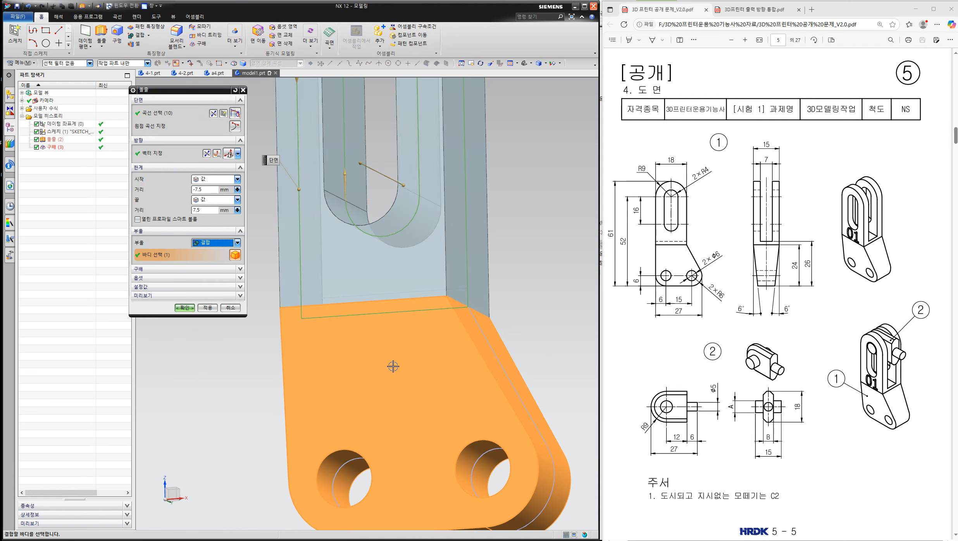
click(195, 310)
middle_drag(490, 285, 482, 303)
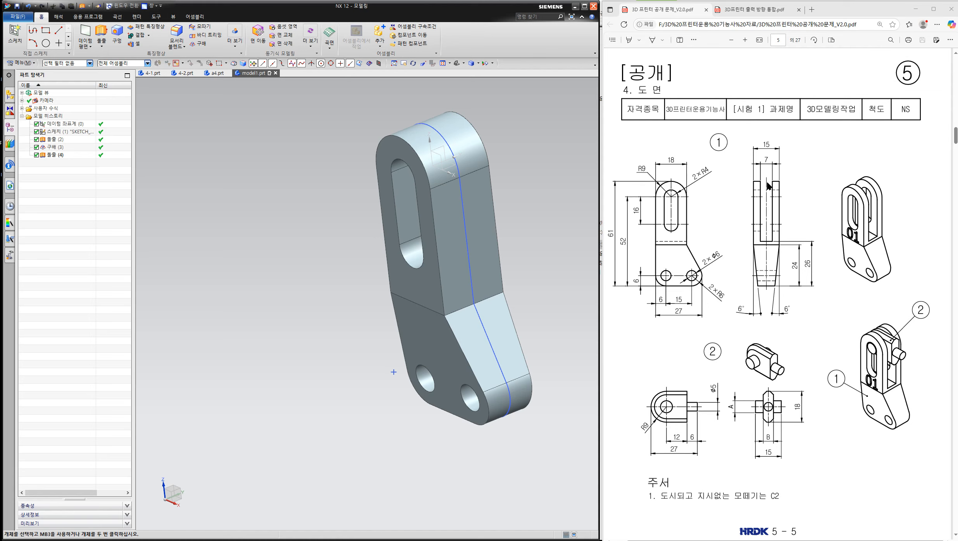
middle_drag(507, 227, 542, 219)
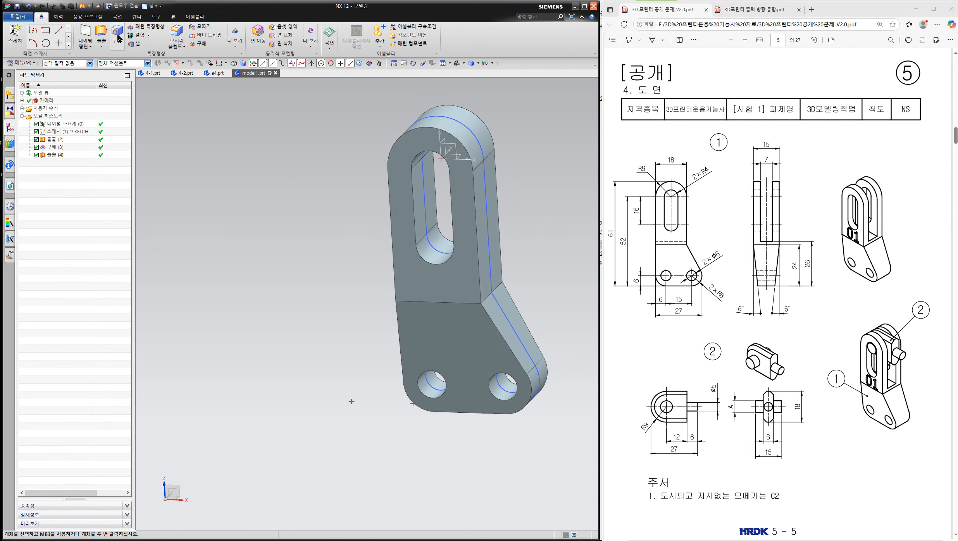
Start an extrusion using Single Curve with Stop at Intersection, picking the sketch's outer top arc and the right-hand straight line.
click(101, 32)
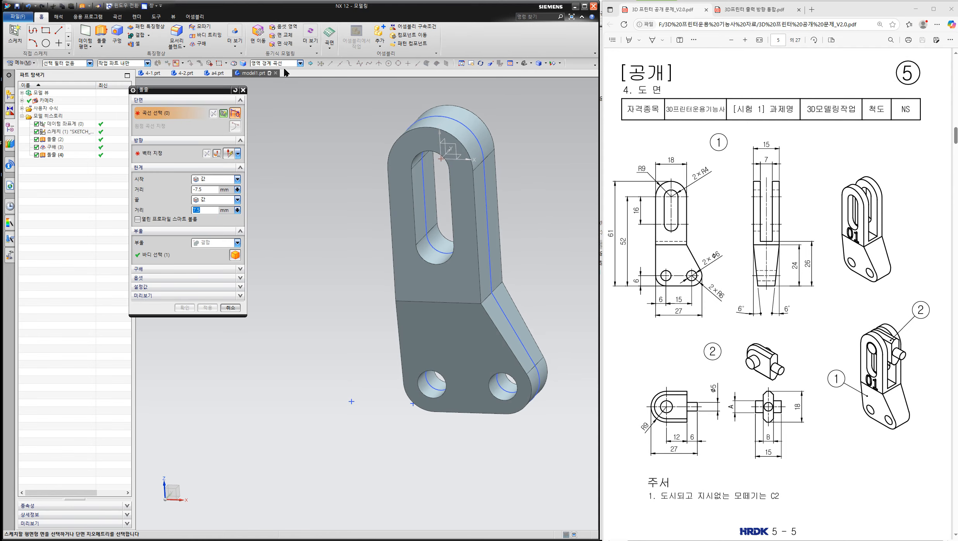
click(284, 62)
click(267, 71)
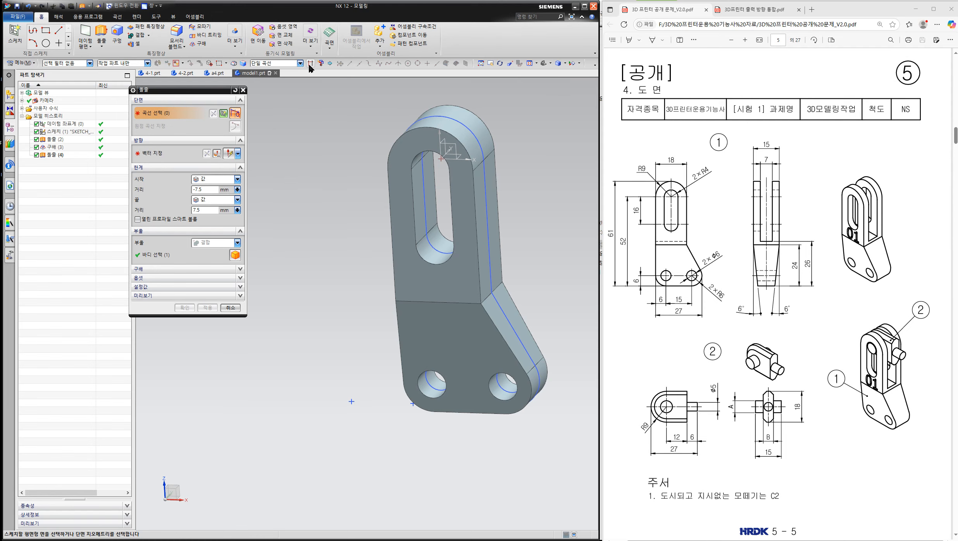
click(311, 63)
click(461, 127)
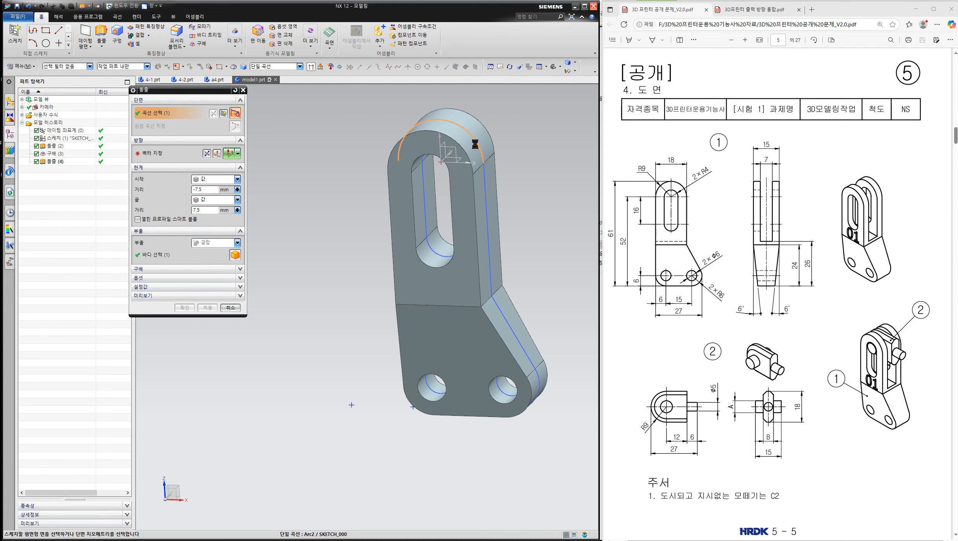
click(482, 176)
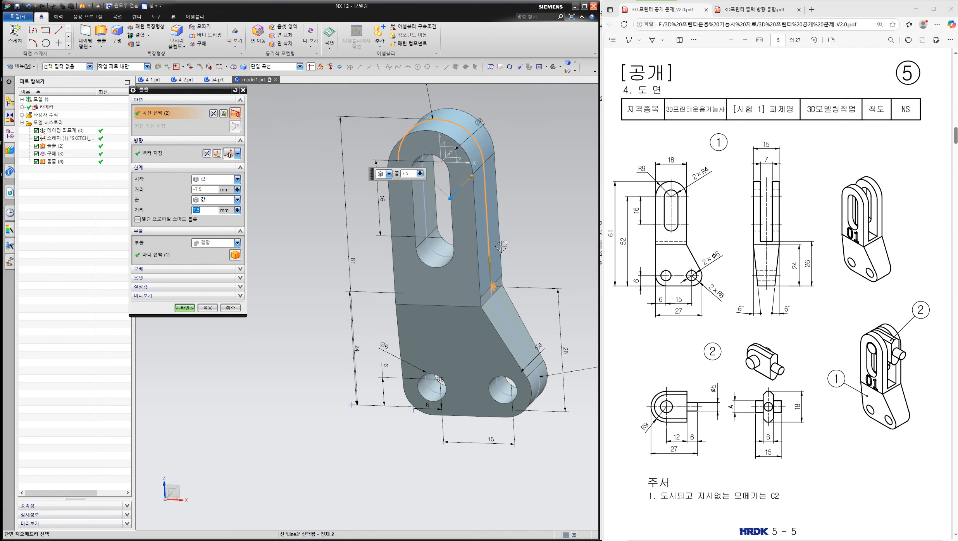
middle_drag(501, 250, 512, 232)
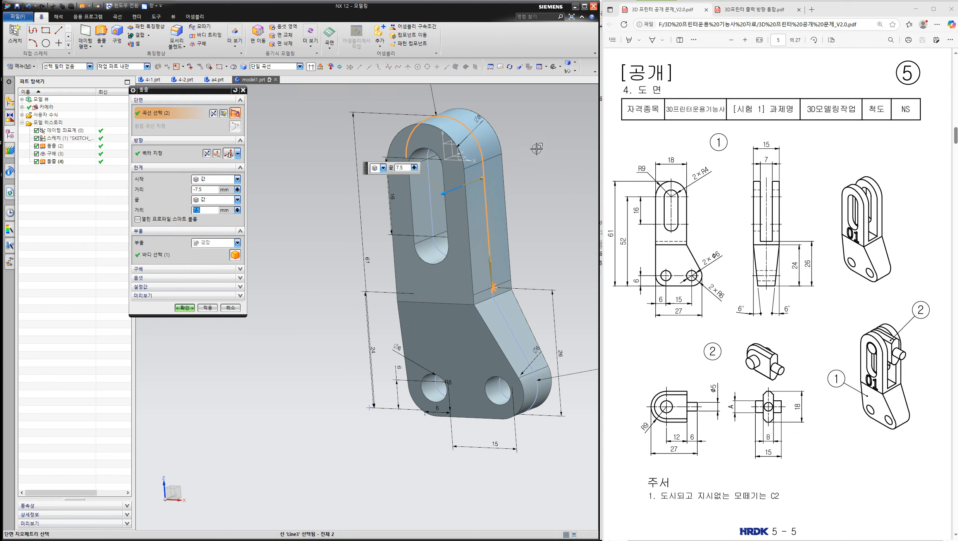
Show the part as a wireframe with dim edges and complete the extrusion section with the horizontal bottom line and the left-hand line.
mouse_move(552, 145)
right_down()
mouse_move(551, 158)
mouse_move(552, 143)
right_up()
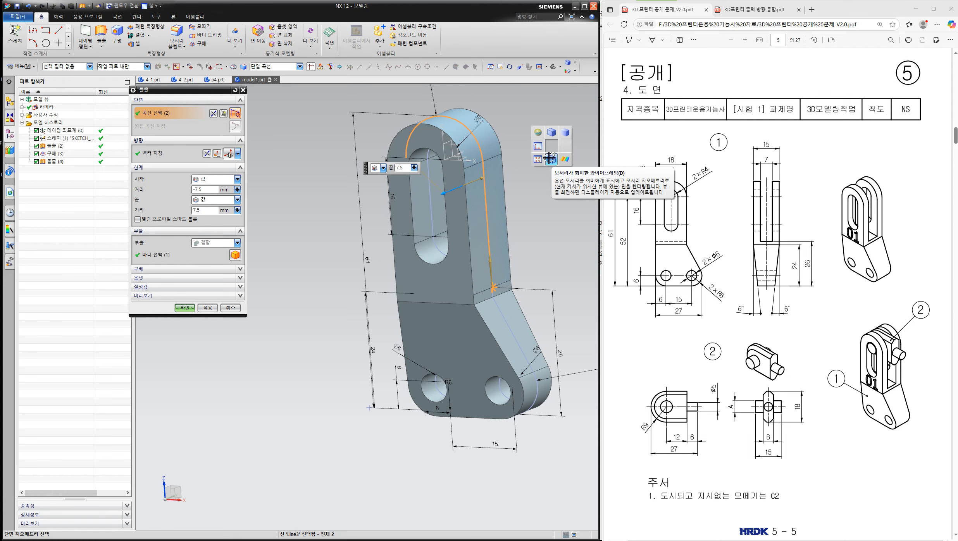
right_drag(550, 158, 550, 157)
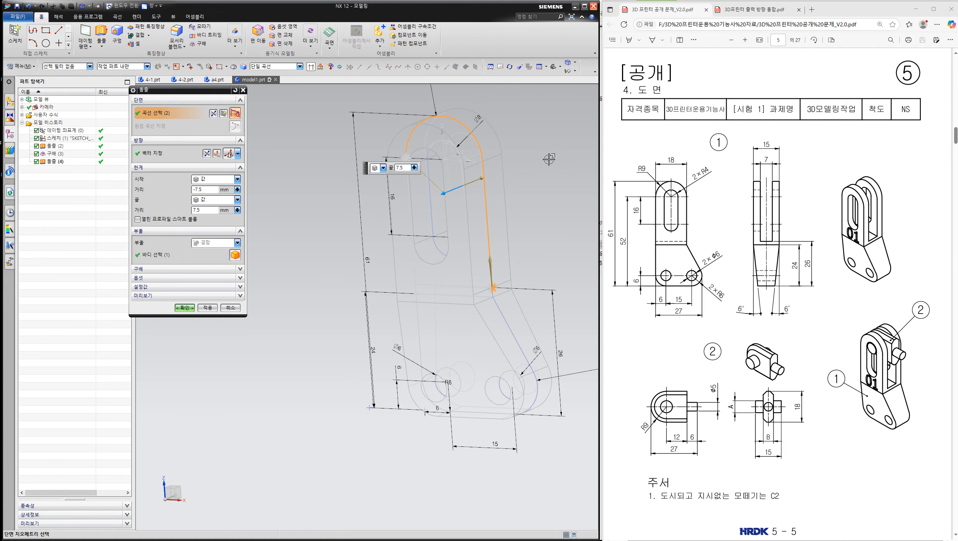
click(443, 286)
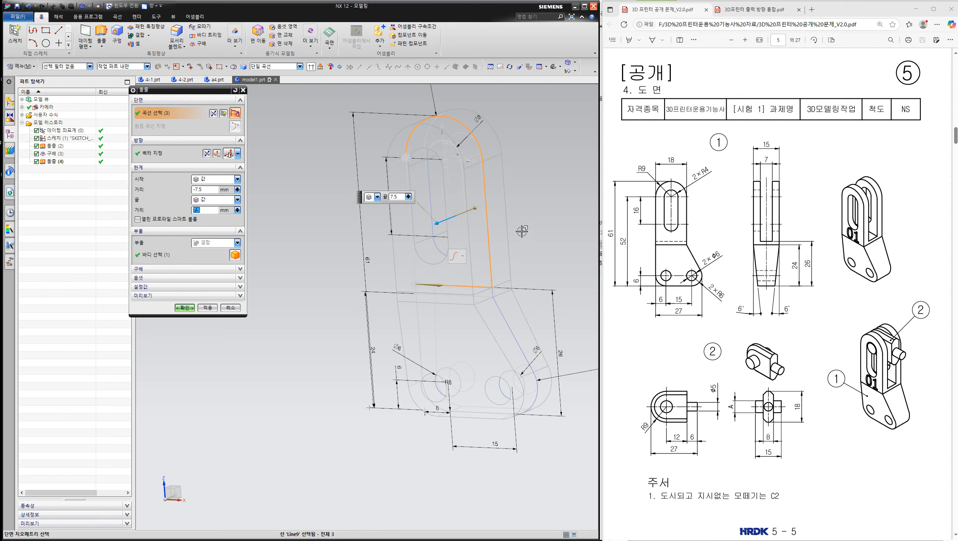
middle_drag(527, 229, 487, 249)
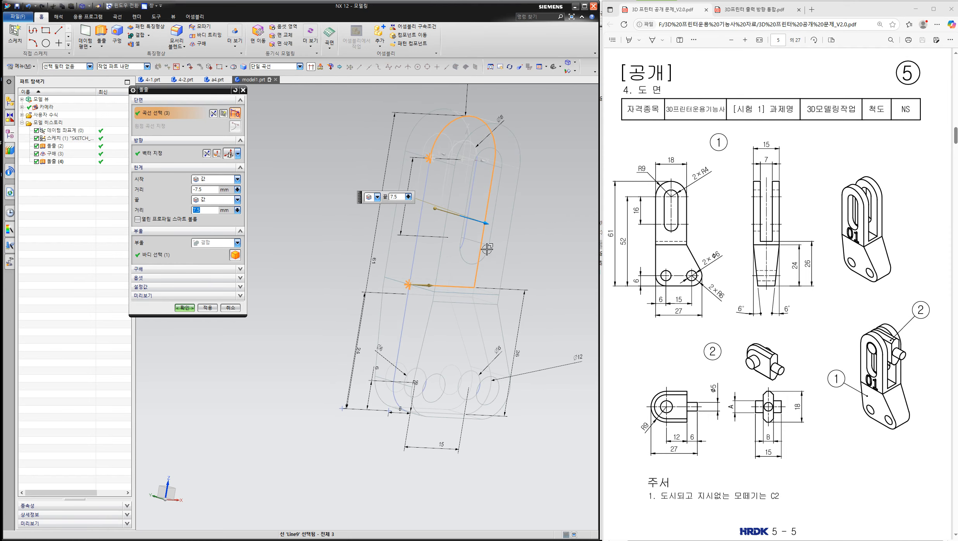
click(412, 257)
middle_drag(490, 216, 542, 223)
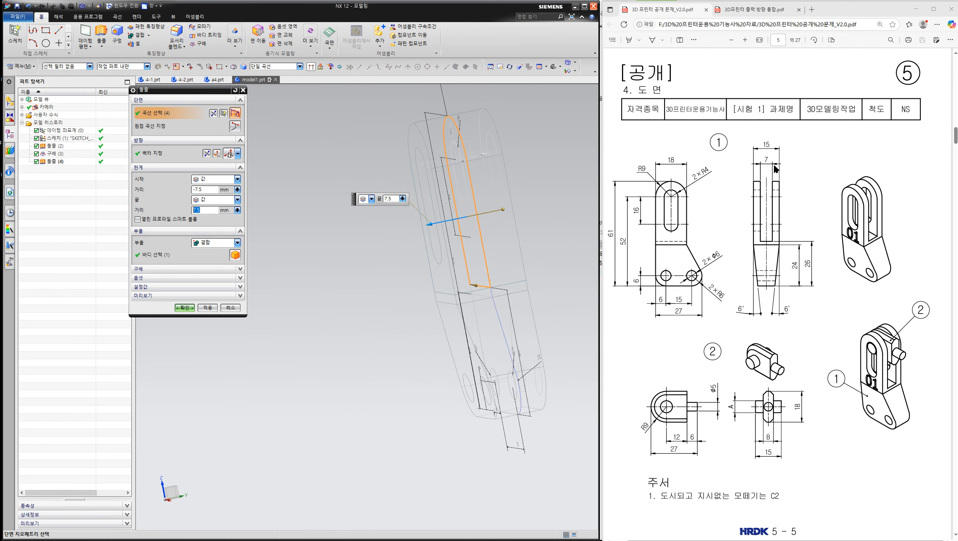
Cut the central gap by extruding the section from -3.5 to 3.5 mm with Subtract, and restore the shaded display.
click(206, 190)
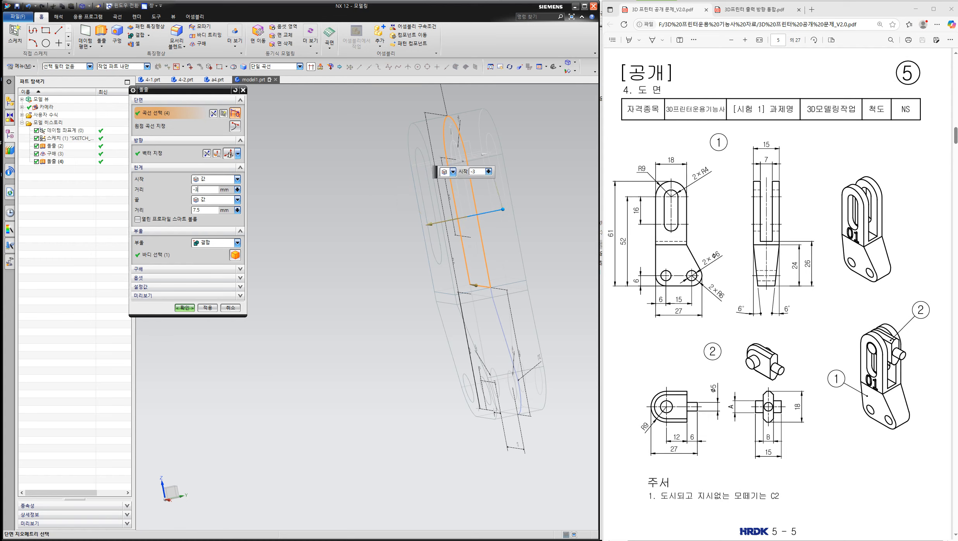
click(211, 209)
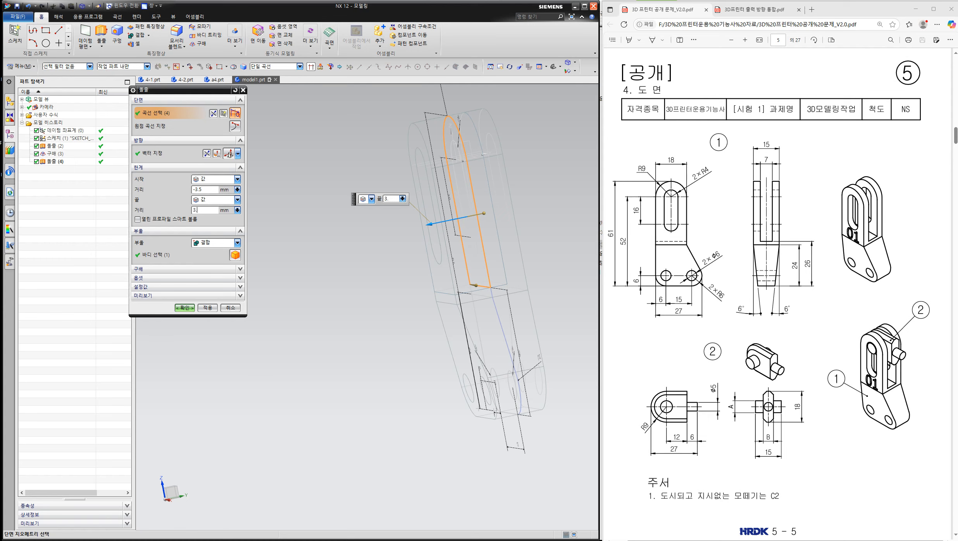
click(213, 240)
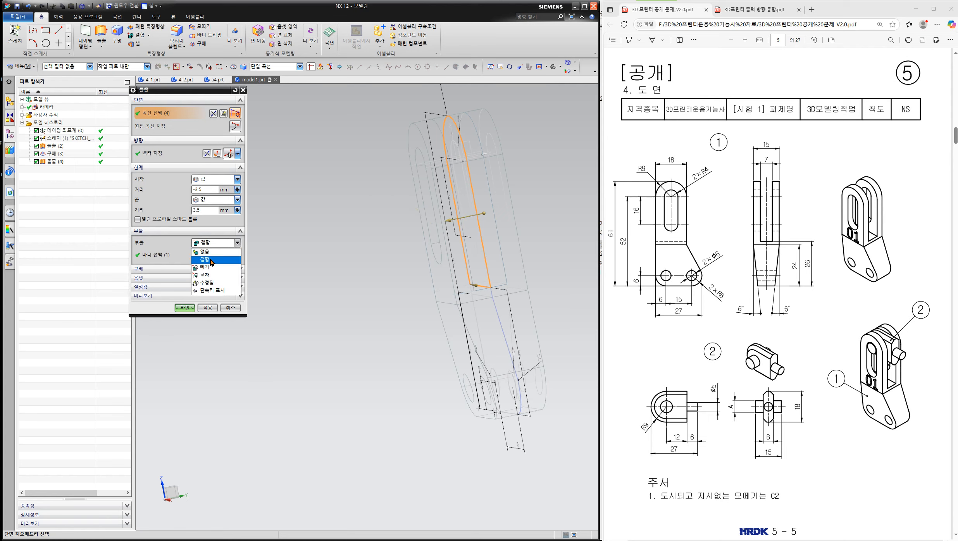
click(210, 264)
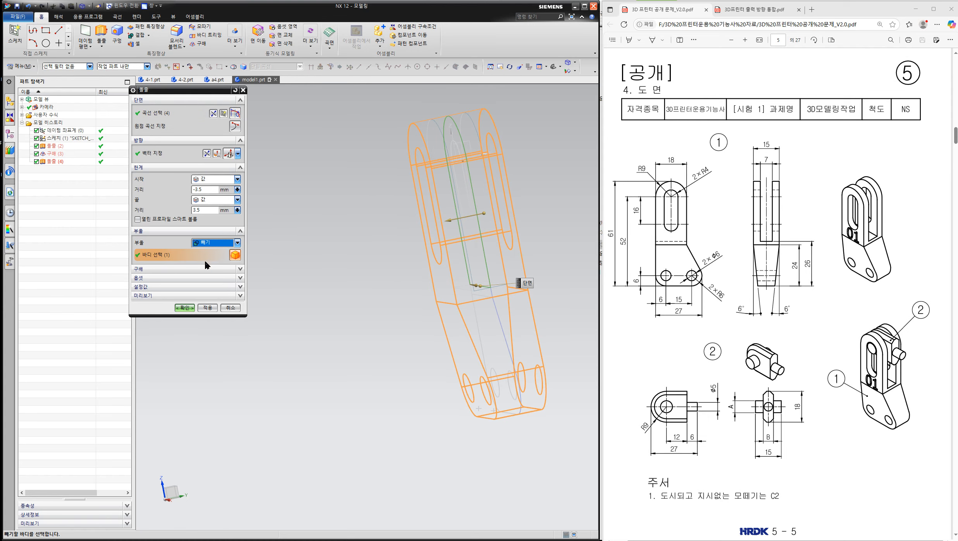
click(185, 308)
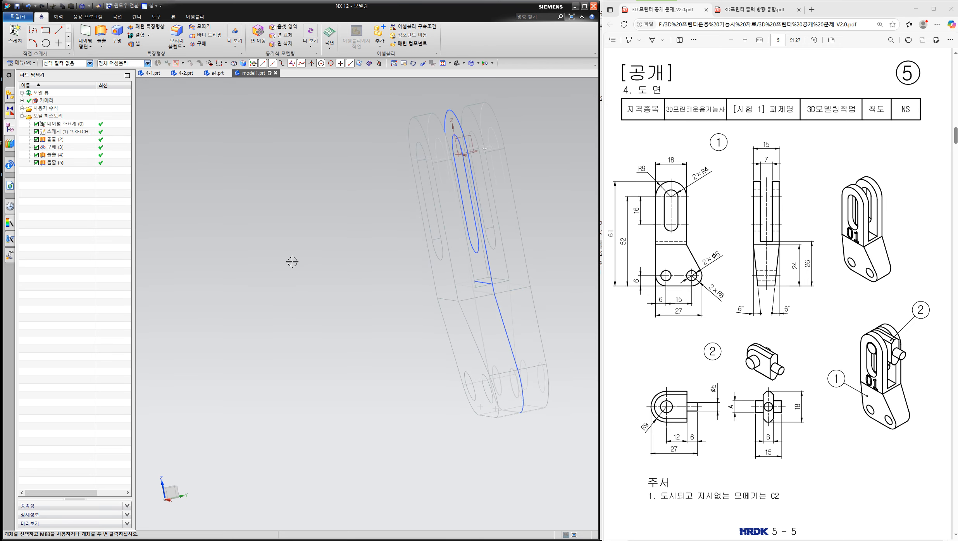
mouse_move(281, 219)
right_down()
mouse_move(283, 232)
mouse_move(280, 205)
right_up()
mouse_move(326, 245)
middle_down()
mouse_move(395, 236)
mouse_move(381, 398)
mouse_move(335, 210)
mouse_move(248, 242)
mouse_move(306, 267)
mouse_move(336, 257)
middle_up()
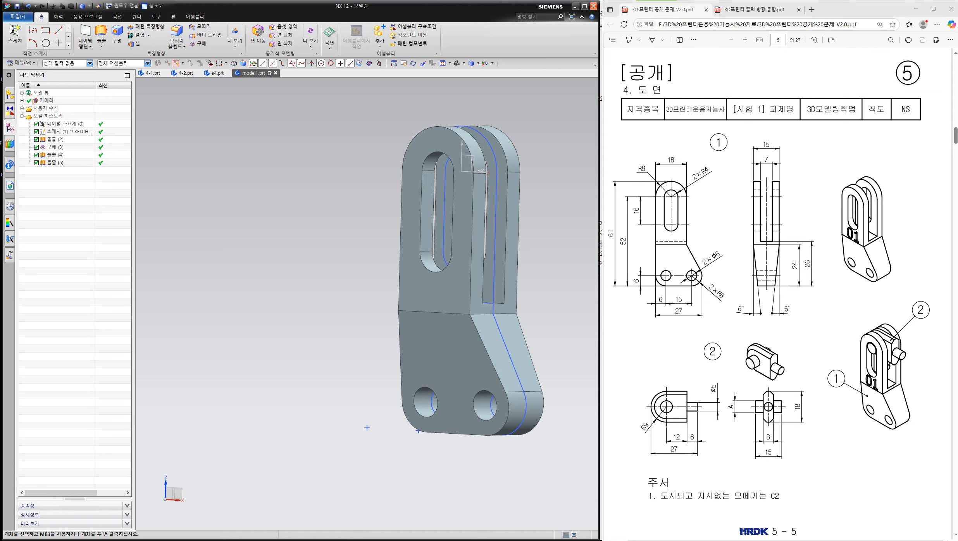
Create a sketch on the upper body's flat front face, where the drawing's isometric view shows the number 01.
mouse_move(851, 219)
mouse_down()
mouse_move(858, 244)
mouse_move(822, 226)
mouse_up()
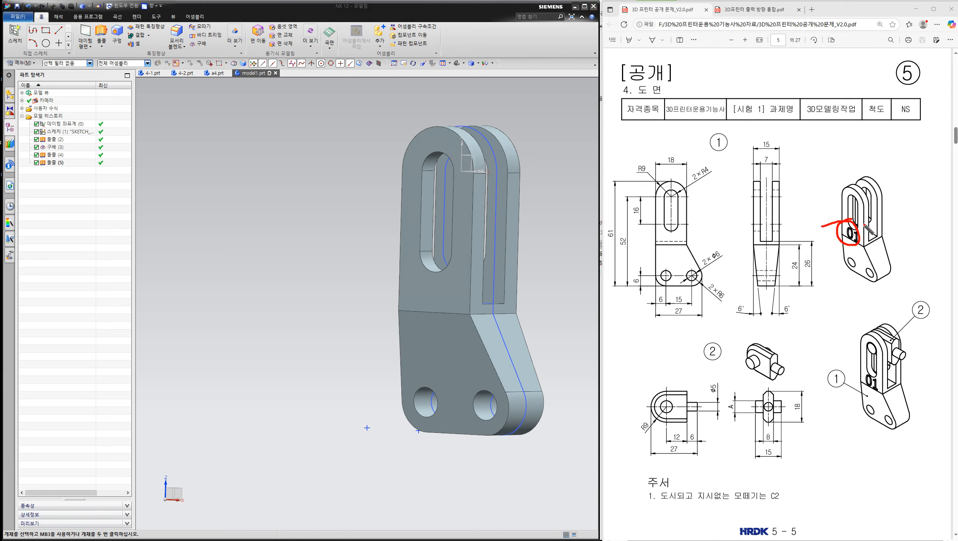
mouse_move(956, 164)
click(924, 166)
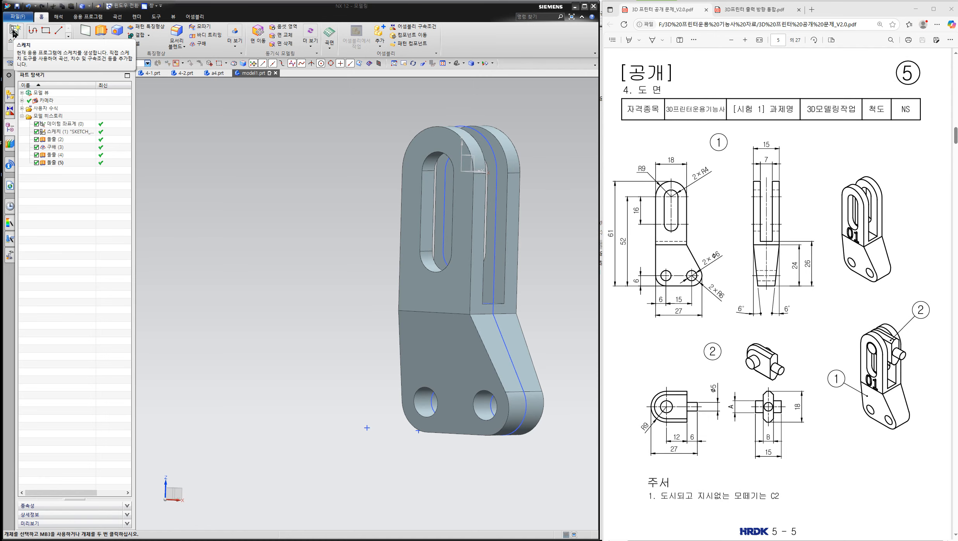
click(14, 33)
click(415, 296)
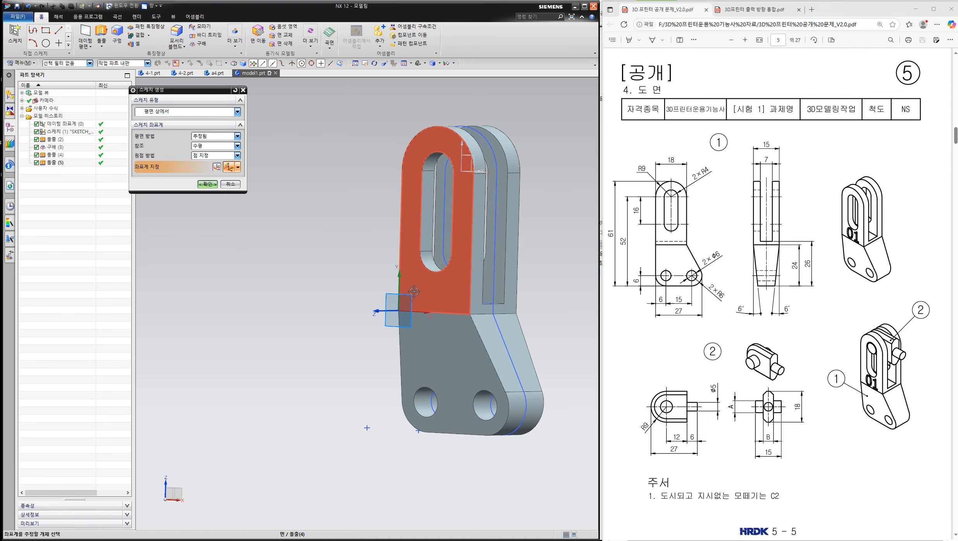
click(207, 184)
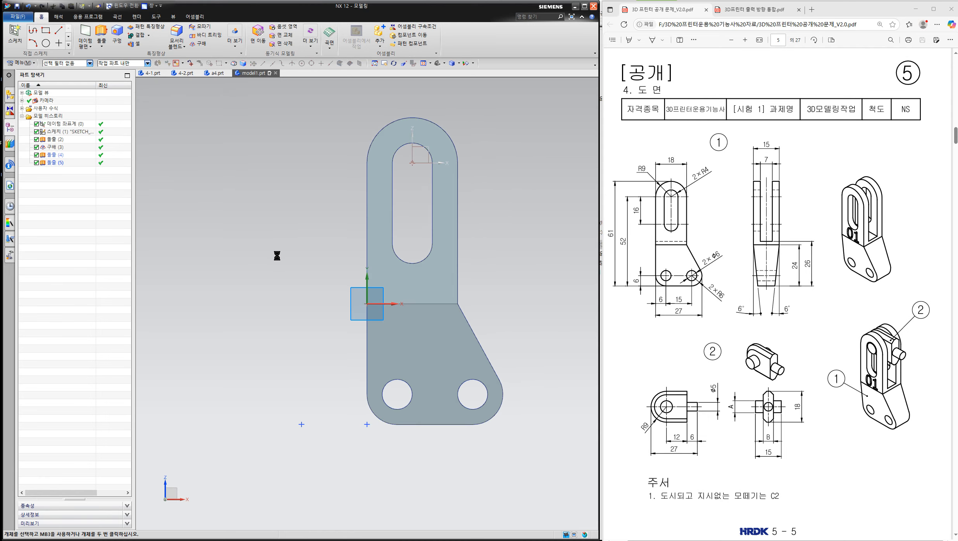
Sketch a horizontal line about 32 mm long just above the face's lower edge and vertical lines from both lower corners past the rounded top.
click(75, 31)
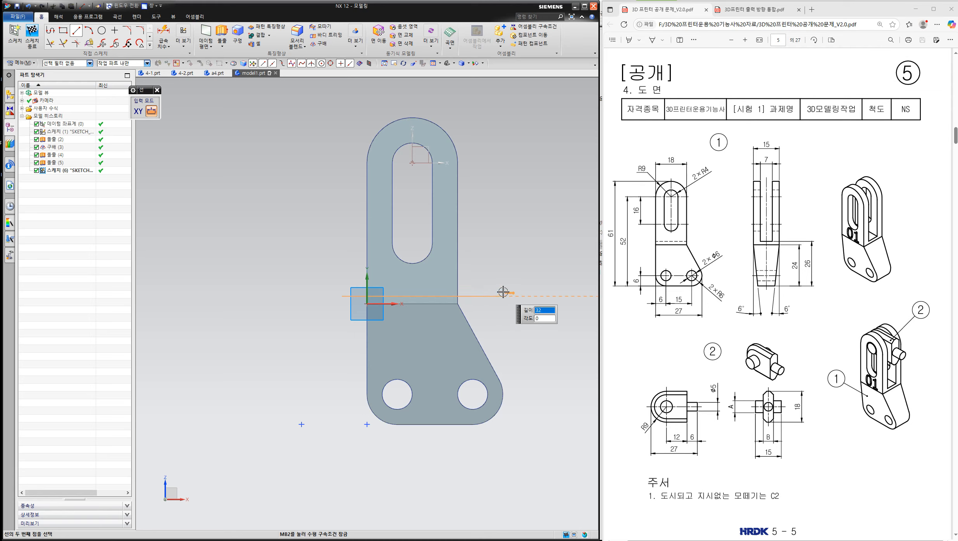
click(457, 304)
click(457, 110)
click(367, 304)
click(367, 110)
key(Escape)
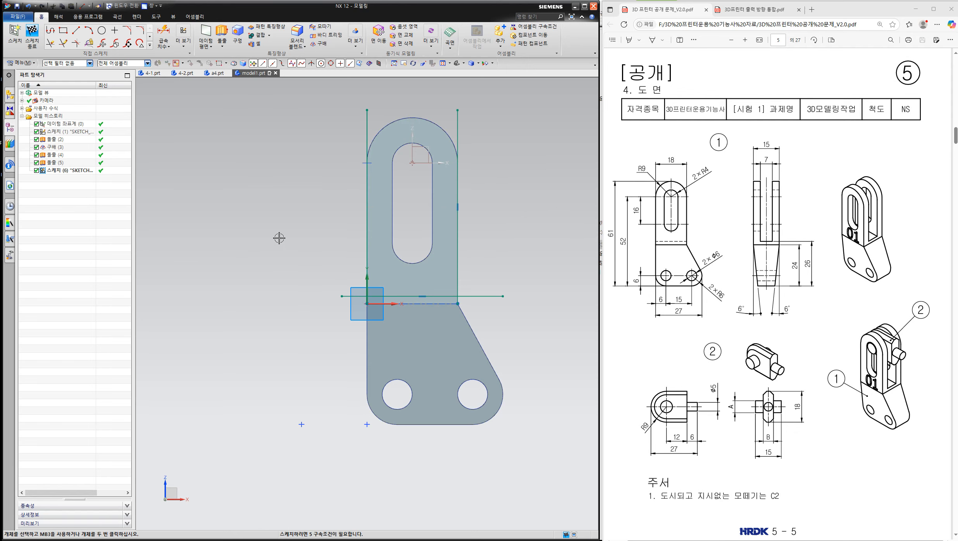
Trim the horizontal line to the face's width, delete both vertical construction lines, and finish the sketch.
key(t)
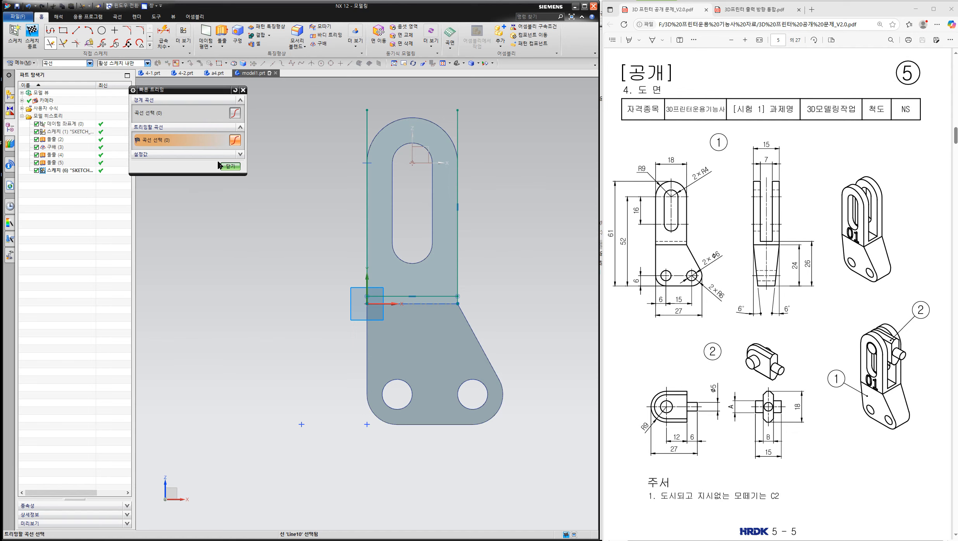
click(230, 166)
right_click(378, 125)
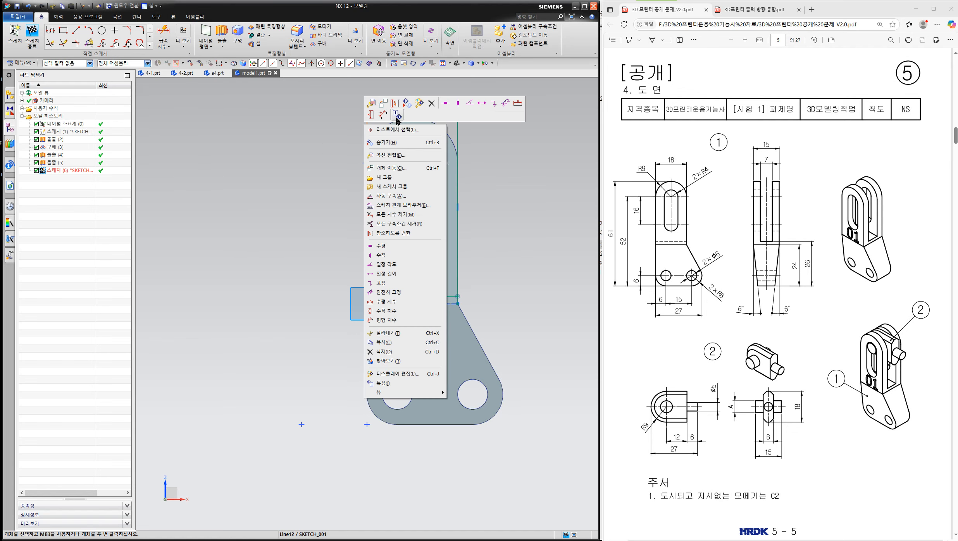
click(431, 103)
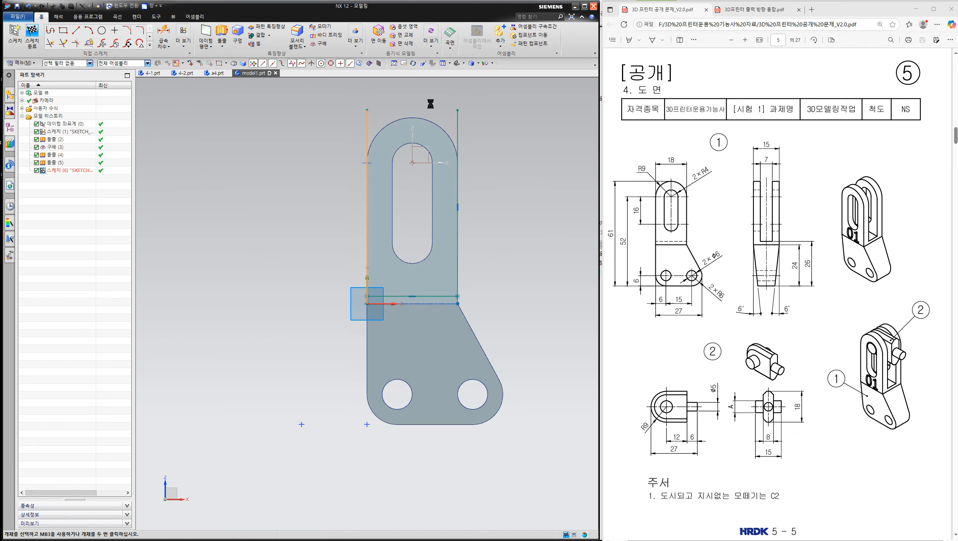
right_click(461, 122)
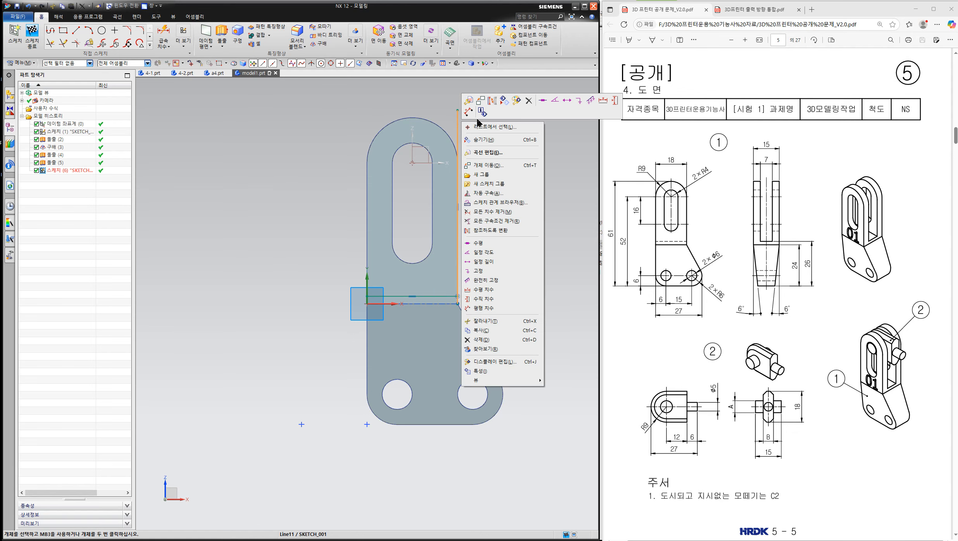
click(528, 102)
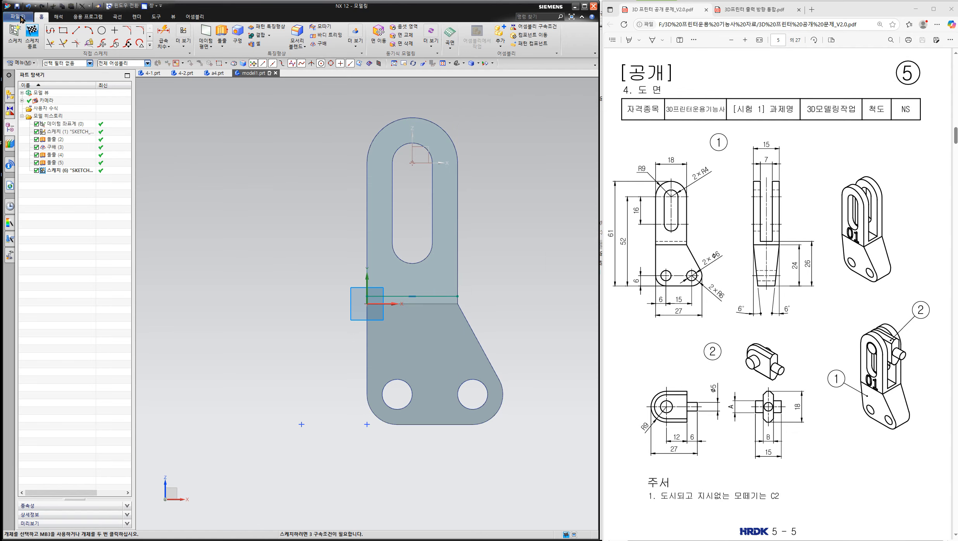
click(32, 33)
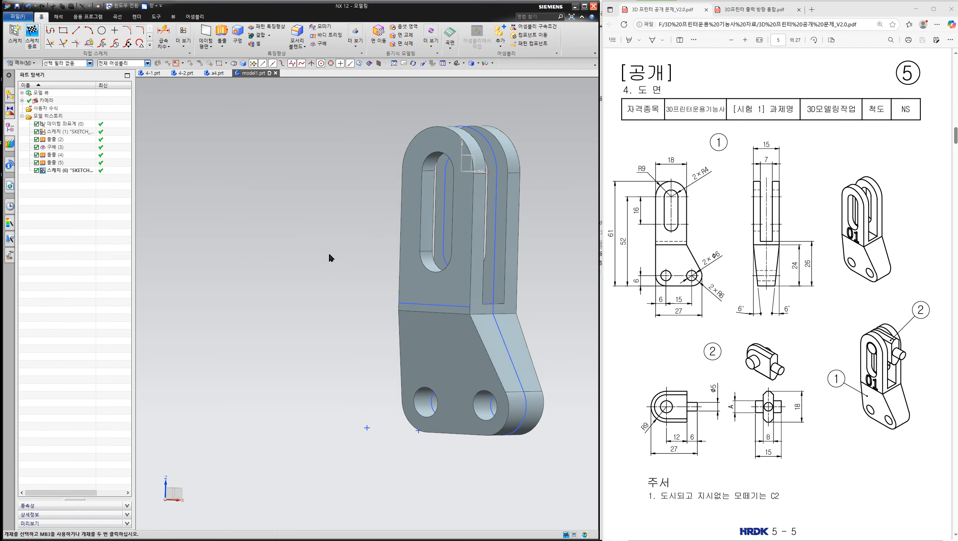
Place the planar text 01 in Arial, anchored bottom-centre on the sketched line's midpoint, and rotate it 90° to stand upright on the front face.
scroll(476, 322, up, 4)
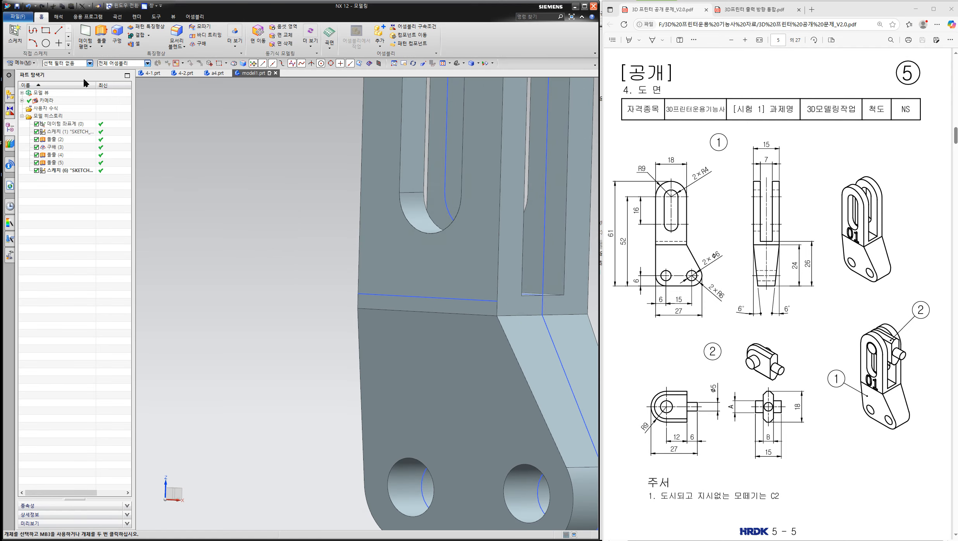
click(14, 17)
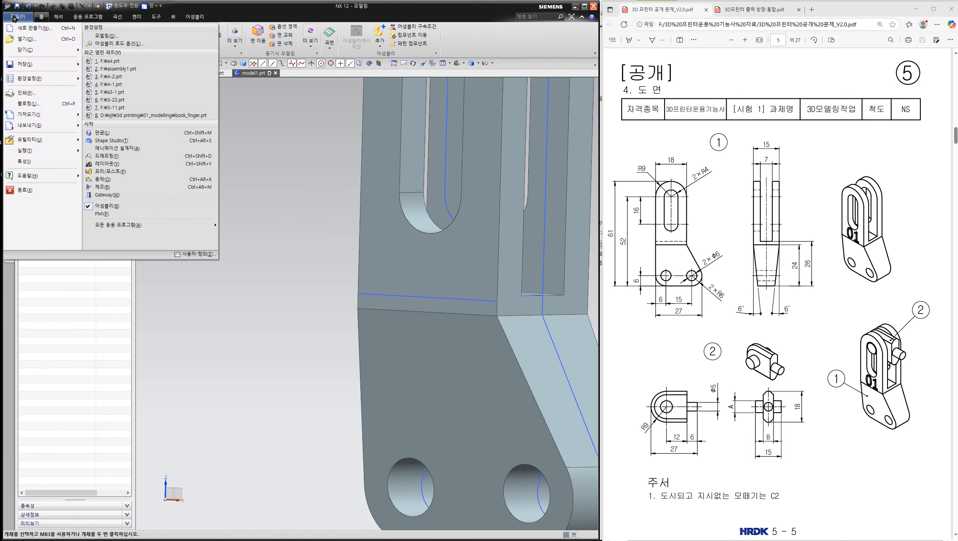
click(226, 129)
click(23, 64)
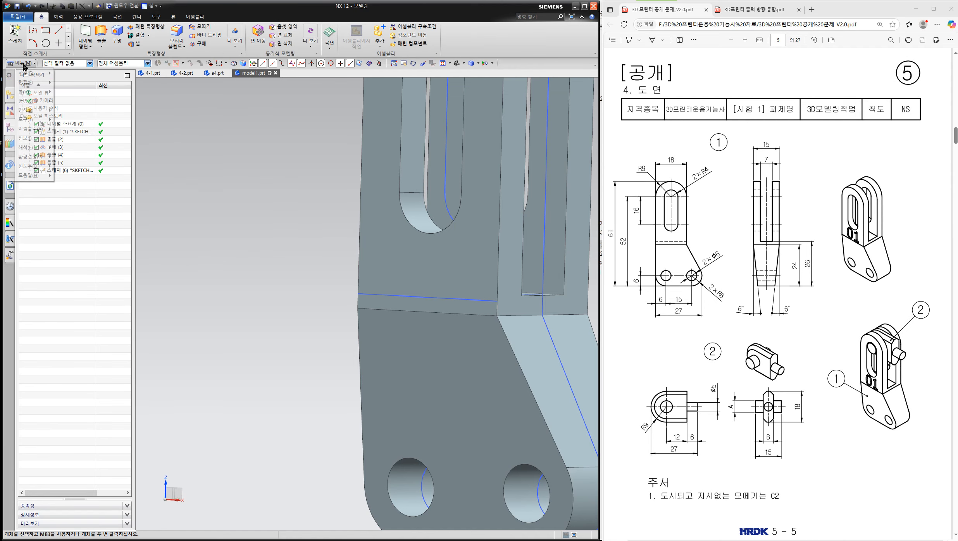
mouse_move(34, 101)
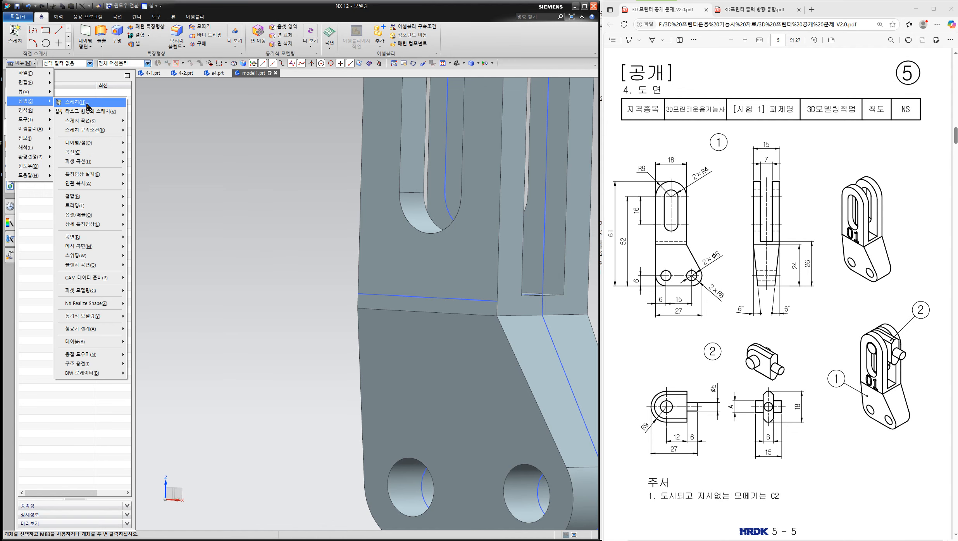
mouse_move(104, 152)
click(152, 289)
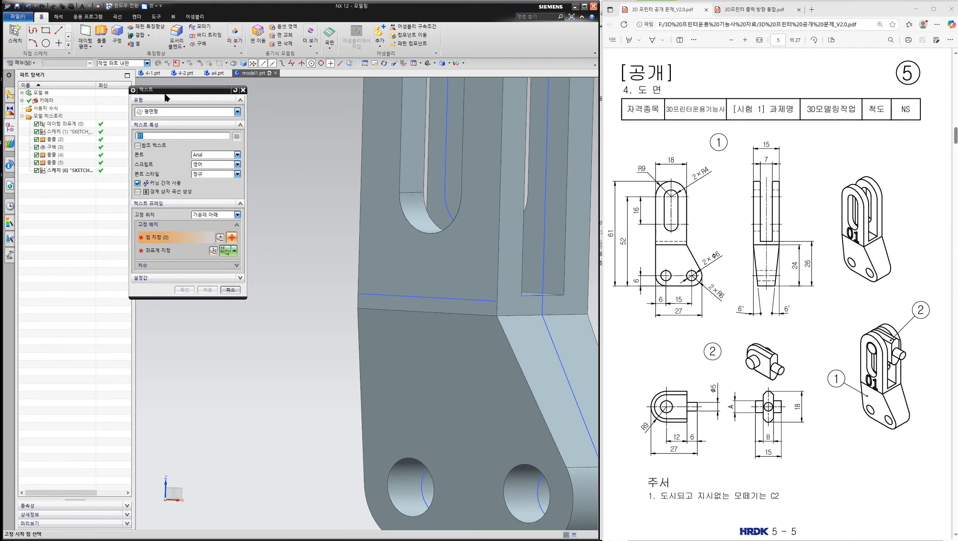
click(425, 299)
middle_drag(397, 295, 390, 319)
drag(446, 299, 461, 292)
text(90)
key(Return)
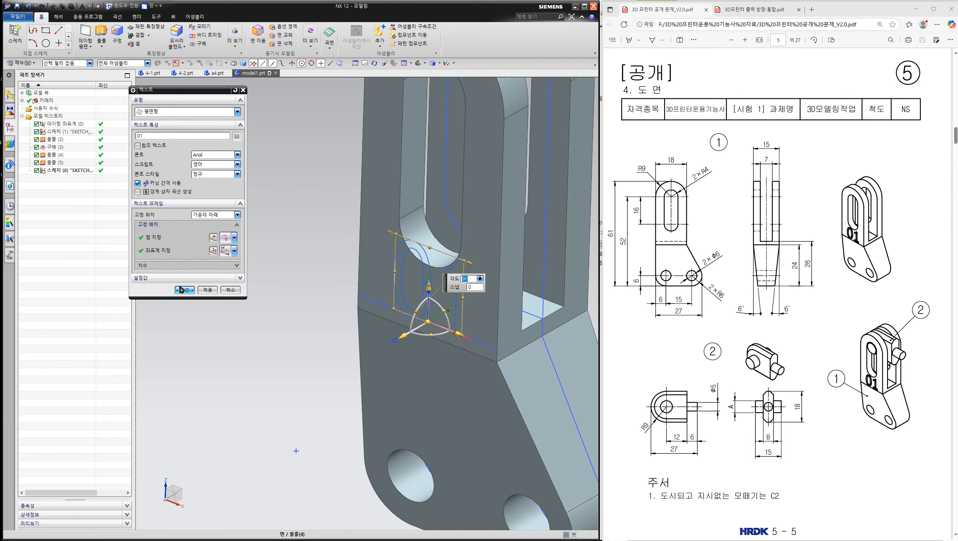
Shrink the text frame to 8.4 mm long and 5.4 mm high so it fits below the slot, and create the text.
middle_drag(289, 274, 318, 251)
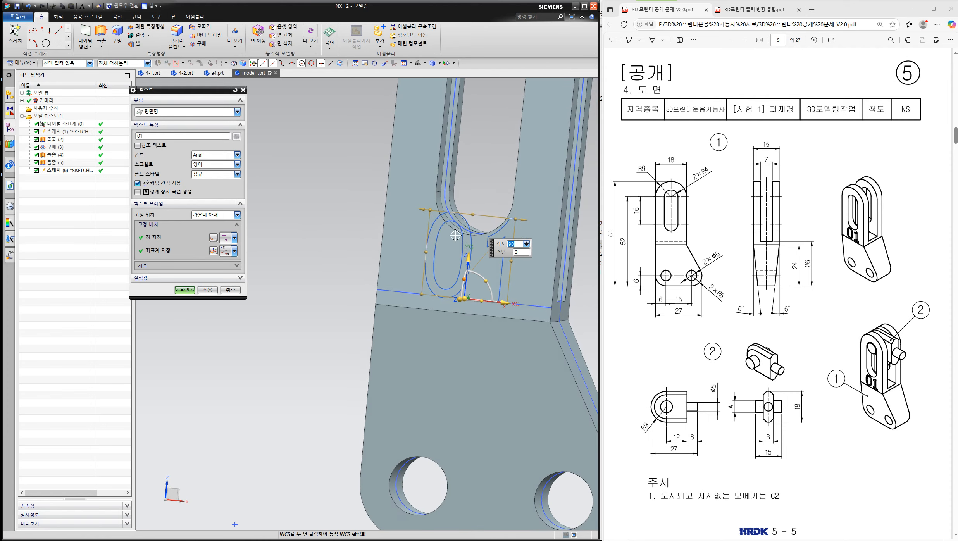
drag(473, 216, 472, 241)
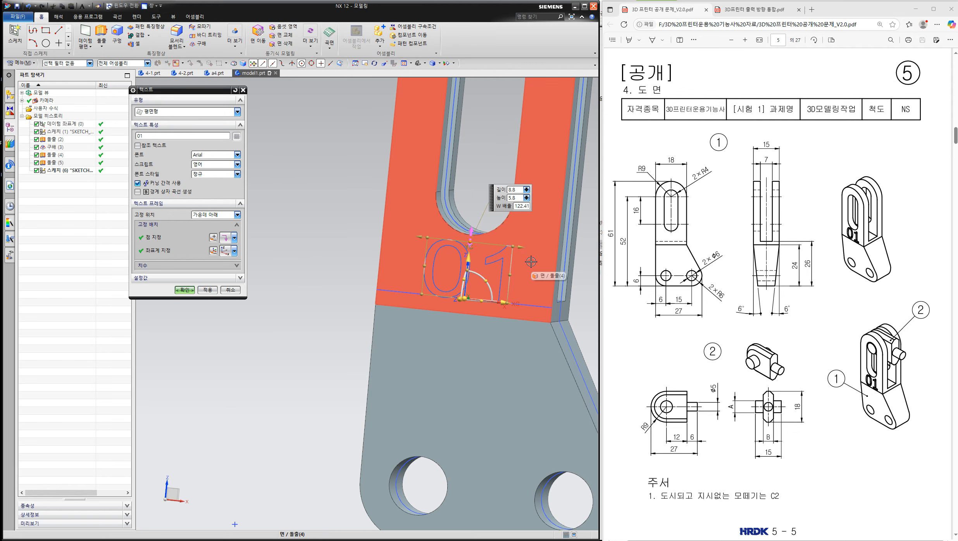
mouse_move(509, 276)
mouse_down()
mouse_move(527, 277)
mouse_move(488, 280)
mouse_move(507, 280)
mouse_up()
drag(469, 242, 472, 244)
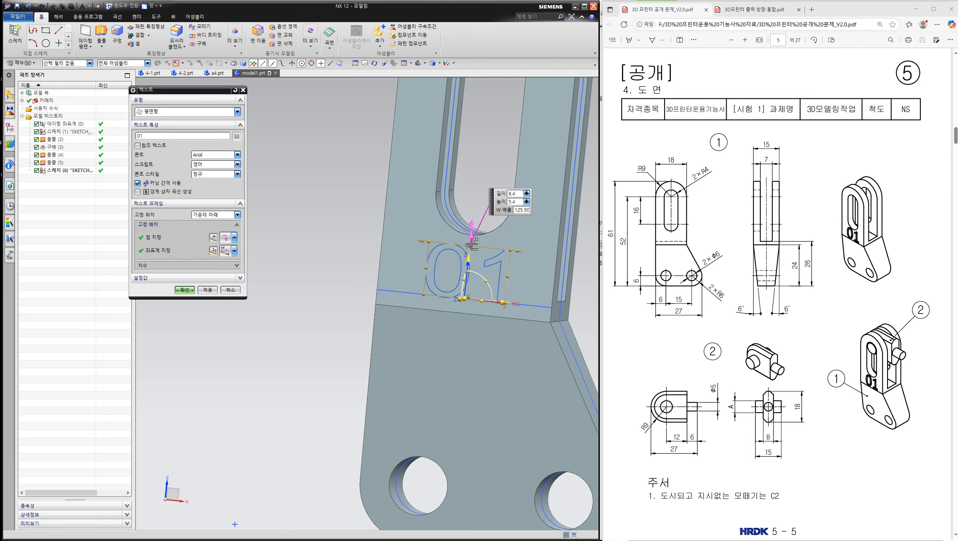
click(472, 244)
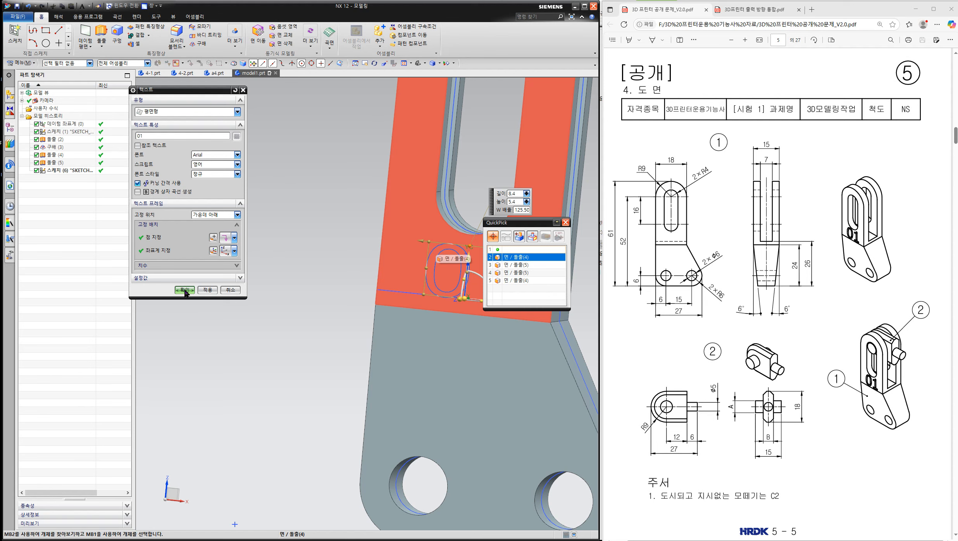
click(566, 223)
click(185, 290)
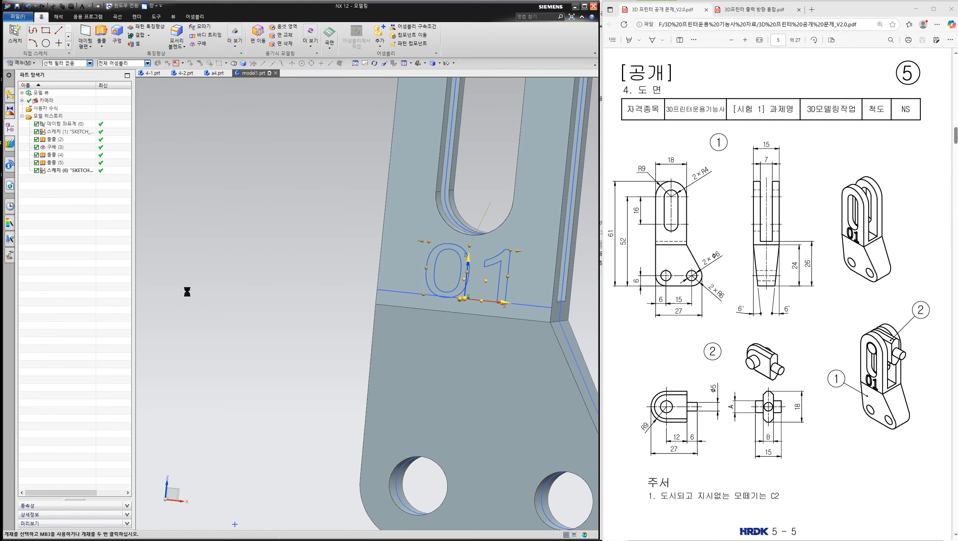
Start an Extrude using the Region Boundary Curve rule and select the outlined regions of the digits 0 and 1.
middle_drag(284, 286, 267, 297)
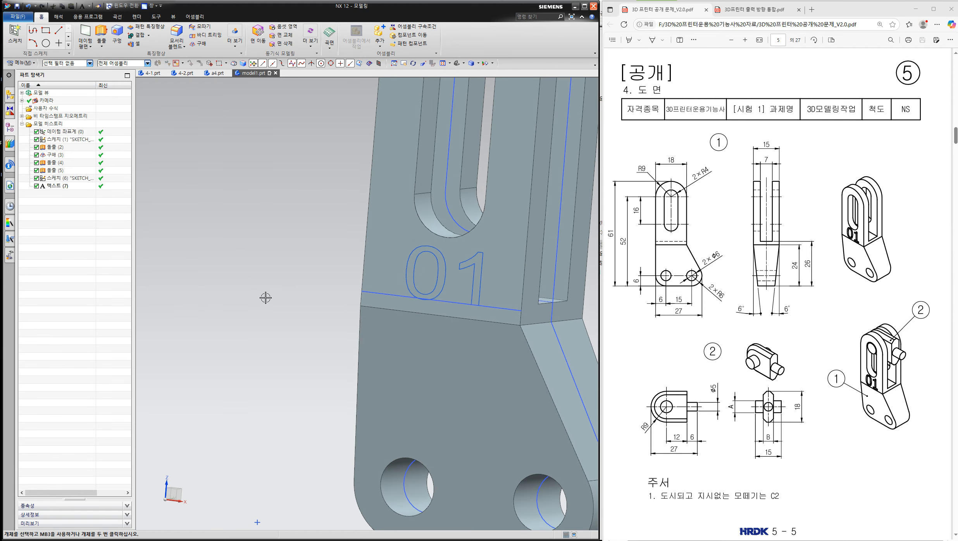
scroll(416, 280, up, 1)
click(102, 38)
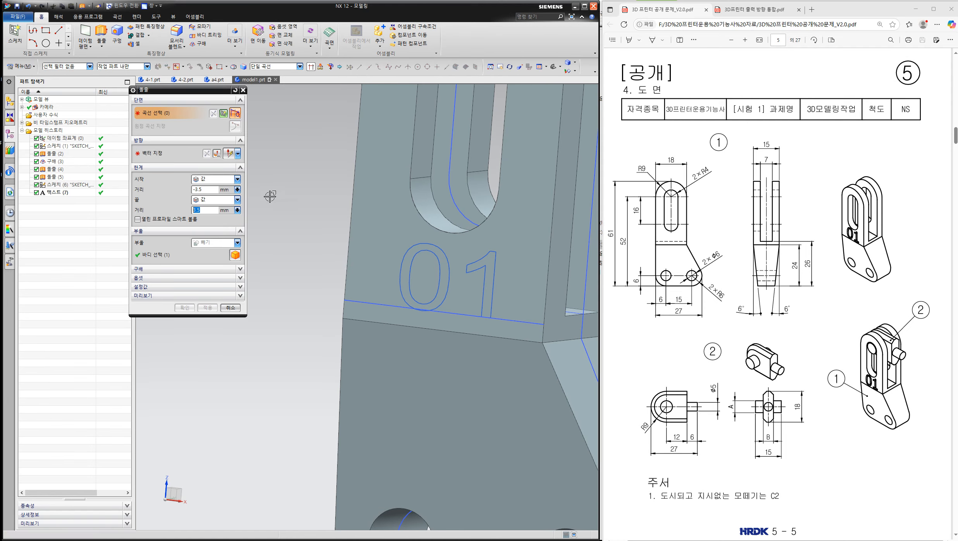
click(292, 66)
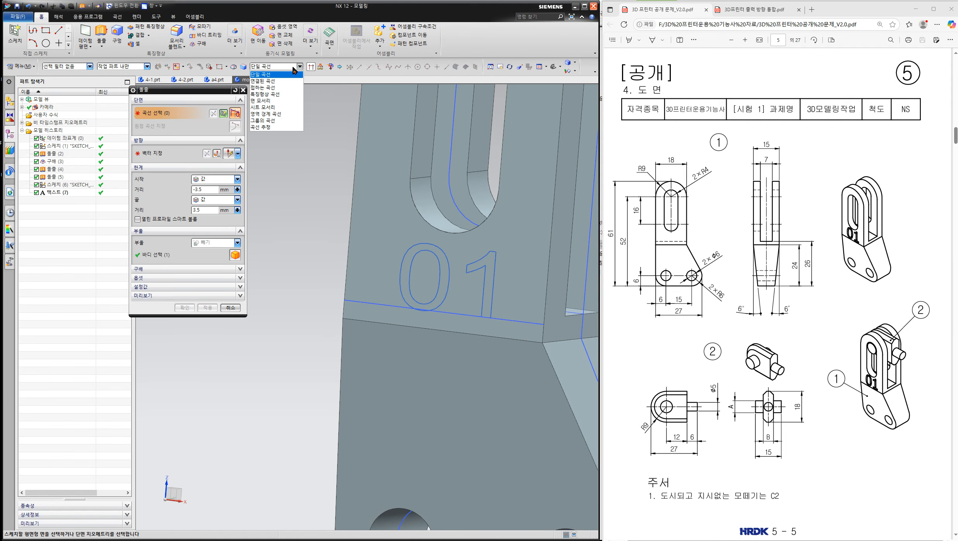
click(280, 117)
scroll(334, 290, down, 3)
click(512, 252)
scroll(570, 331, down, 3)
scroll(541, 337, up, 3)
scroll(438, 358, up, 1)
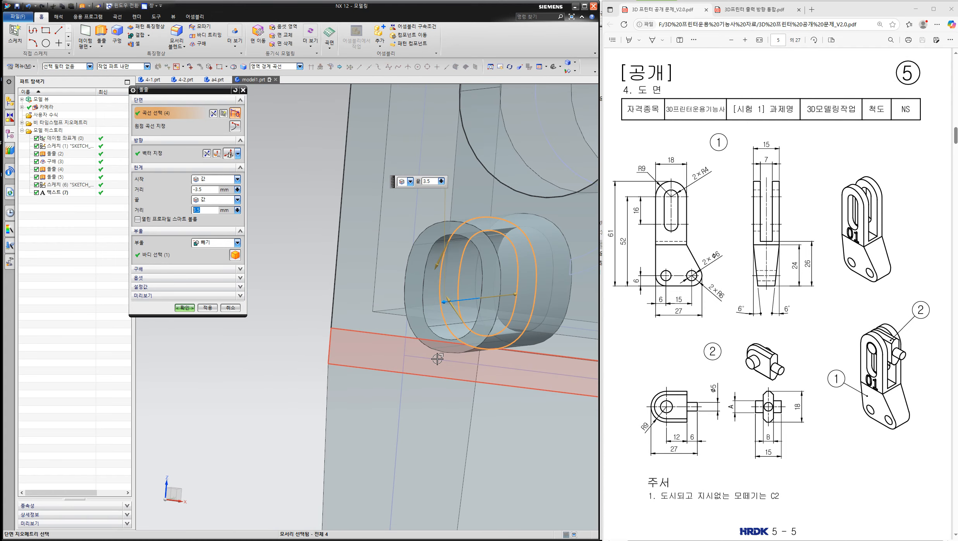
shift+middle_drag(413, 323, 212, 320)
click(421, 273)
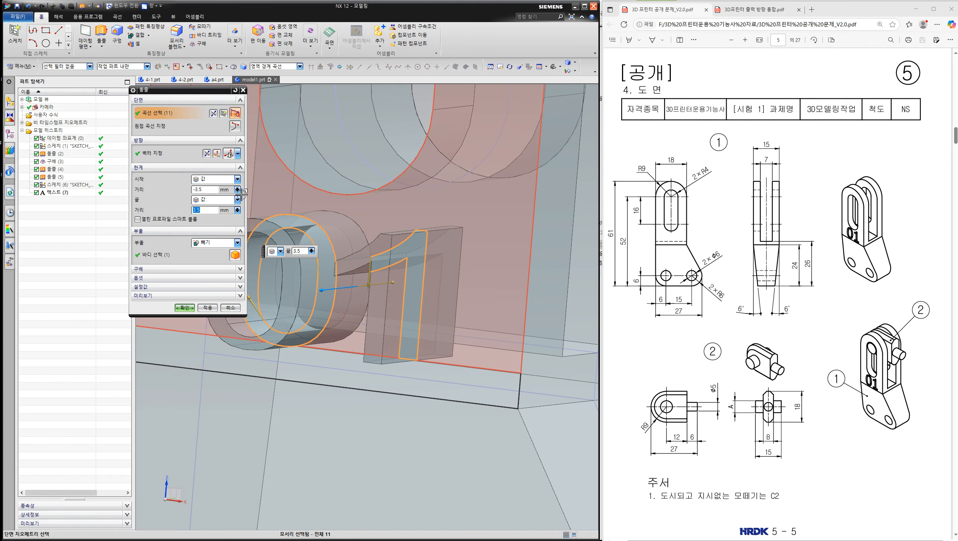
Engrave the number into the front face by extruding it from 0 to -1 mm with Subtract.
drag(208, 190, 147, 200)
text(0)
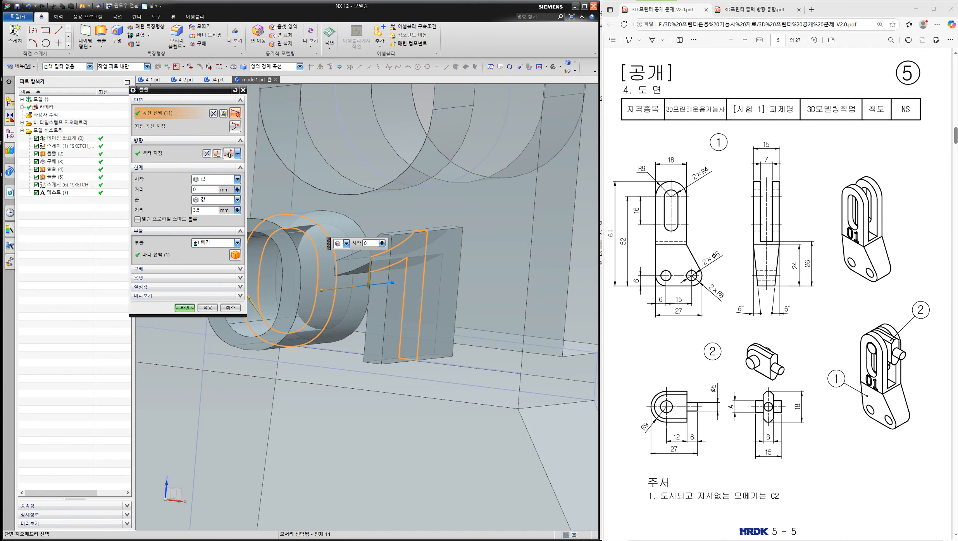
middle_drag(337, 270, 280, 303)
double_click(210, 212)
text(-1)
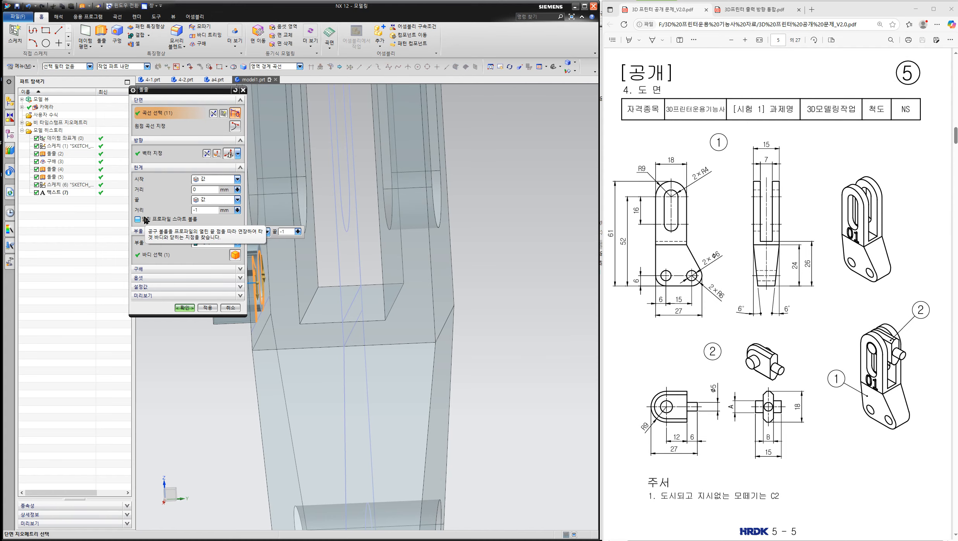
click(181, 308)
middle_drag(236, 357, 292, 352)
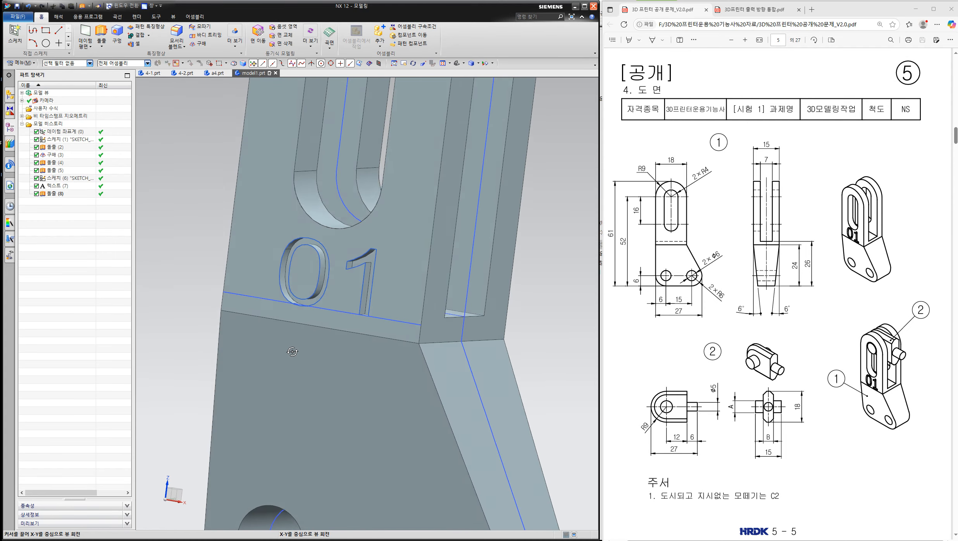
scroll(310, 342, down, 6)
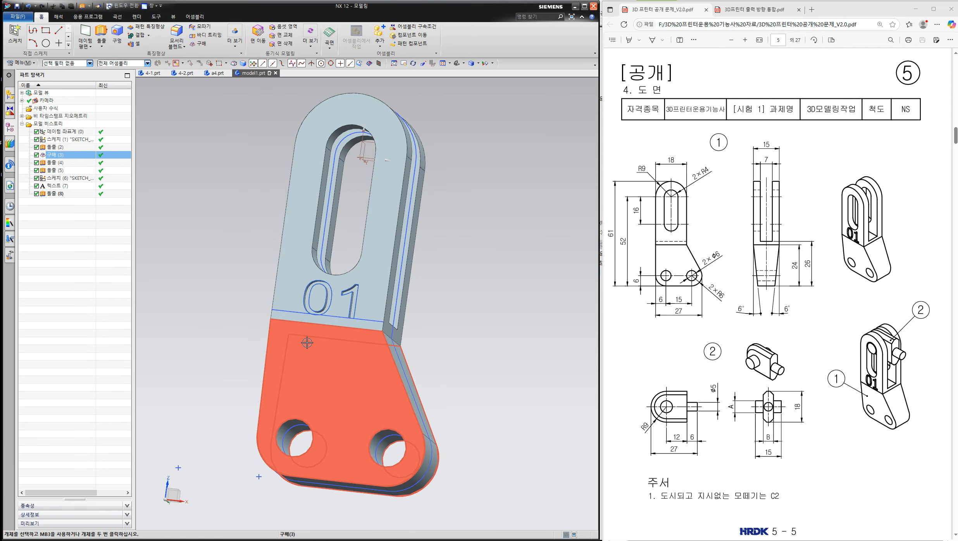
middle_drag(307, 342, 277, 366)
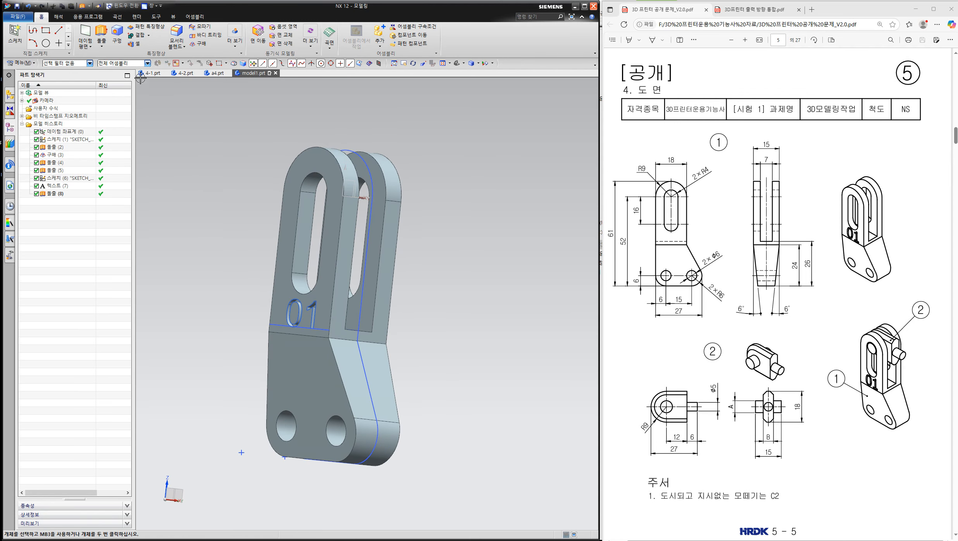
click(141, 37)
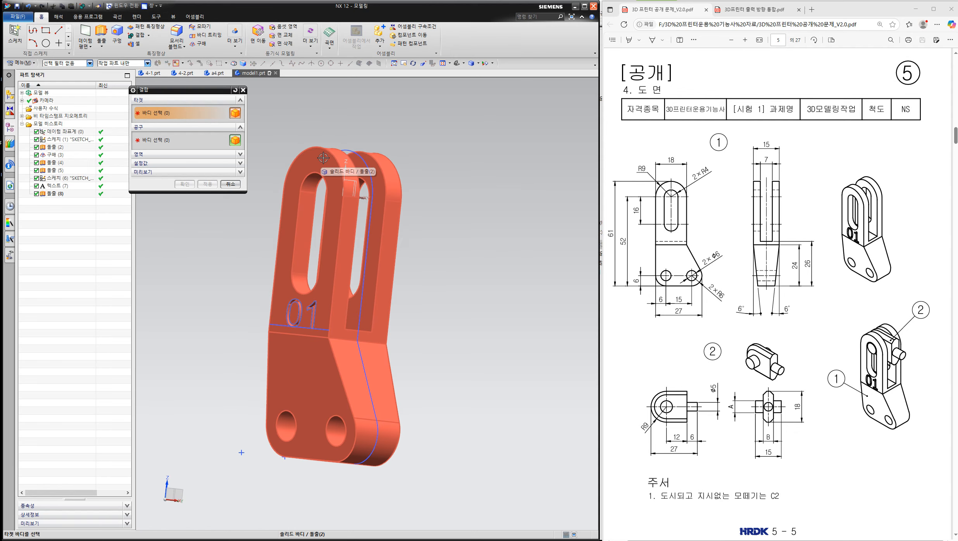
click(230, 183)
mouse_move(223, 190)
middle_down()
mouse_move(225, 202)
mouse_move(272, 205)
mouse_move(224, 186)
middle_up()
Save the finished part on drive F: under the name 5-1.
click(17, 16)
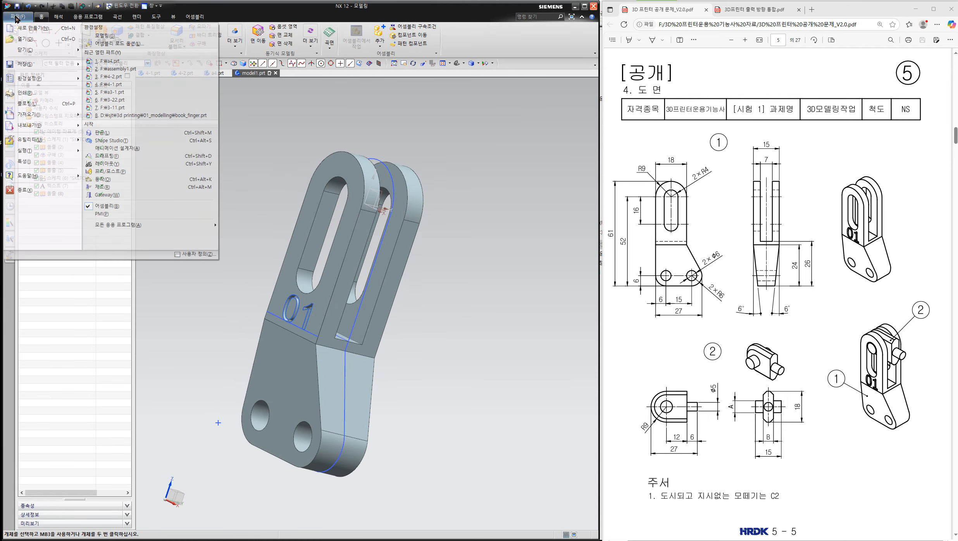
mouse_move(30, 68)
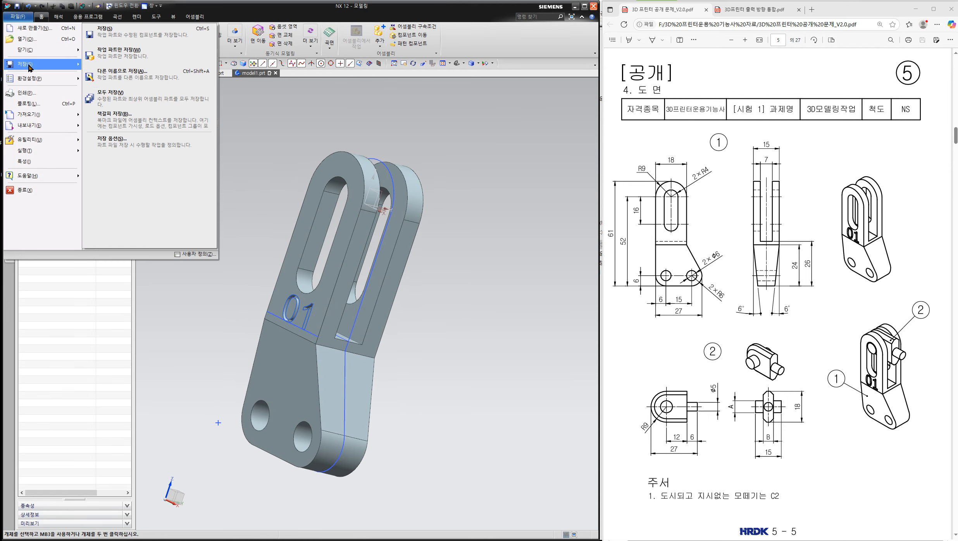
click(117, 72)
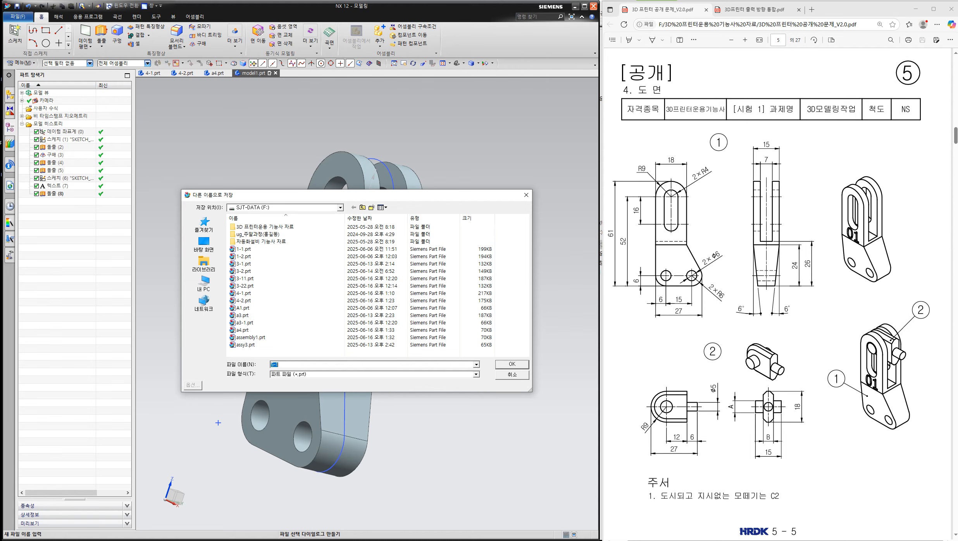
key(Return)
Create a new part from the millimetre Model template and start a sketch on the XZ plane.
click(23, 17)
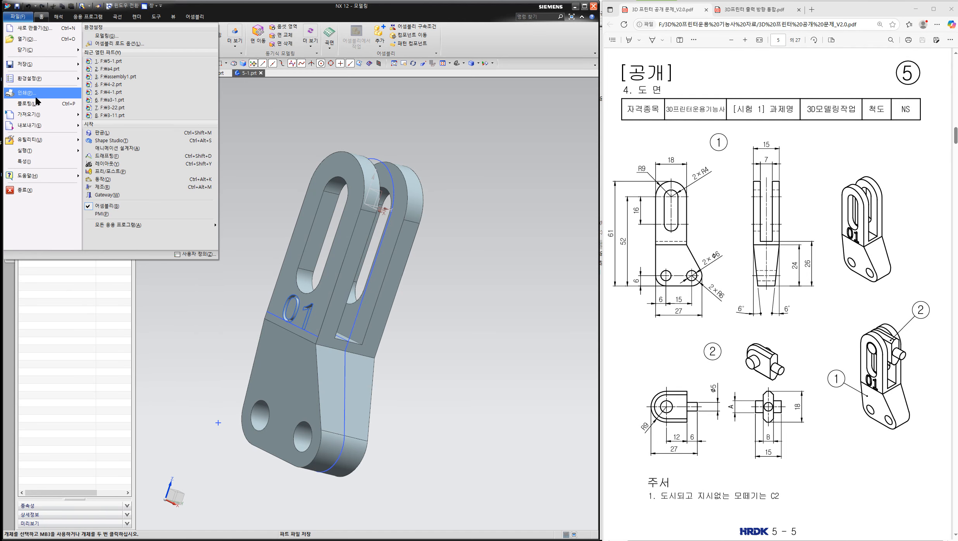
click(33, 30)
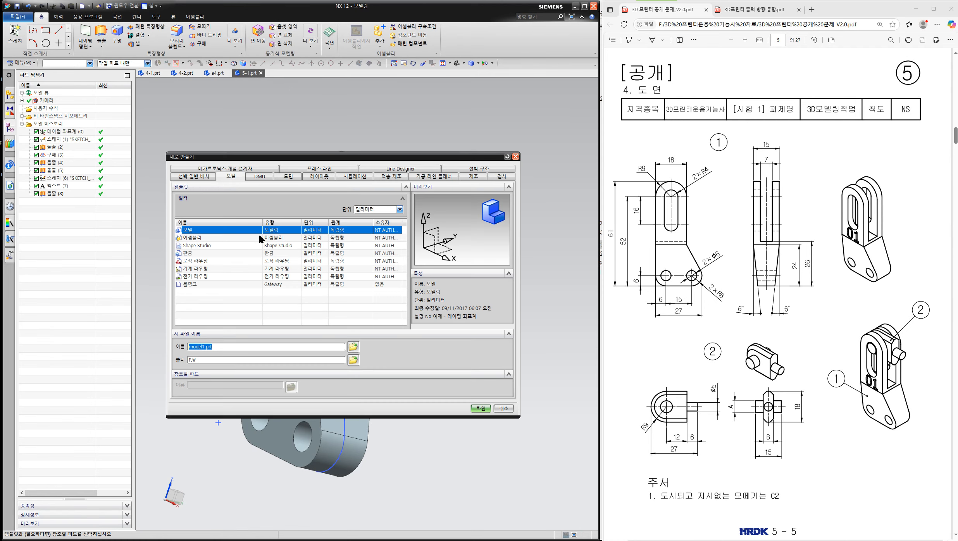
click(481, 408)
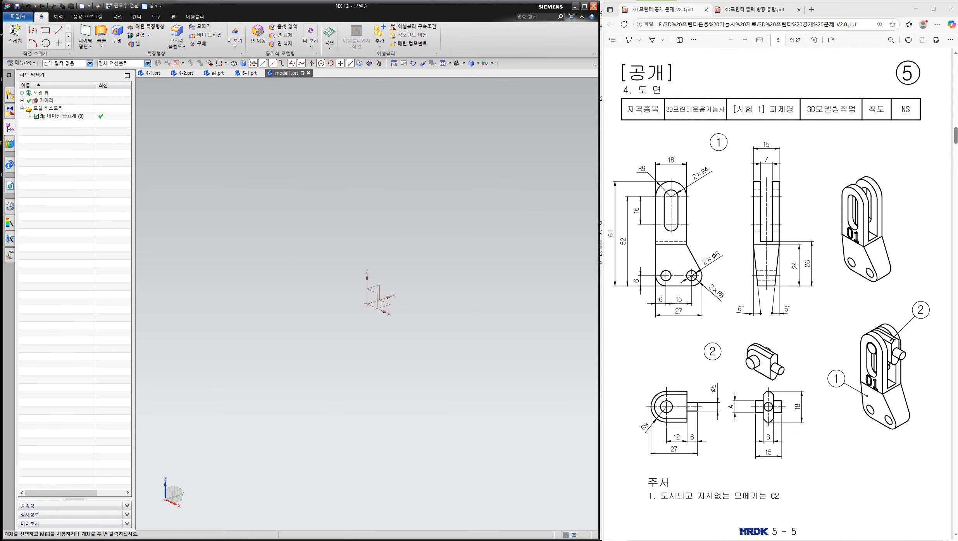
click(15, 34)
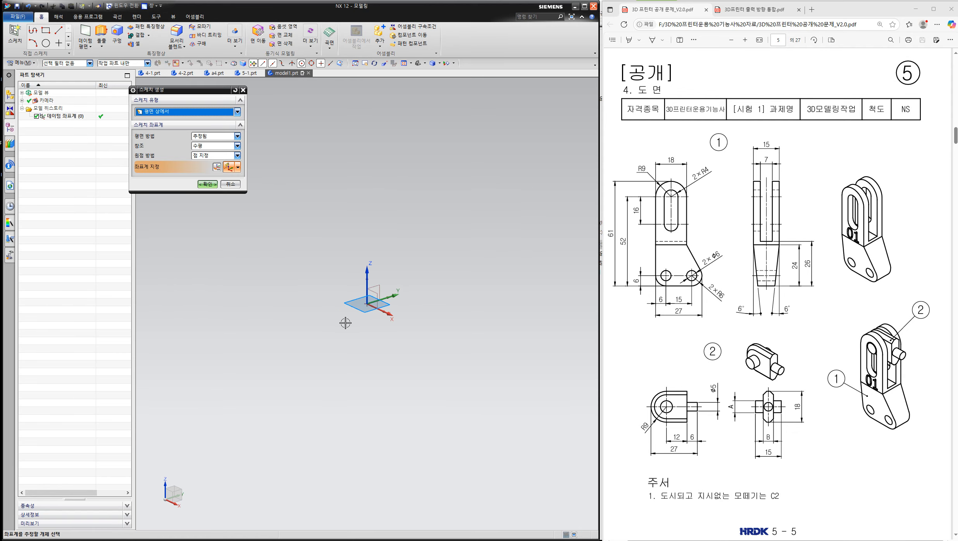
click(375, 294)
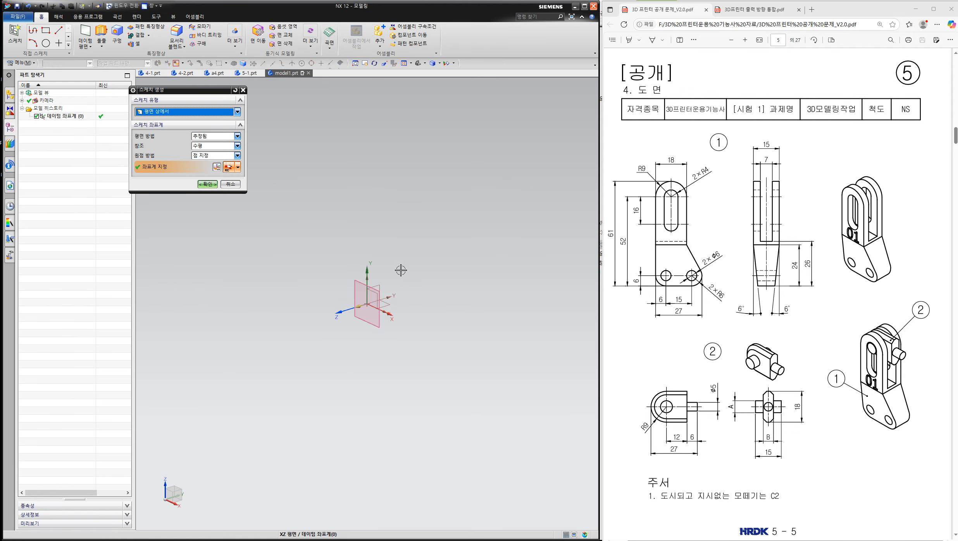
click(207, 185)
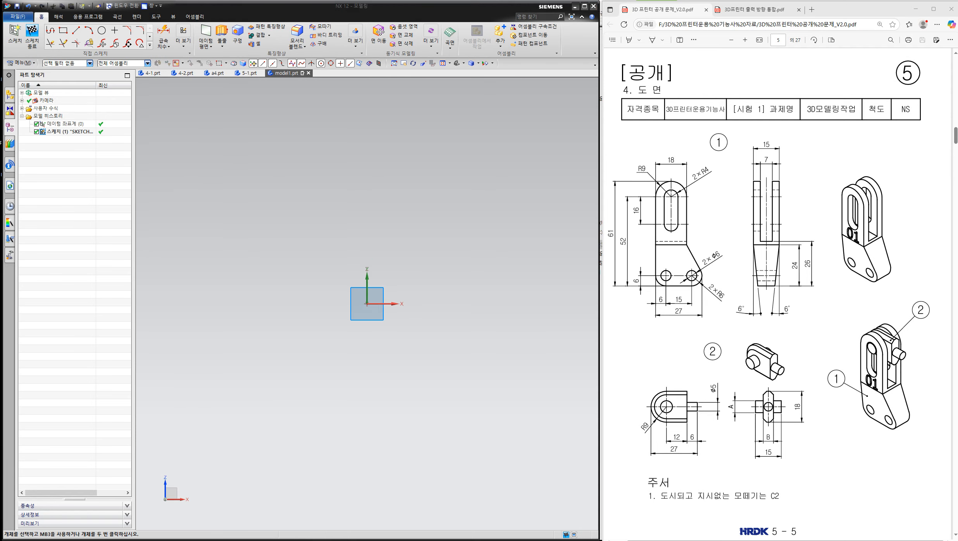
Draw two concentric circles centred on the sketch origin, the inner one about 43 mm in diameter.
drag(621, 370, 730, 461)
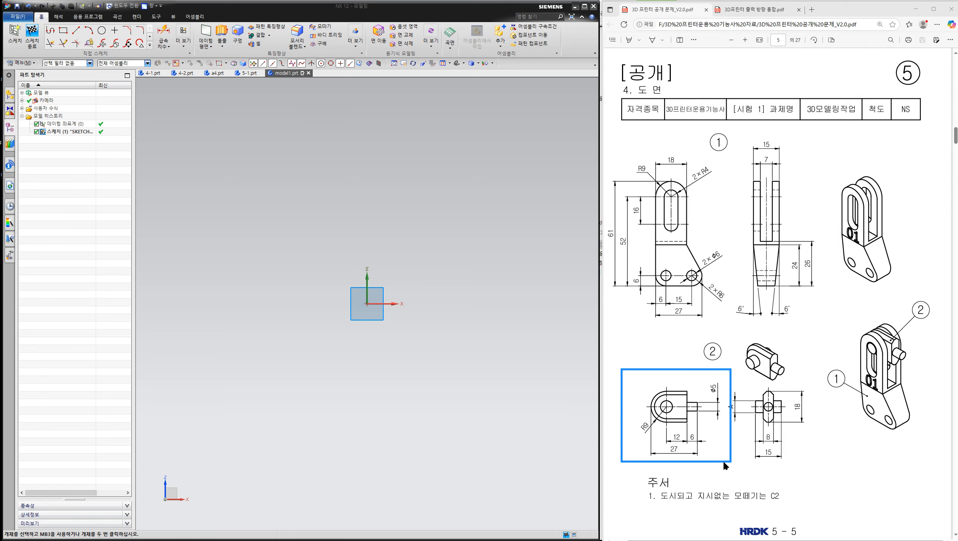
click(957, 163)
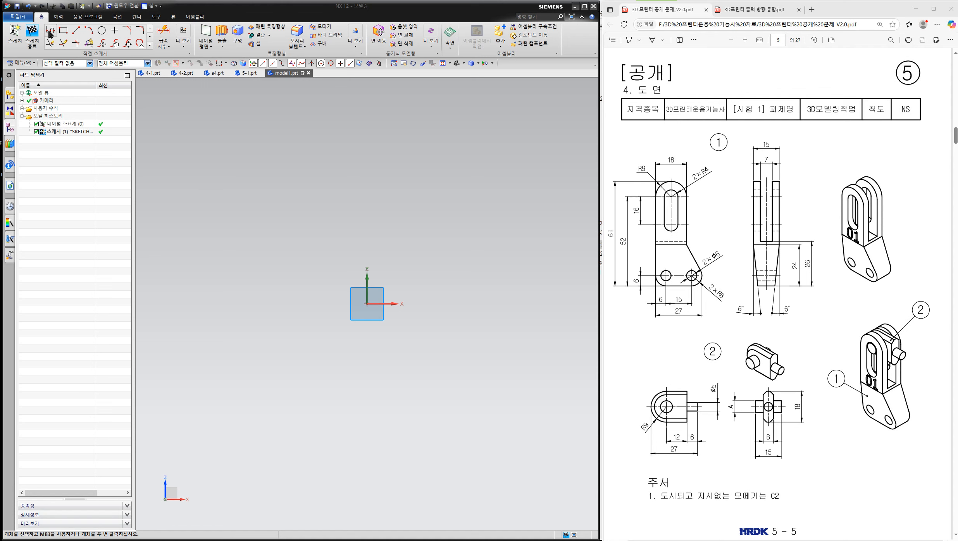
click(102, 31)
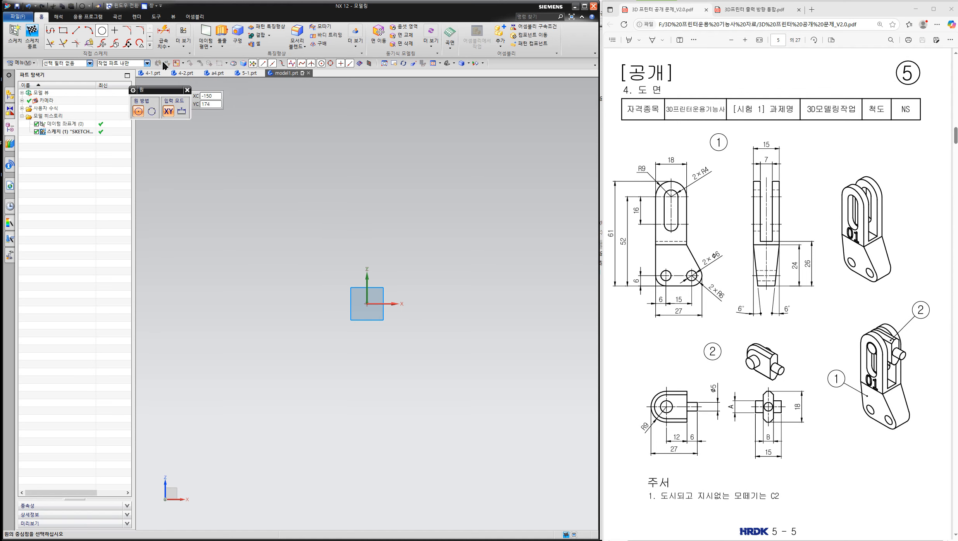
click(366, 305)
click(389, 287)
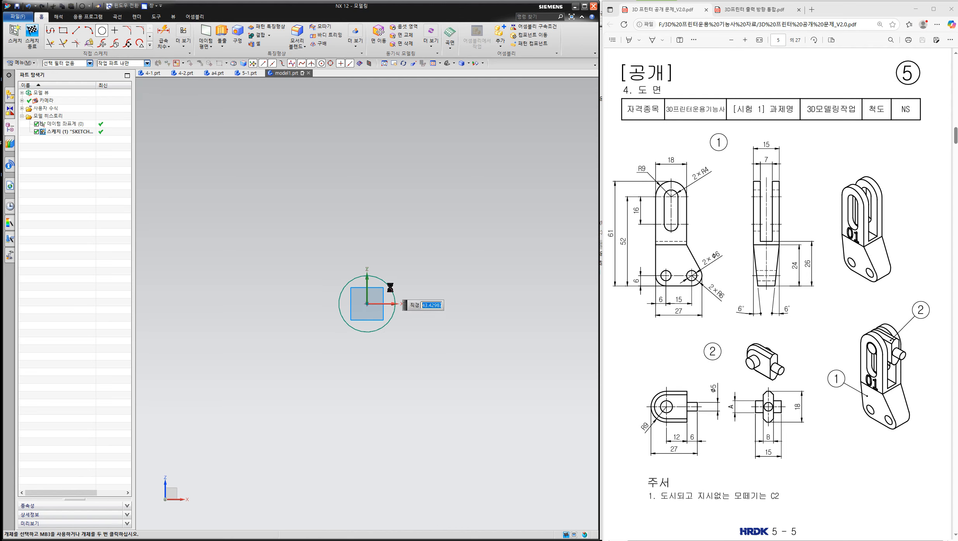
click(367, 304)
click(399, 272)
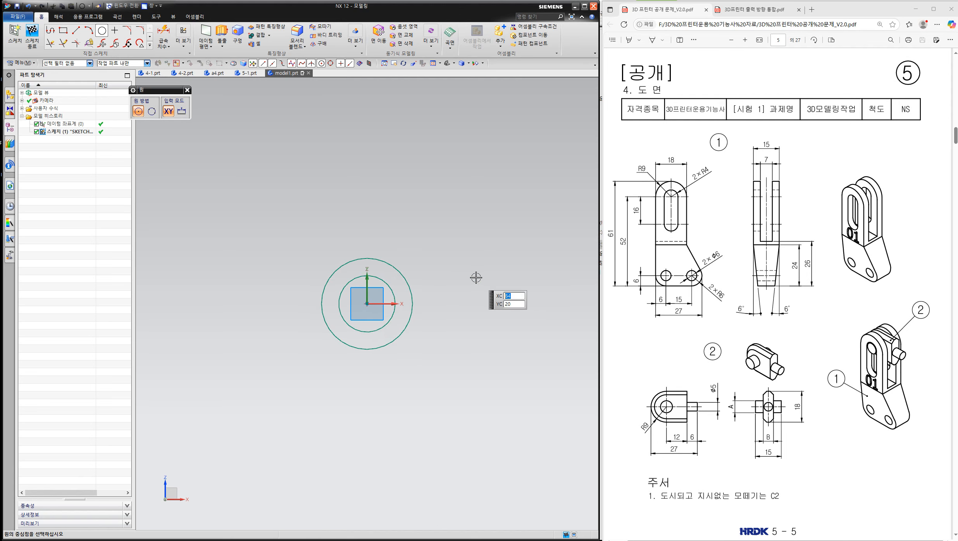
key(Escape)
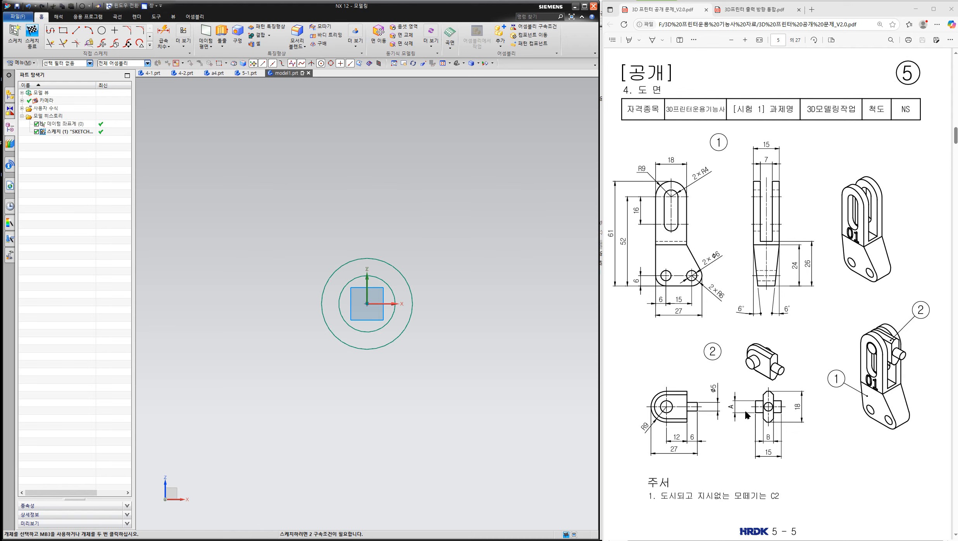
Examine dimension A of part 2 on the drawing against the R4 slot of part 1 to decide the inner circle's diameter.
drag(740, 416, 728, 386)
drag(739, 420, 732, 419)
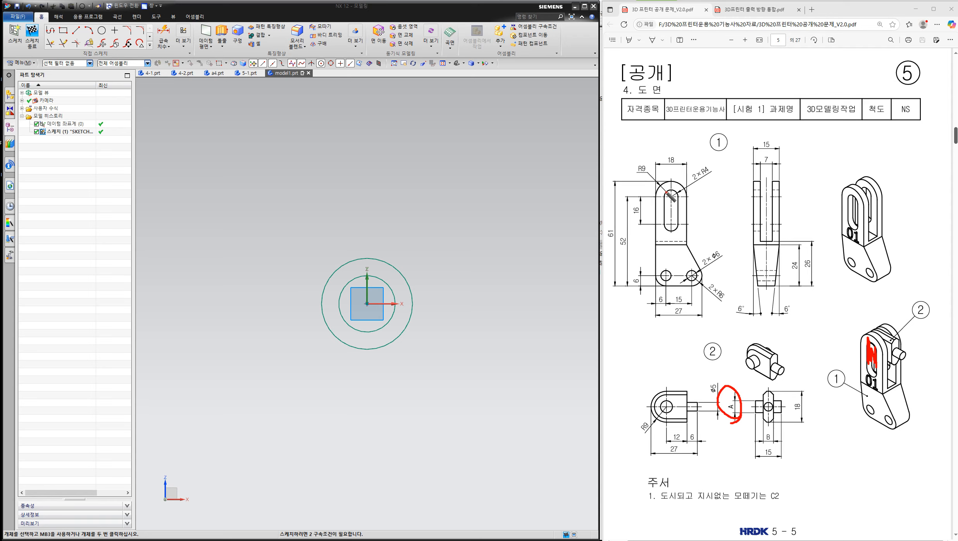
mouse_move(664, 192)
mouse_down()
mouse_move(663, 213)
mouse_move(681, 212)
mouse_up()
mouse_move(699, 163)
mouse_down()
mouse_move(711, 182)
mouse_move(706, 232)
mouse_up()
mouse_move(727, 192)
mouse_down()
mouse_move(734, 213)
mouse_move(719, 204)
mouse_up()
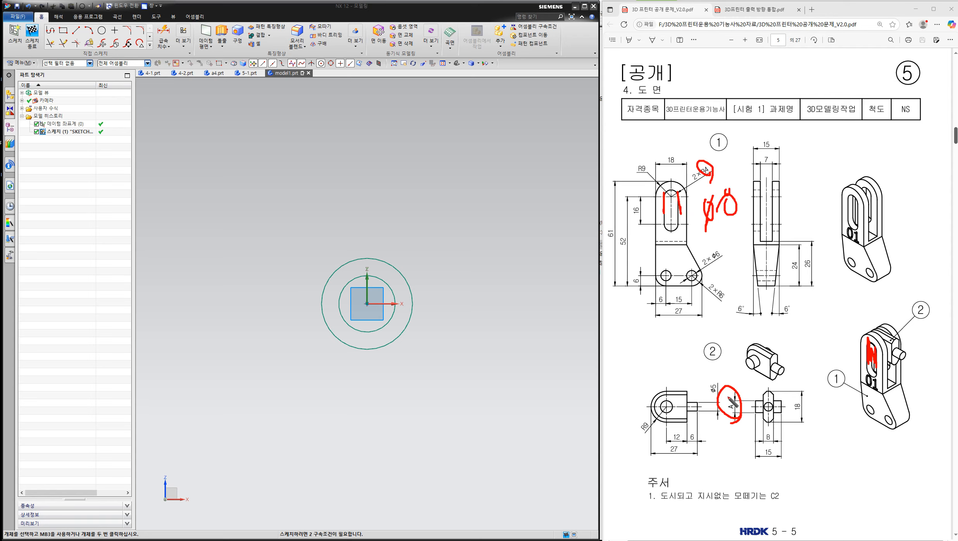
mouse_move(732, 439)
mouse_down()
mouse_move(723, 449)
mouse_move(750, 424)
mouse_move(750, 461)
mouse_up()
drag(389, 285, 445, 245)
drag(388, 289, 417, 277)
mouse_move(424, 221)
mouse_down()
mouse_move(413, 237)
mouse_move(434, 229)
mouse_move(421, 262)
mouse_up()
drag(446, 199, 449, 234)
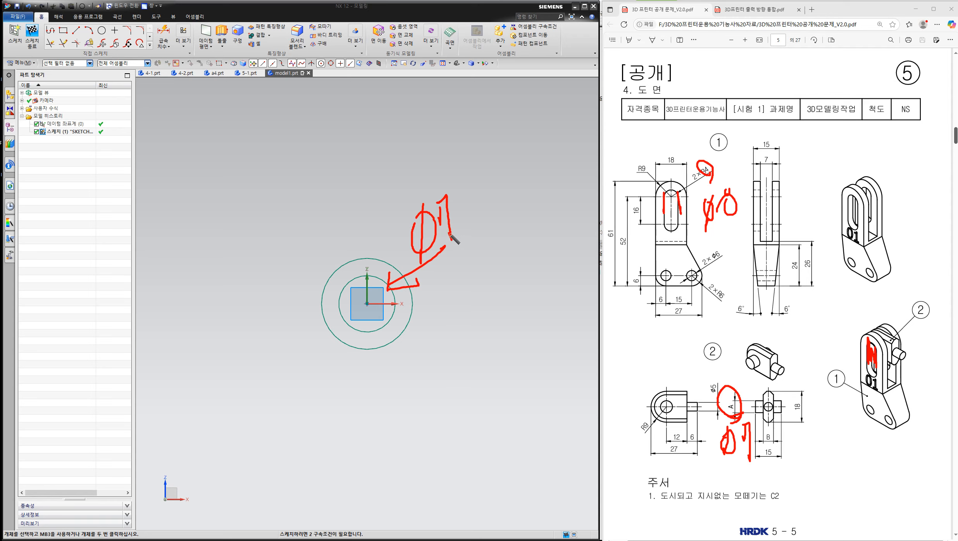
click(946, 164)
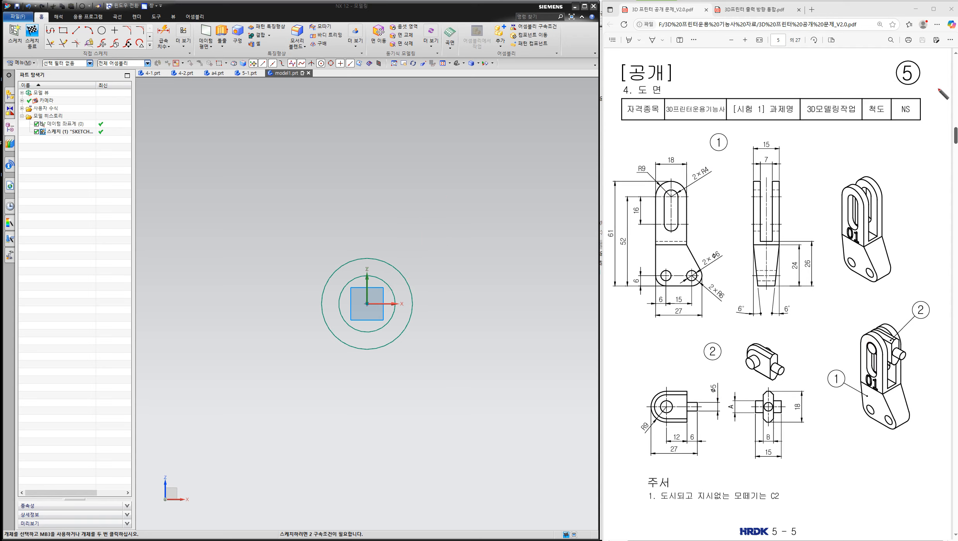
Dimension the inner circle with a diameter of 7 mm.
click(163, 34)
click(387, 286)
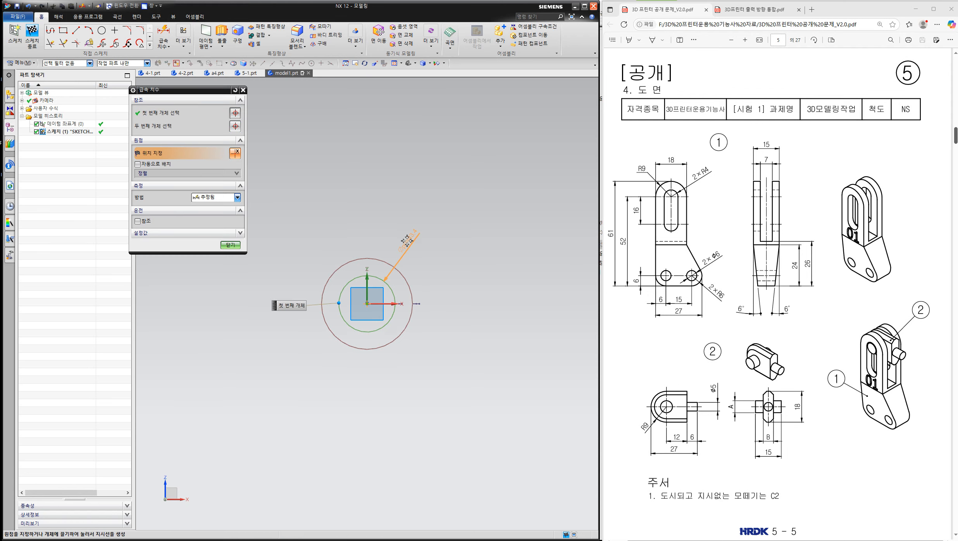
click(426, 241)
text(7)
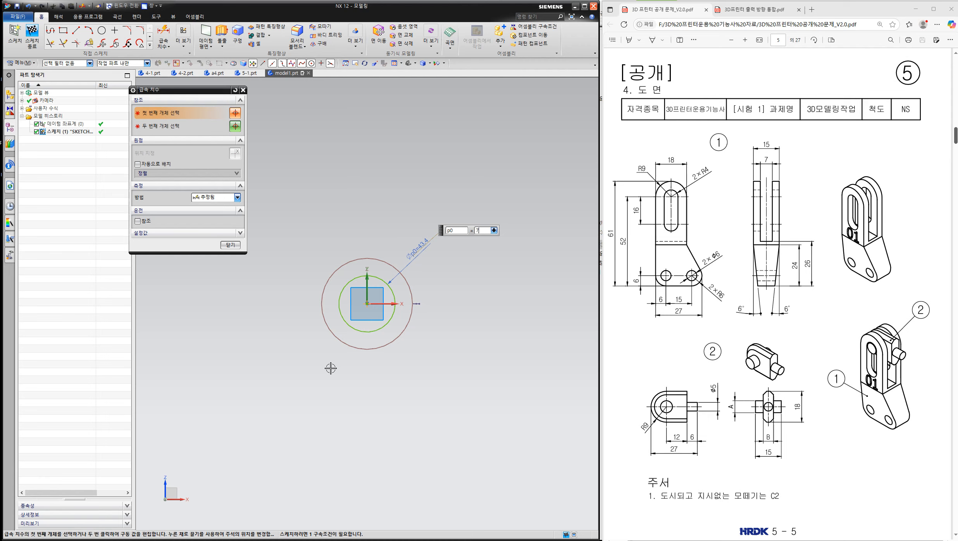
key(Return)
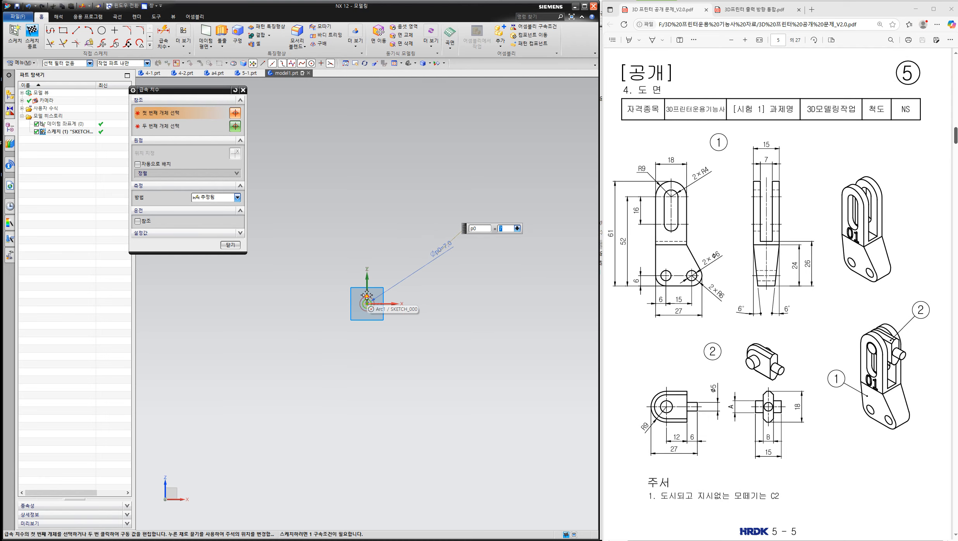
Dimension the outer circle with a diameter of 18 mm.
scroll(370, 332, up, 5)
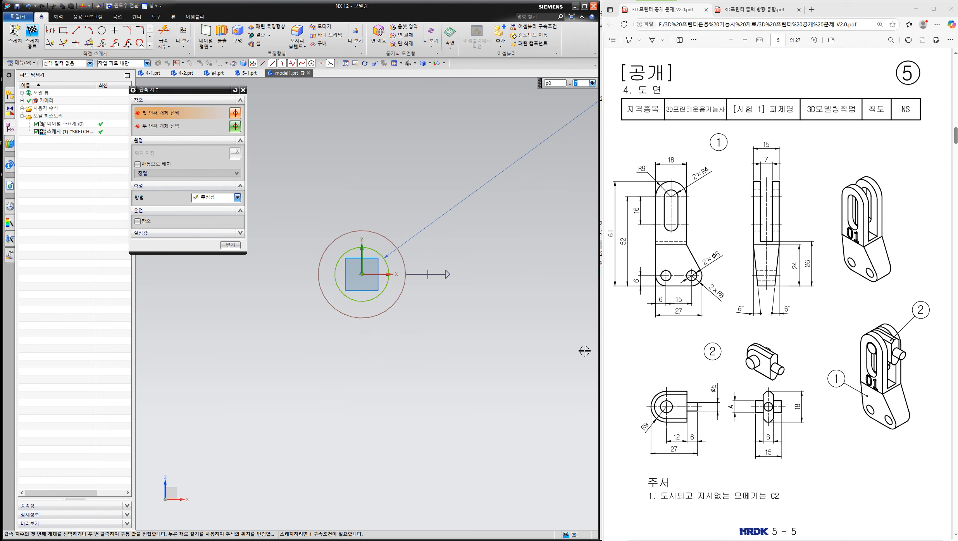
click(393, 305)
click(423, 315)
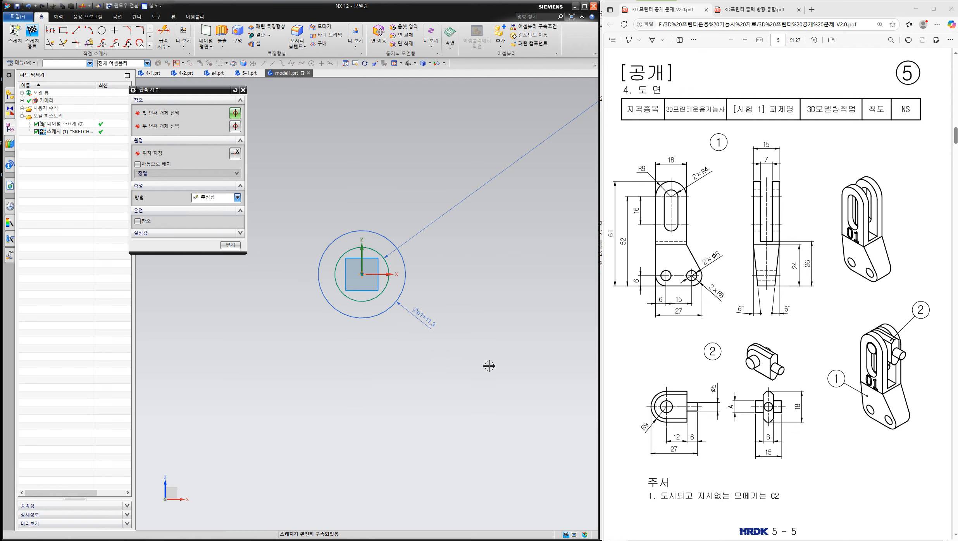
text(1)
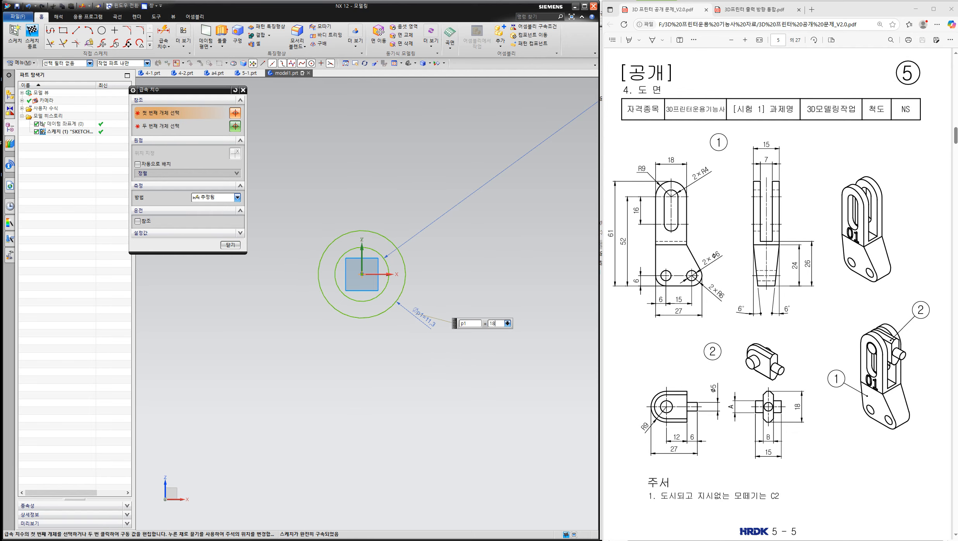
text(8)
key(Return)
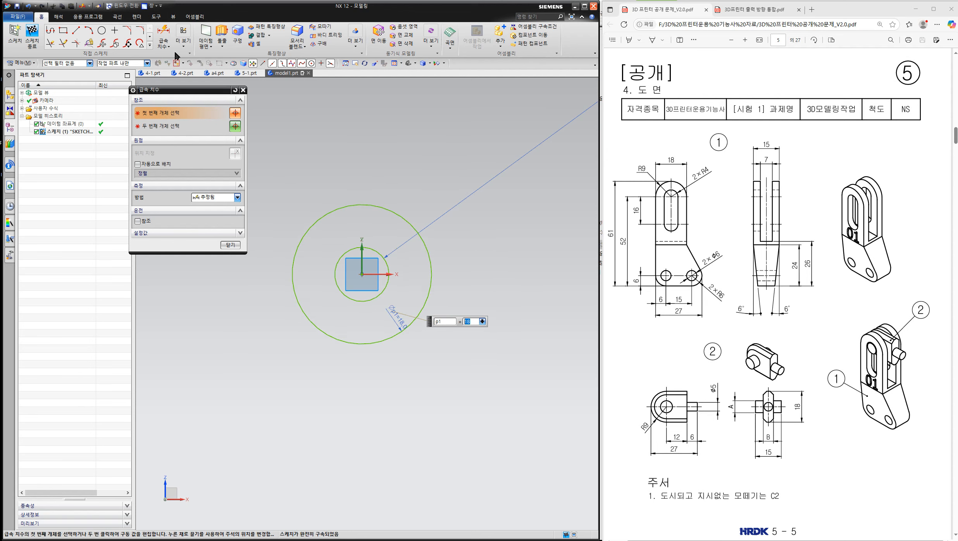
Sketch a three-sided profile about 30 mm wide around the circles, with horizontal upper and lower lines and its left side open.
click(78, 31)
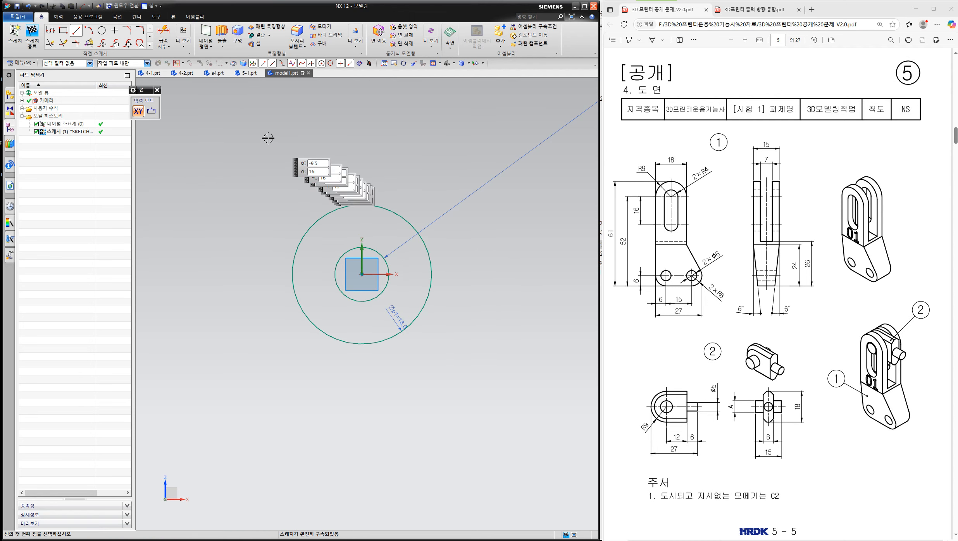
click(51, 30)
click(308, 177)
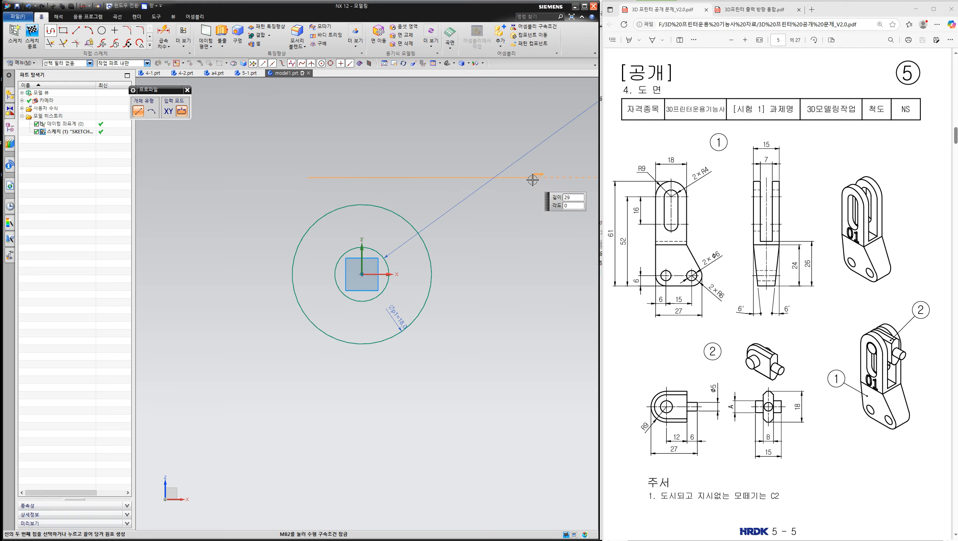
click(540, 178)
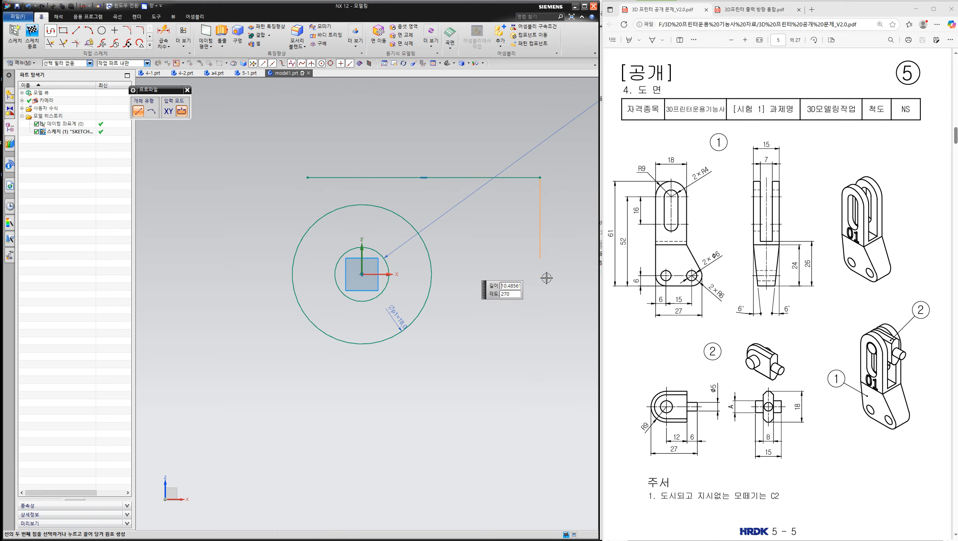
click(540, 417)
click(279, 427)
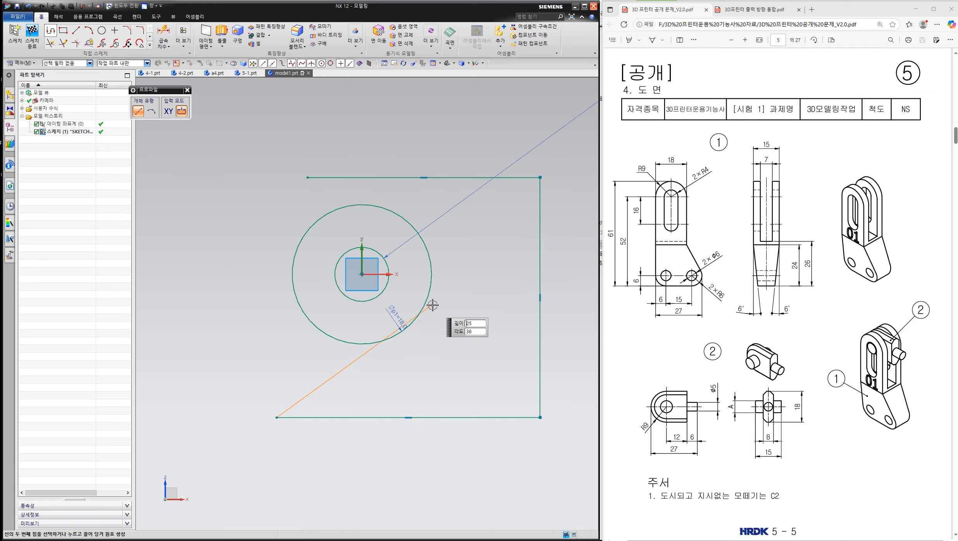
key(Escape)
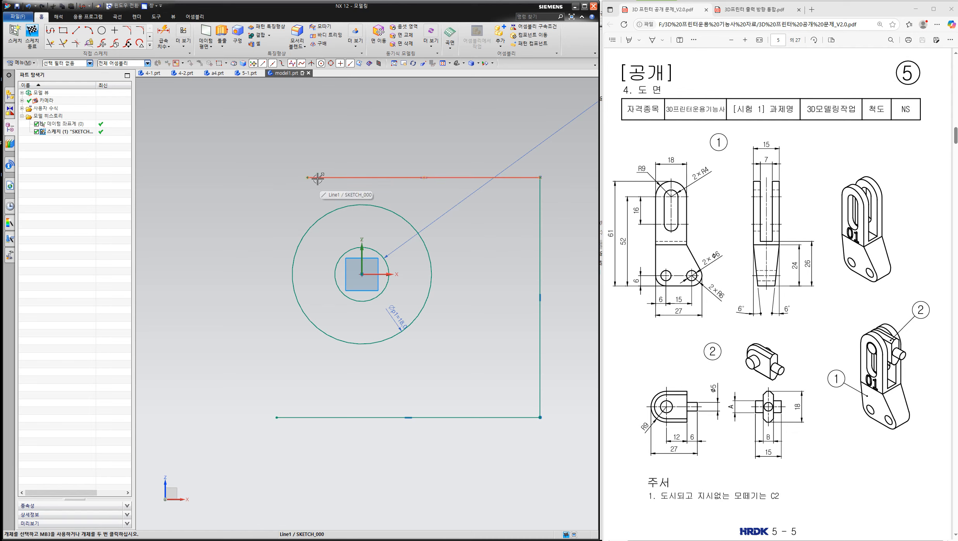
Make the upper and lower horizontal lines tangent to the outer circle.
key(c)
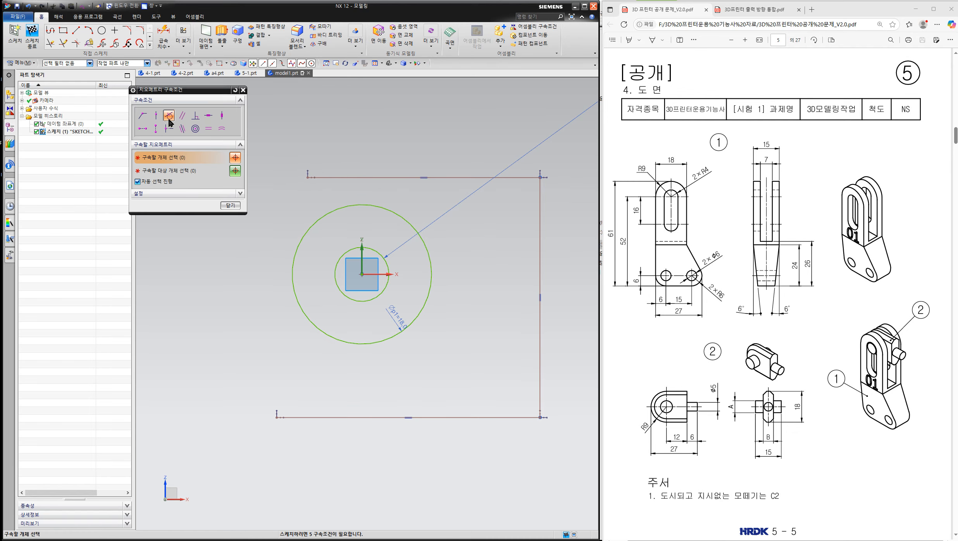
click(169, 117)
click(387, 177)
click(368, 206)
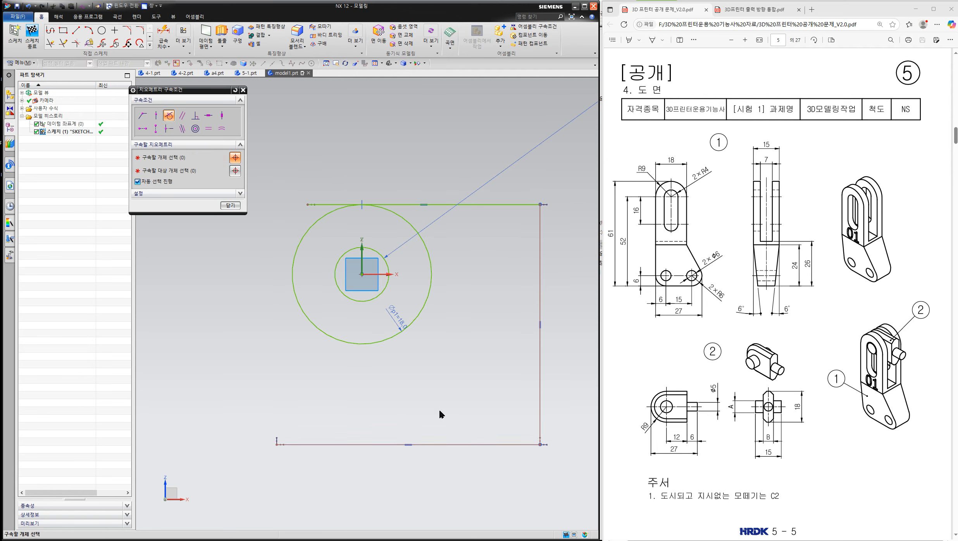
click(422, 445)
click(368, 343)
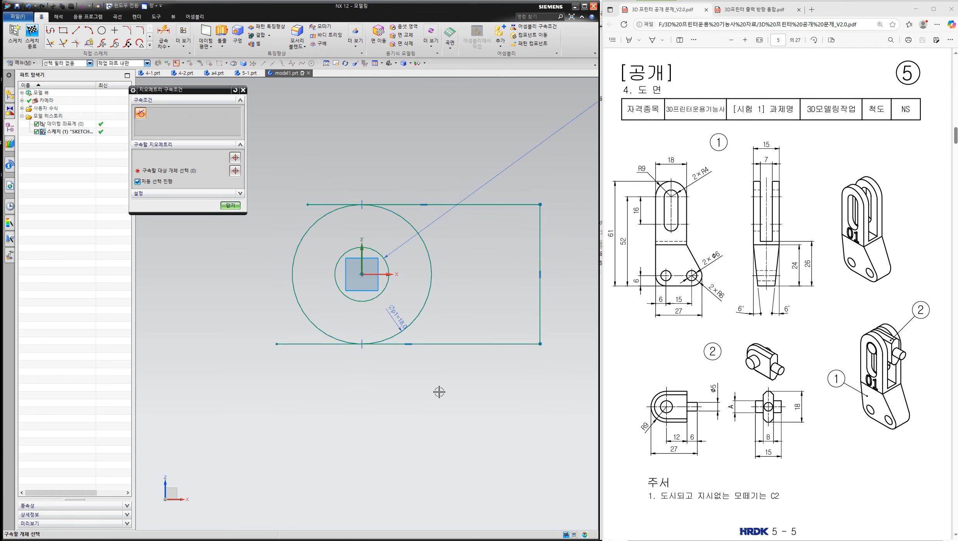
key(Escape)
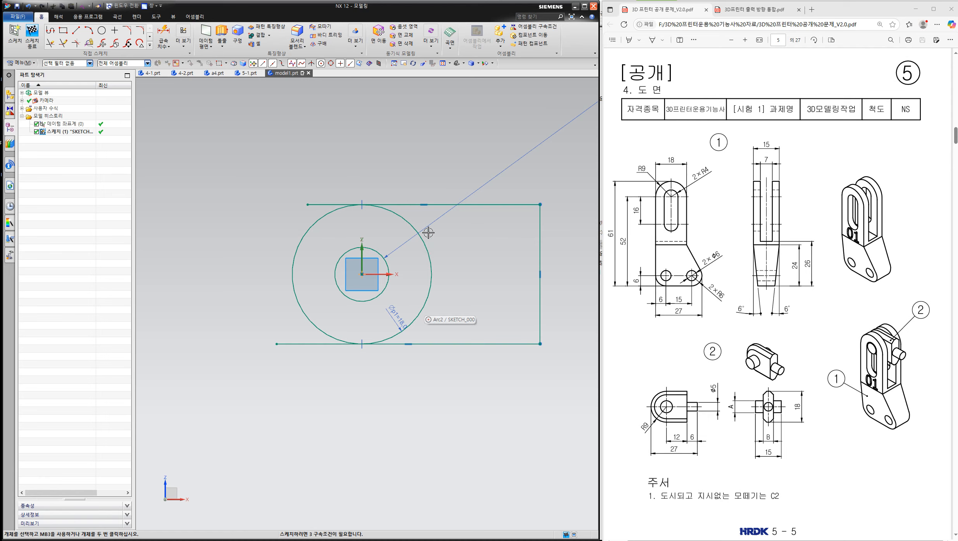
Trim the line ends left of the tangent points and the right half of the outer circle to form a U-shaped outline.
key(t)
click(315, 204)
click(424, 247)
click(300, 345)
key(Escape)
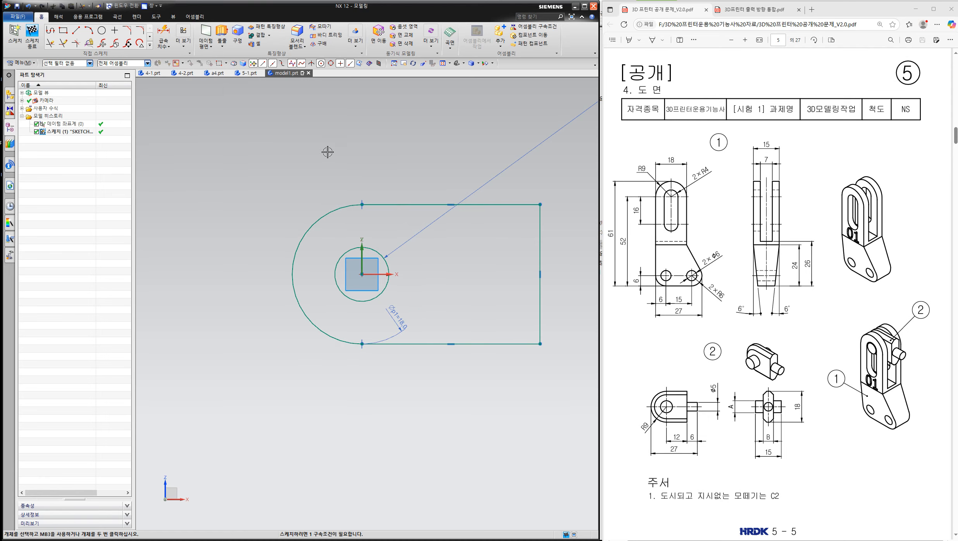
Dimension the horizontal distance from the circle centre to the profile's vertical line as 12 mm.
click(162, 36)
click(388, 286)
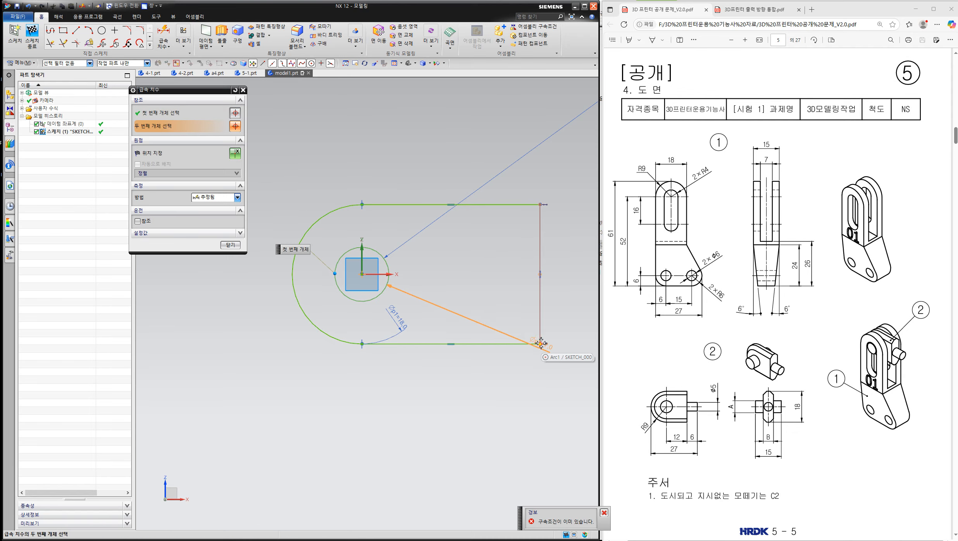
click(540, 344)
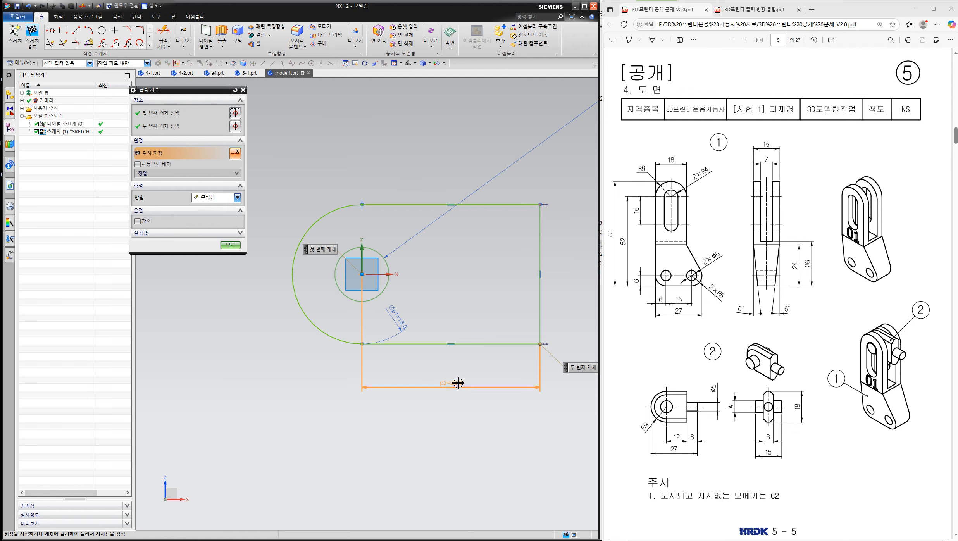
click(460, 383)
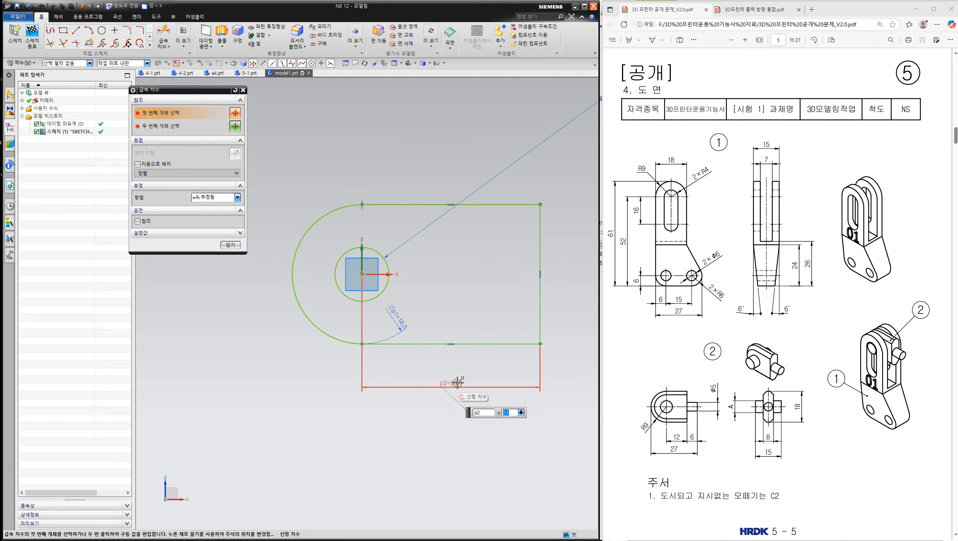
text(12)
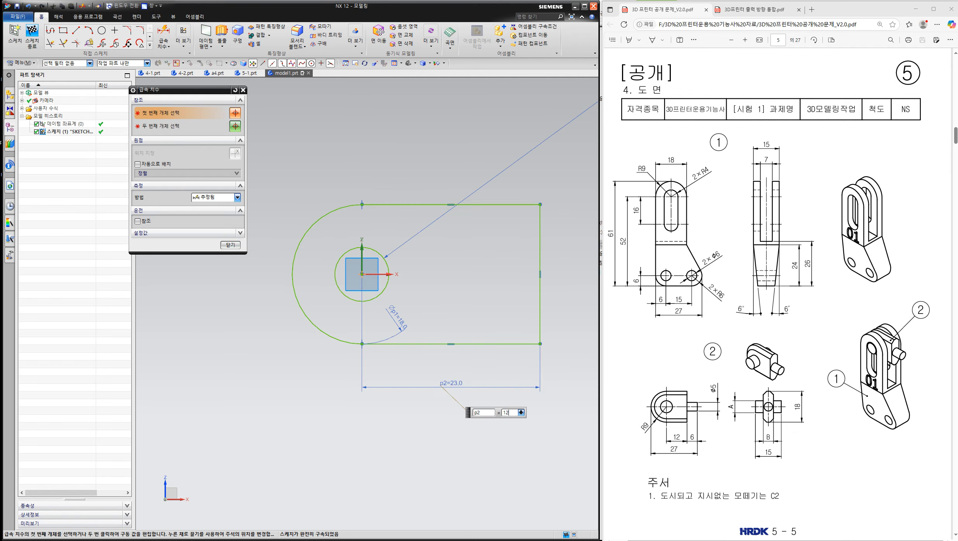
key(Return)
key(Escape)
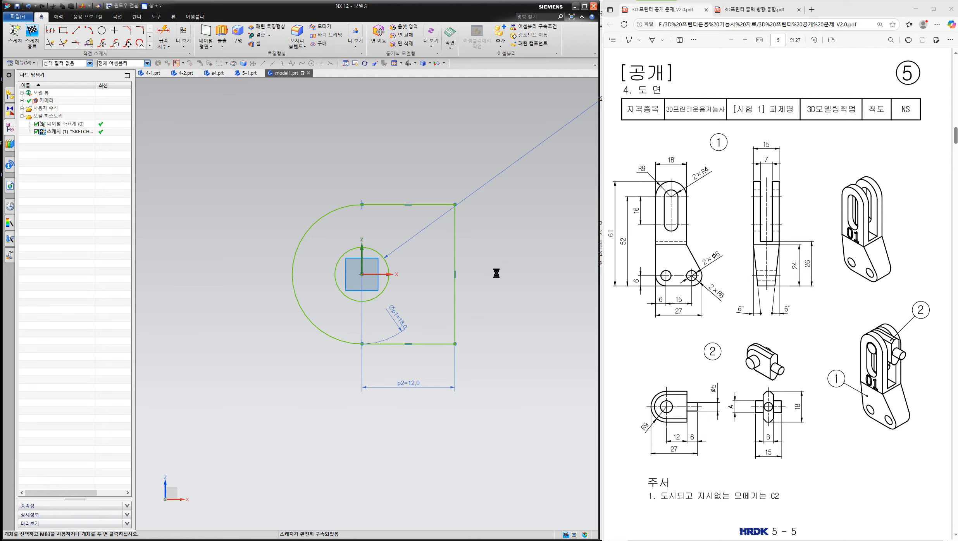
Draw a horizontal line about 20.5 mm long from the circle centre past the vertical edge and trim the portion inside the profile.
key(l)
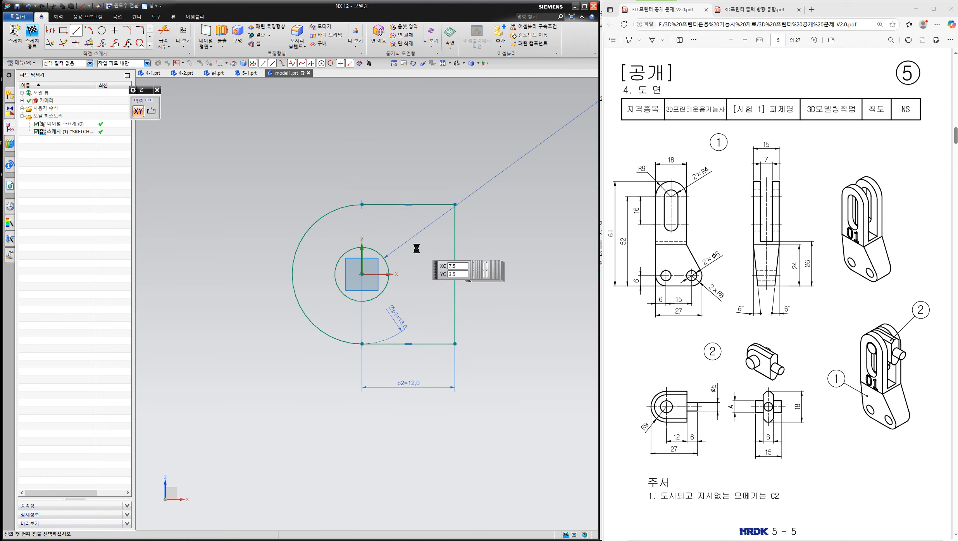
click(361, 274)
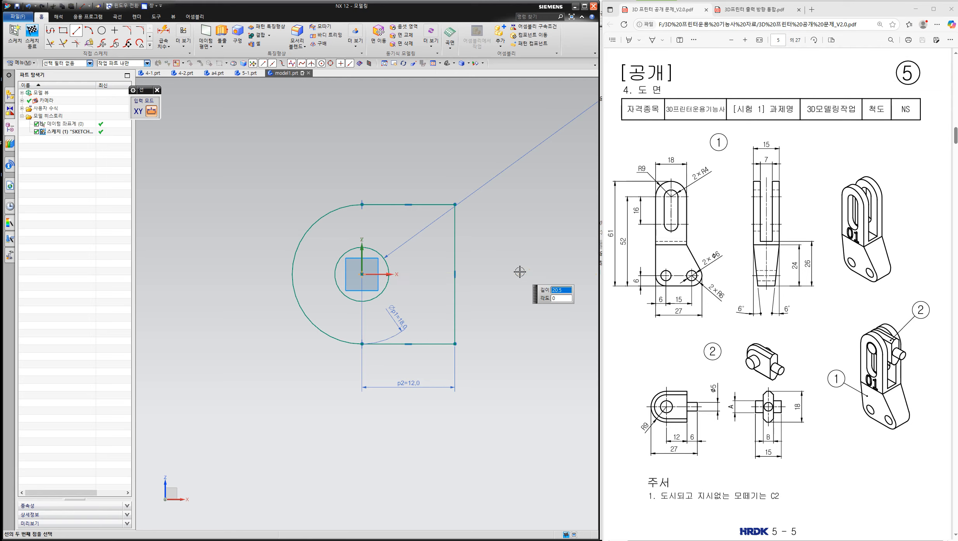
click(520, 274)
key(Escape)
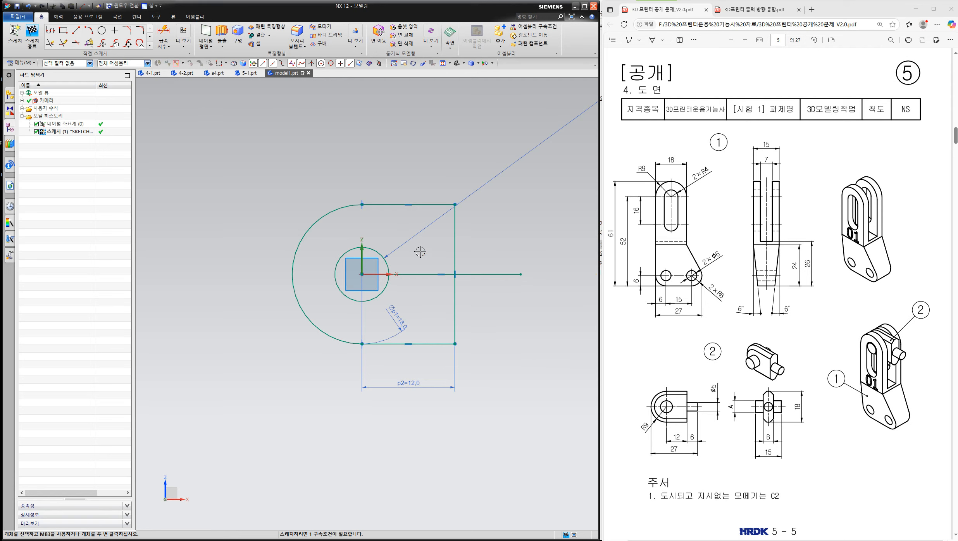
key(t)
click(422, 274)
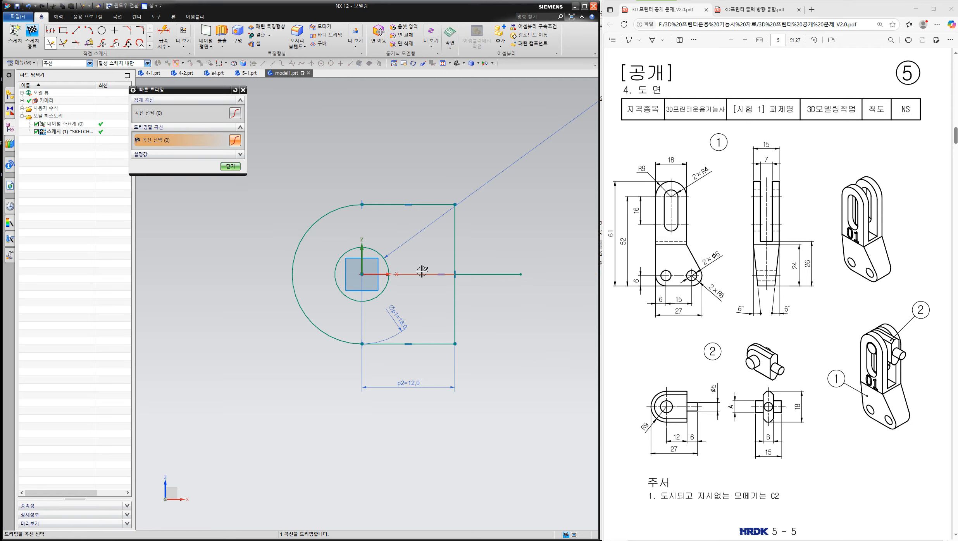
key(Escape)
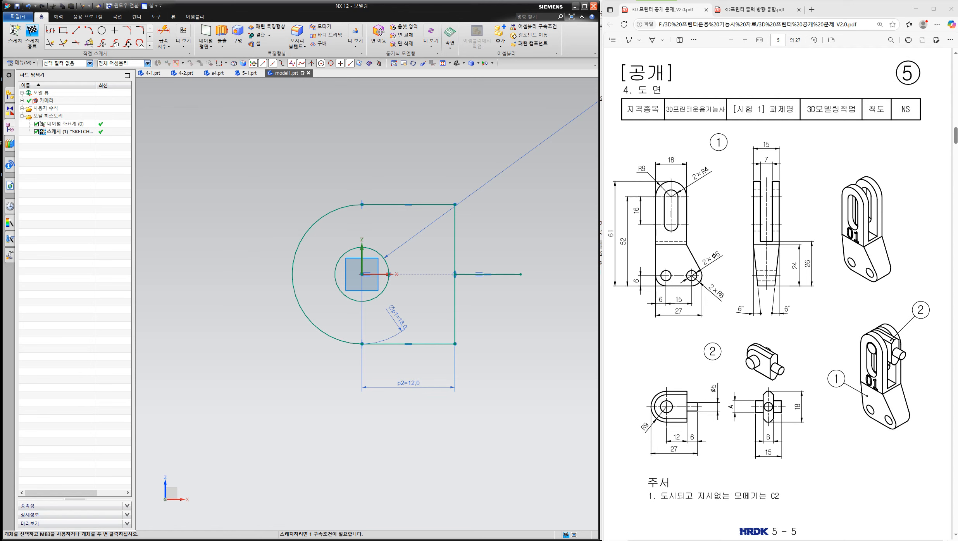
key(ctrl+2)
mouse_move(782, 360)
mouse_down()
mouse_move(768, 372)
mouse_move(782, 358)
mouse_move(776, 377)
mouse_up()
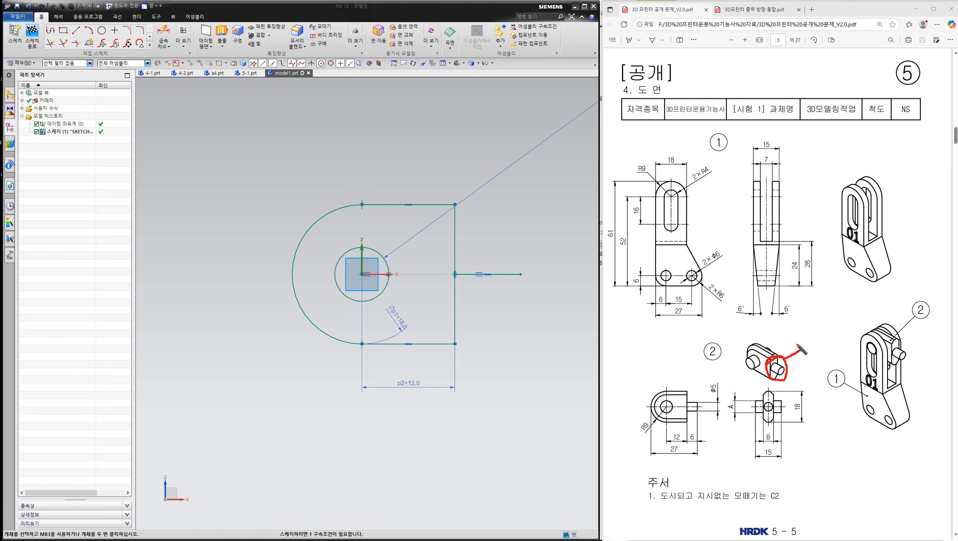
drag(801, 345, 799, 356)
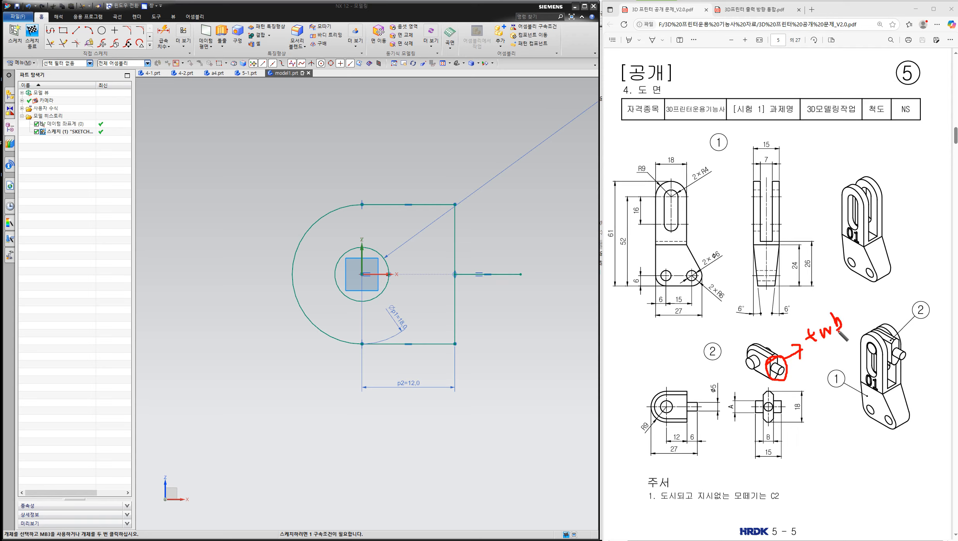
drag(792, 362, 872, 328)
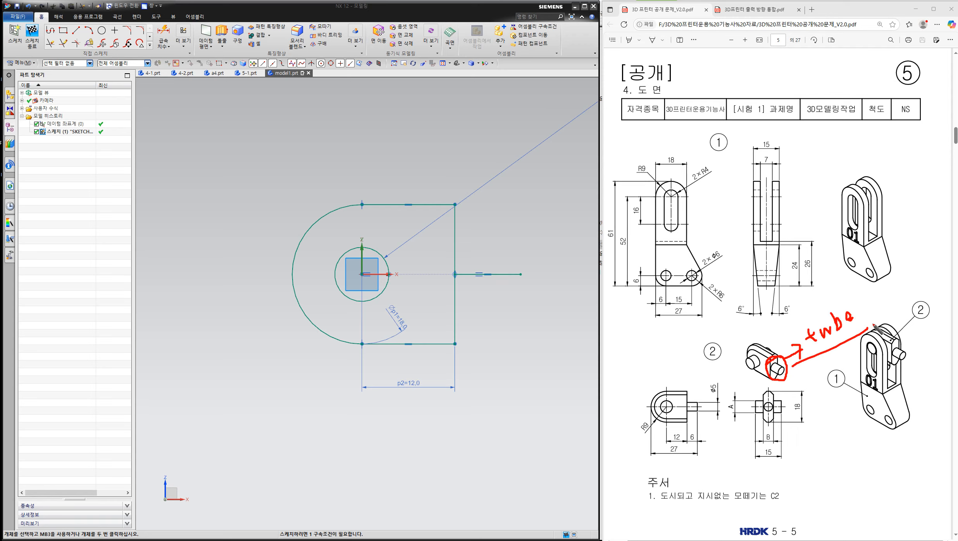
click(948, 164)
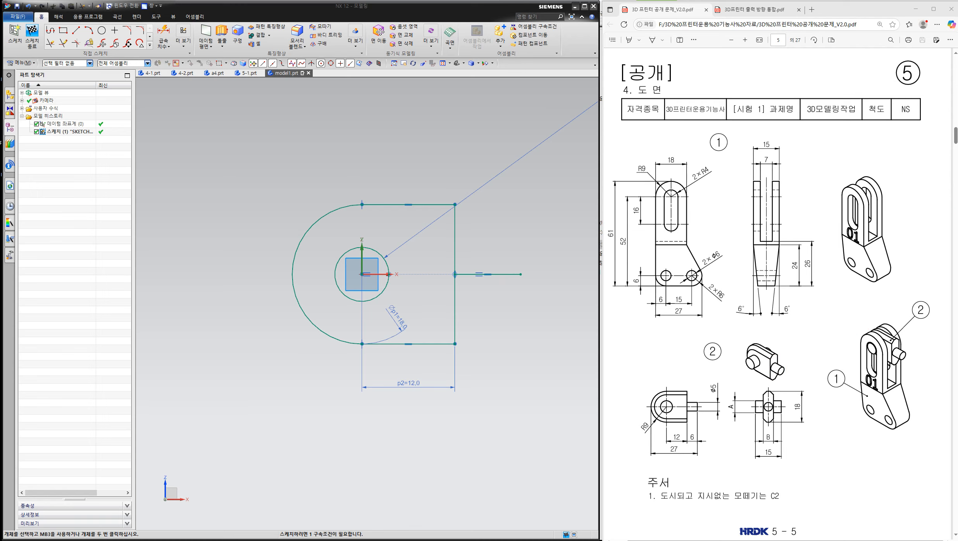
Dimension the projecting line's end at 6 mm from the profile's vertical edge and finish the sketch.
click(164, 36)
click(455, 350)
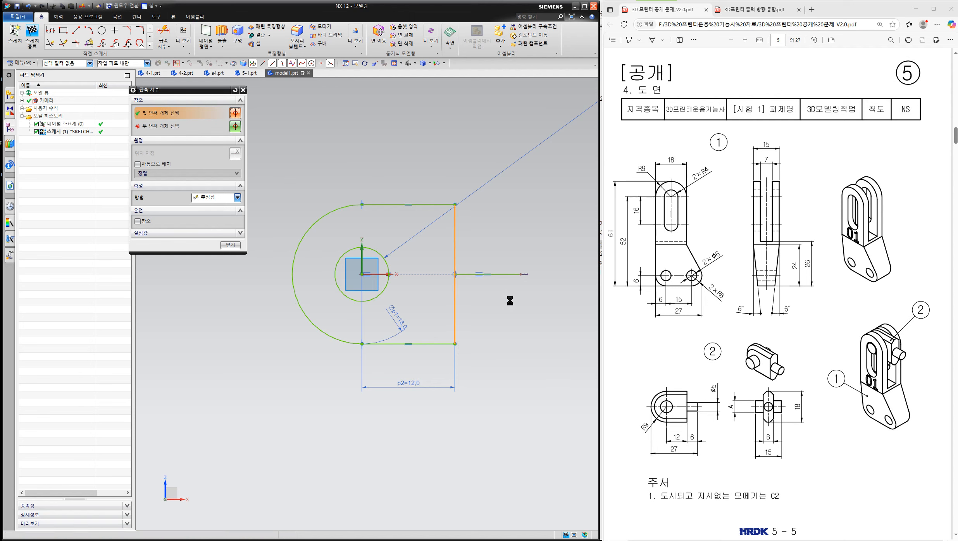
click(520, 274)
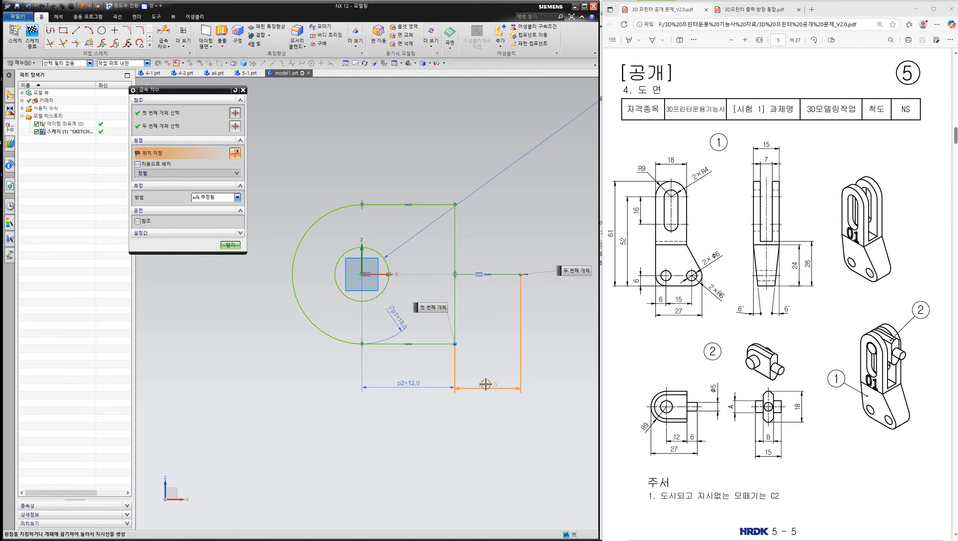
click(489, 385)
text(6)
key(Return)
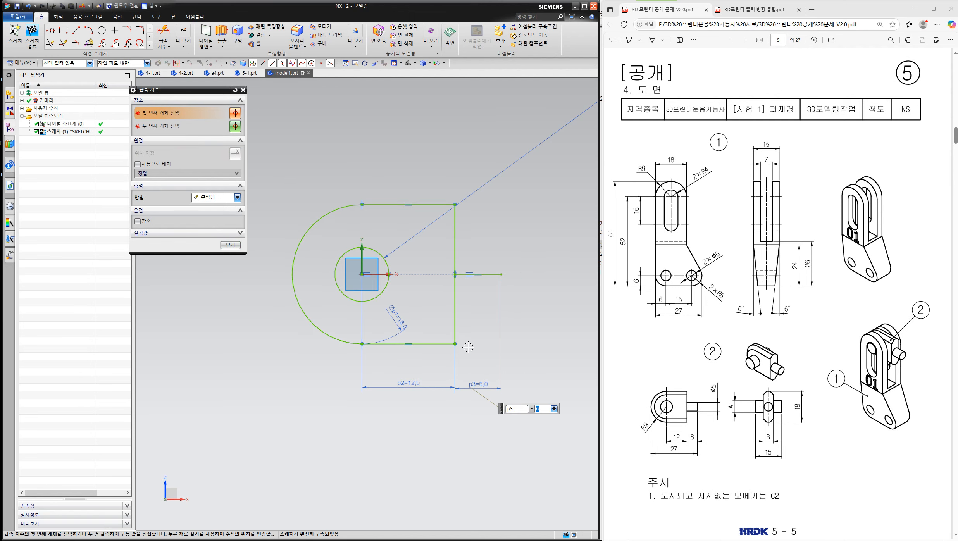
click(230, 245)
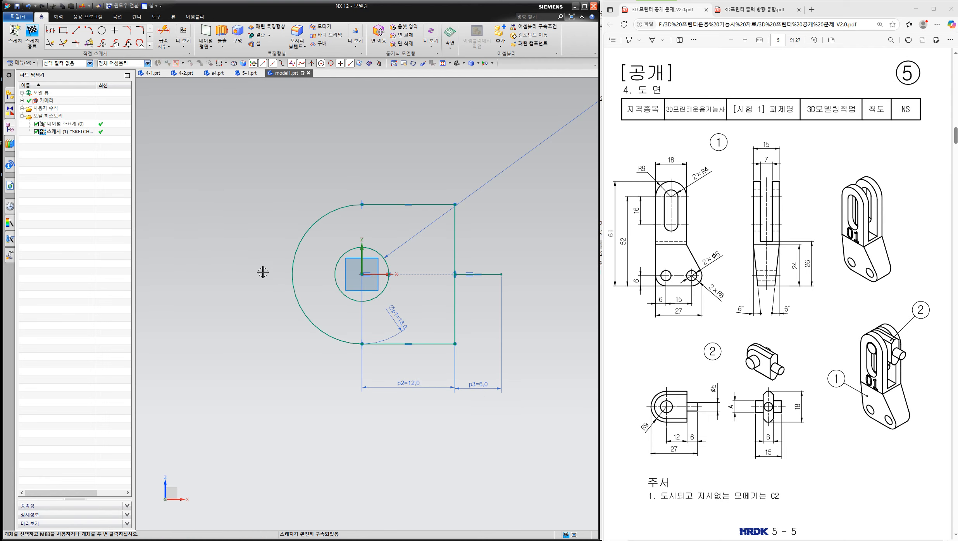
click(32, 35)
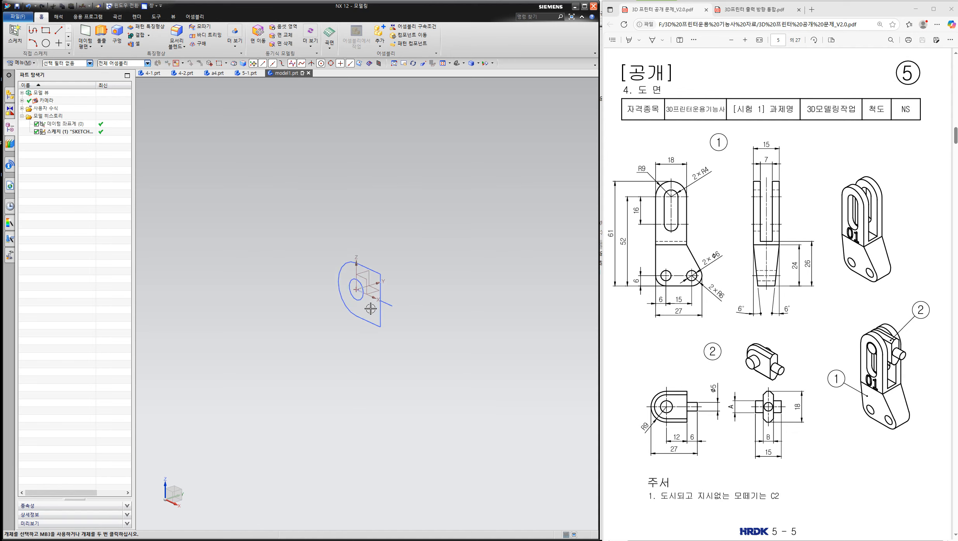
Extrude the inner circle from -7.5 mm to 7.5 mm as a separate body with the Boolean set to none.
click(101, 33)
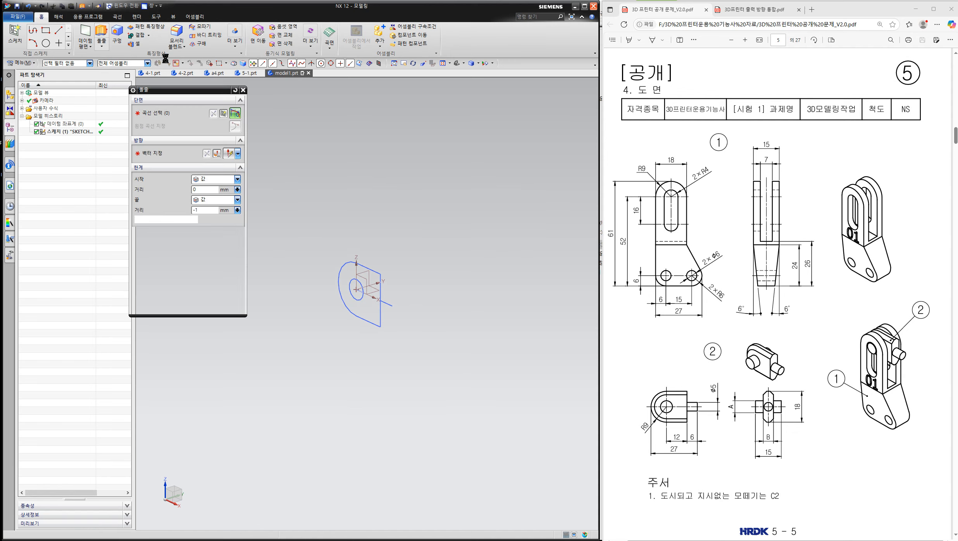
click(357, 293)
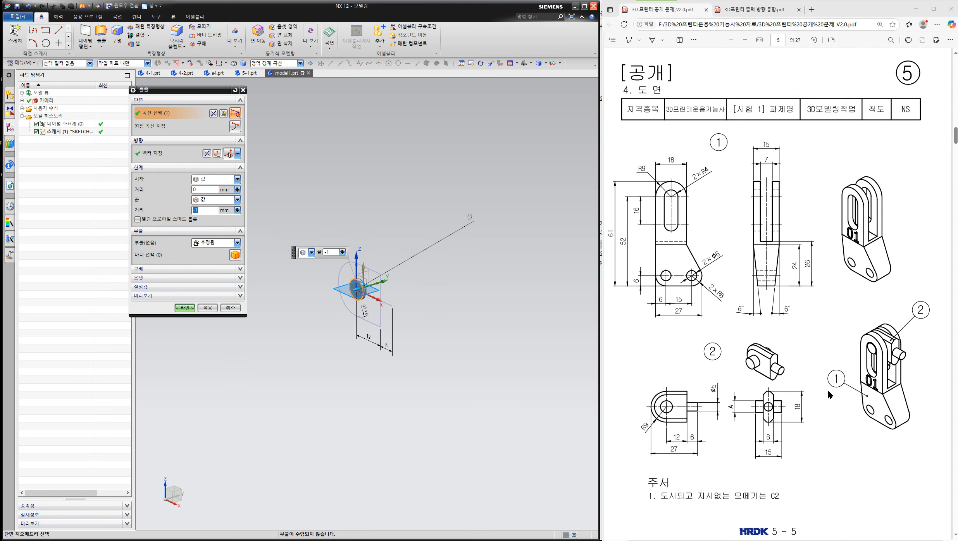
mouse_move(793, 451)
mouse_down()
mouse_move(745, 463)
mouse_move(785, 456)
mouse_up()
click(209, 188)
text(-)
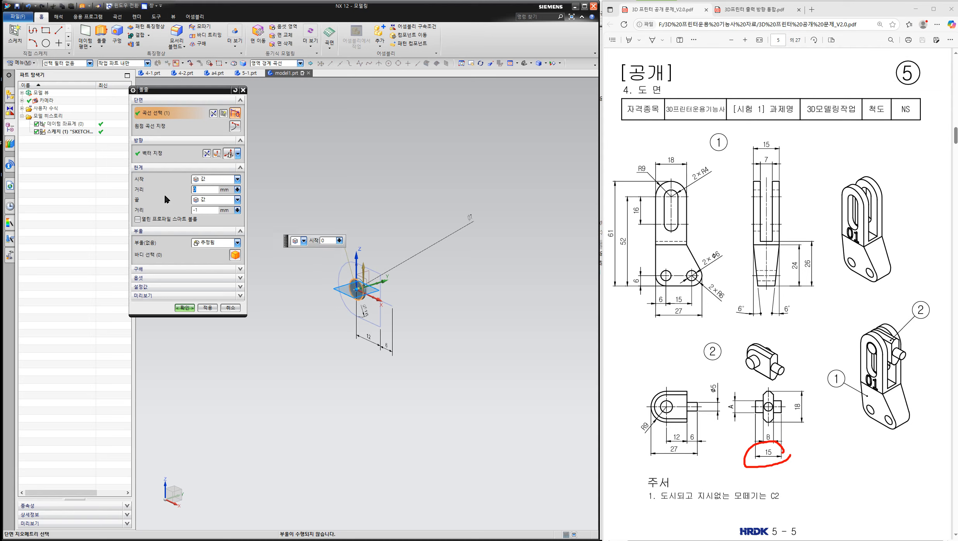
text(7)
key(Tab)
text(7)
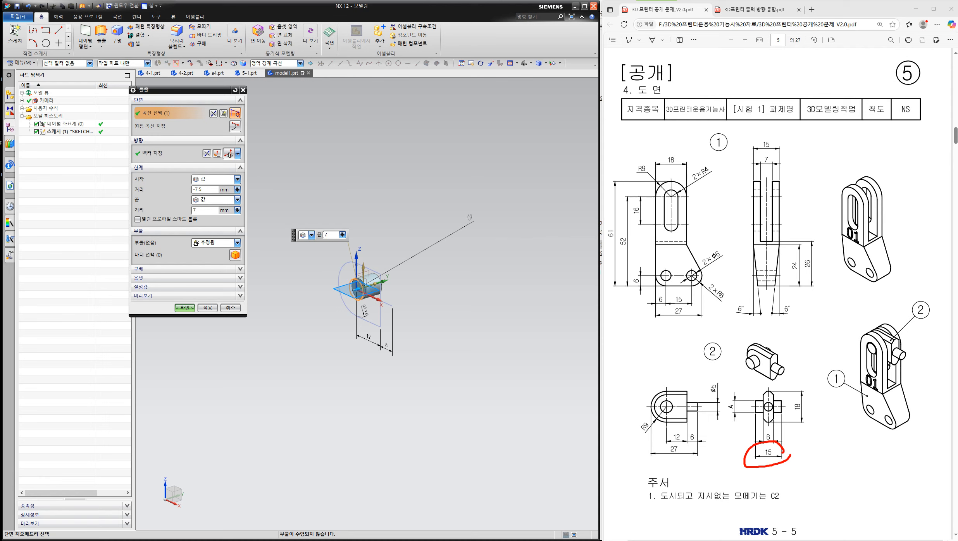
click(206, 245)
click(209, 253)
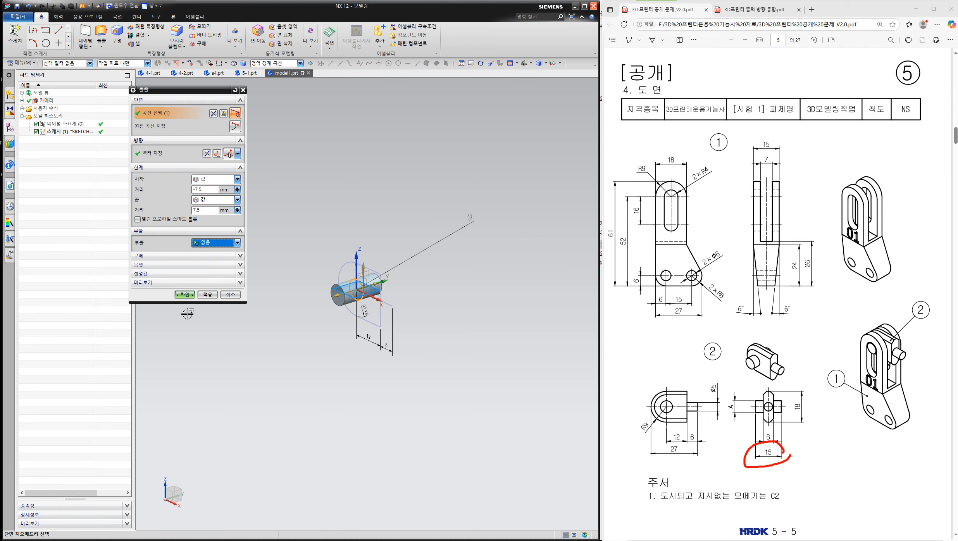
click(206, 294)
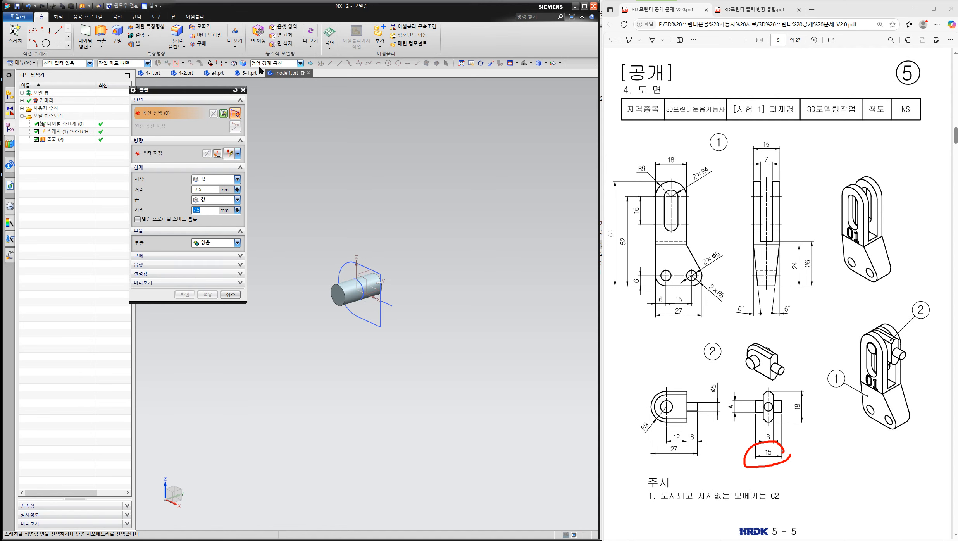
Extrude the U-shaped region around the circle from -3 mm to 3 mm and unite it with the cylinder.
click(348, 267)
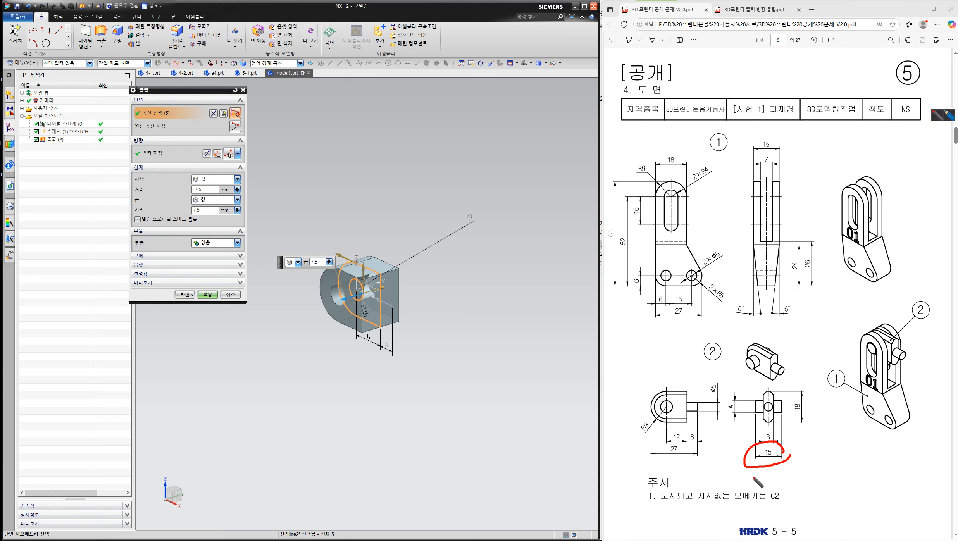
mouse_move(773, 452)
mouse_down()
mouse_move(754, 431)
mouse_move(774, 451)
mouse_up()
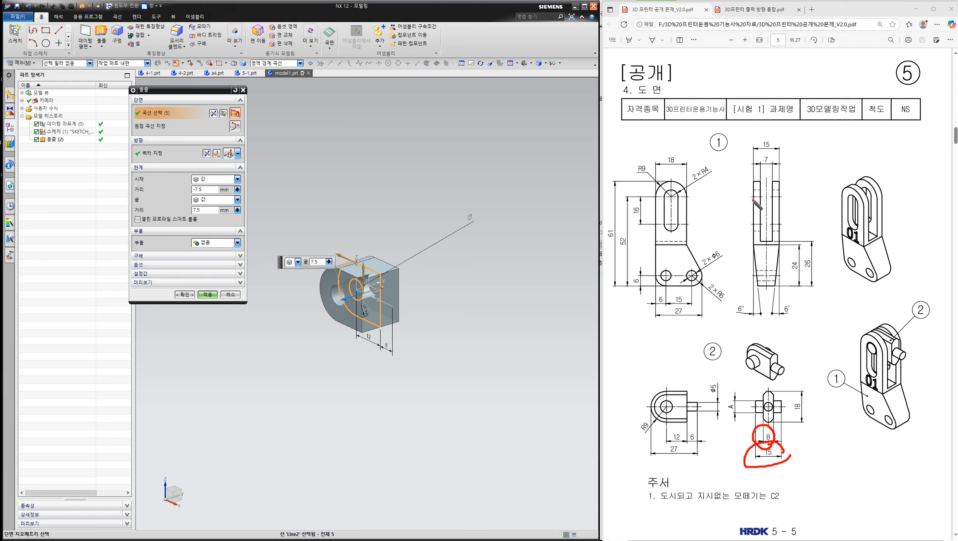
mouse_move(771, 164)
mouse_down()
mouse_move(759, 160)
mouse_move(764, 151)
mouse_move(771, 163)
mouse_move(811, 153)
mouse_move(806, 173)
mouse_move(872, 155)
mouse_up()
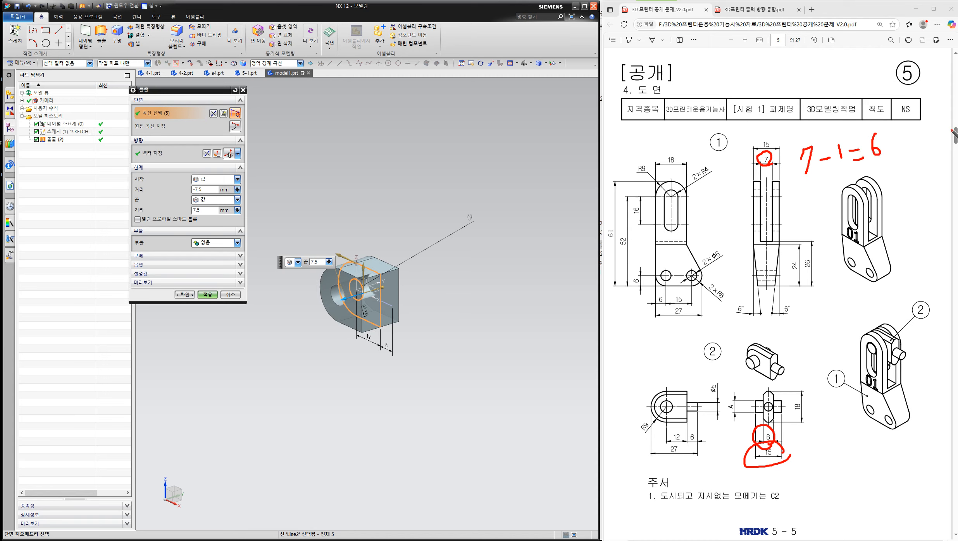
click(207, 191)
text(-3)
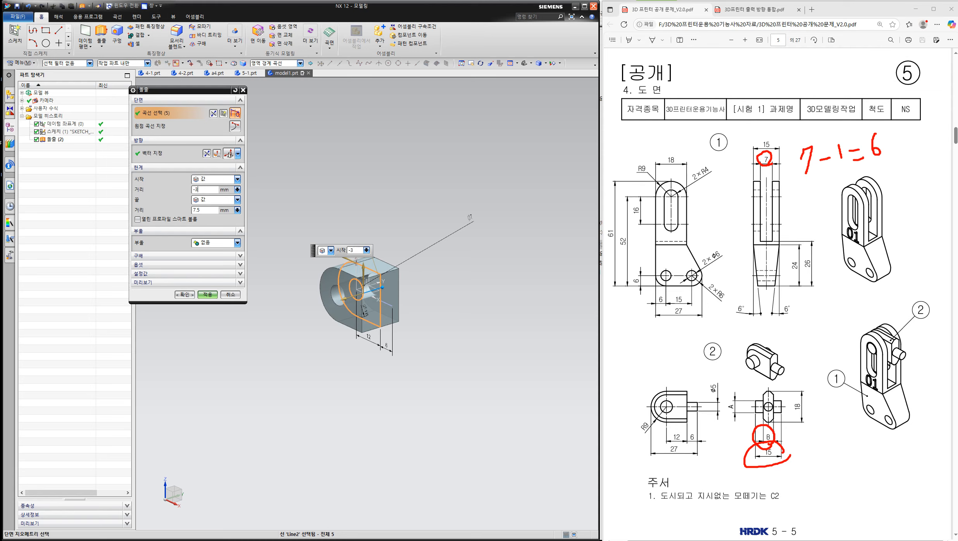
click(209, 210)
text(3)
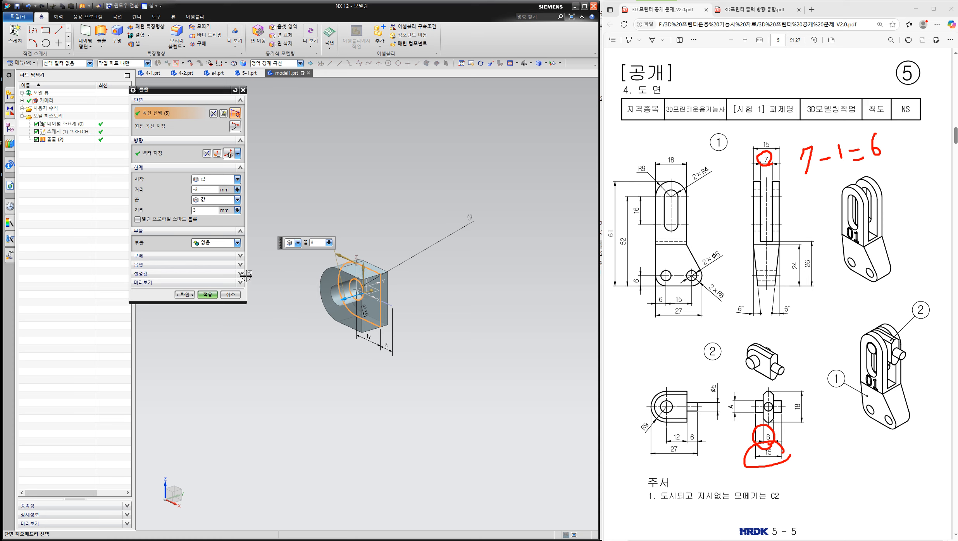
click(237, 243)
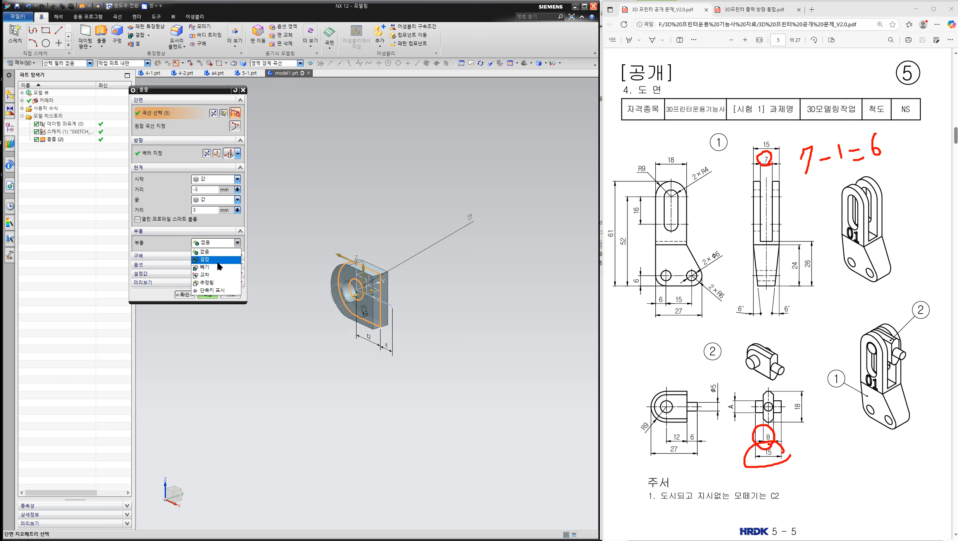
click(219, 263)
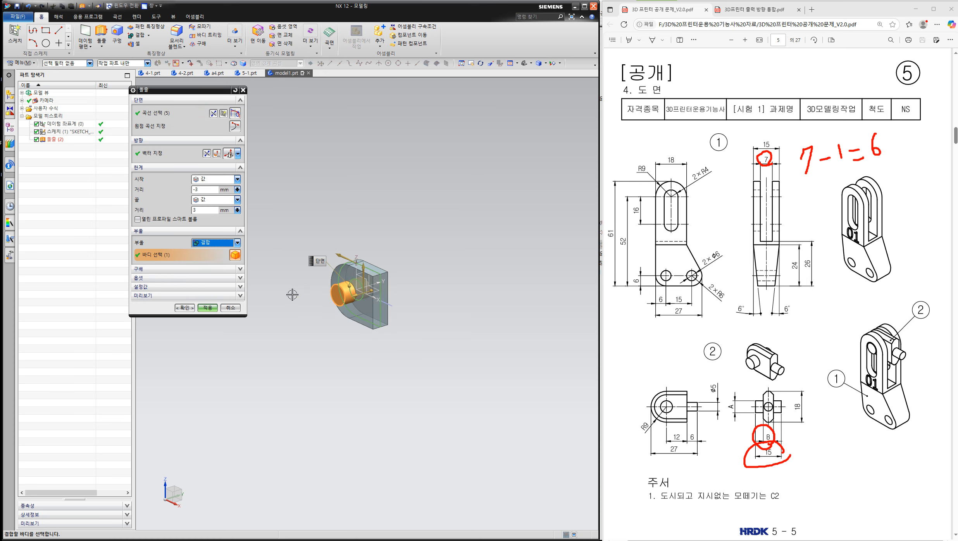
click(185, 307)
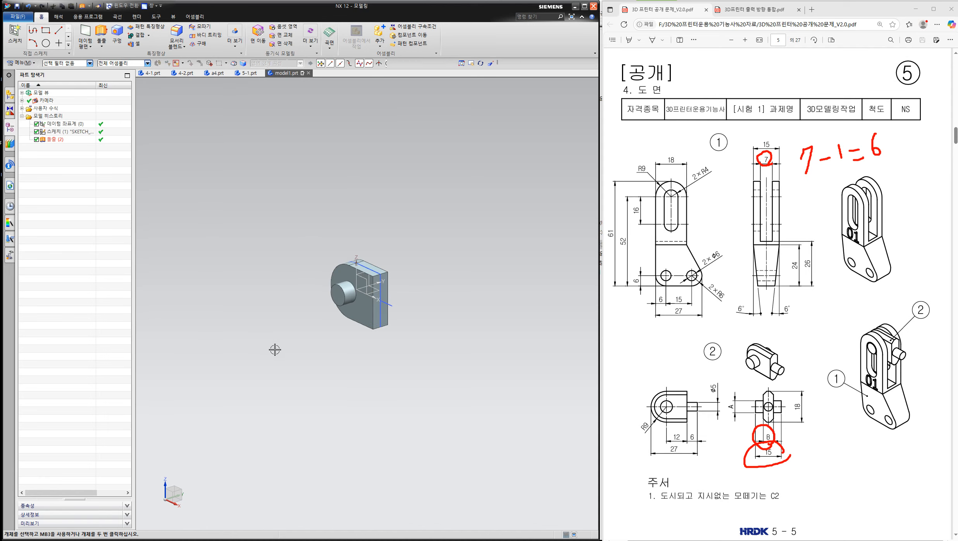
middle_drag(250, 332, 272, 312)
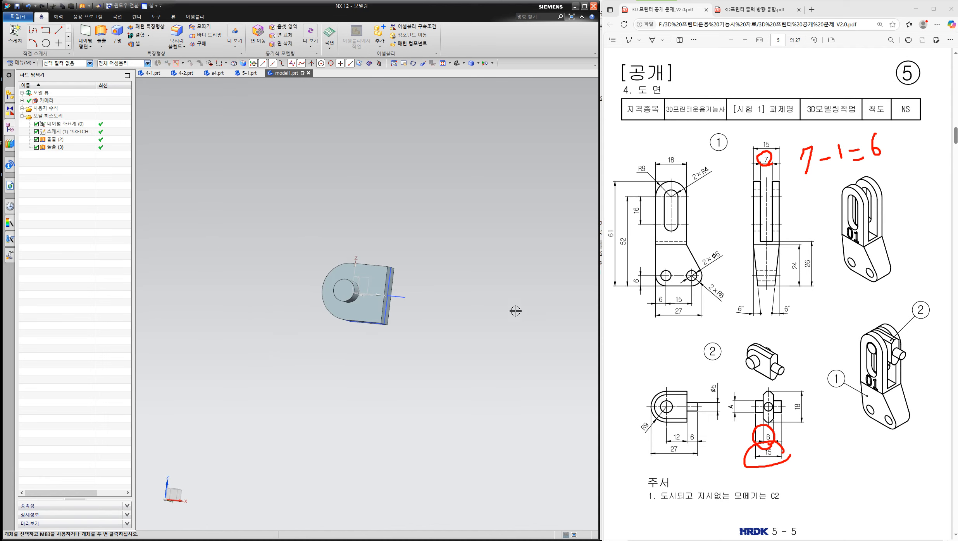
key(ctrl+shift+3)
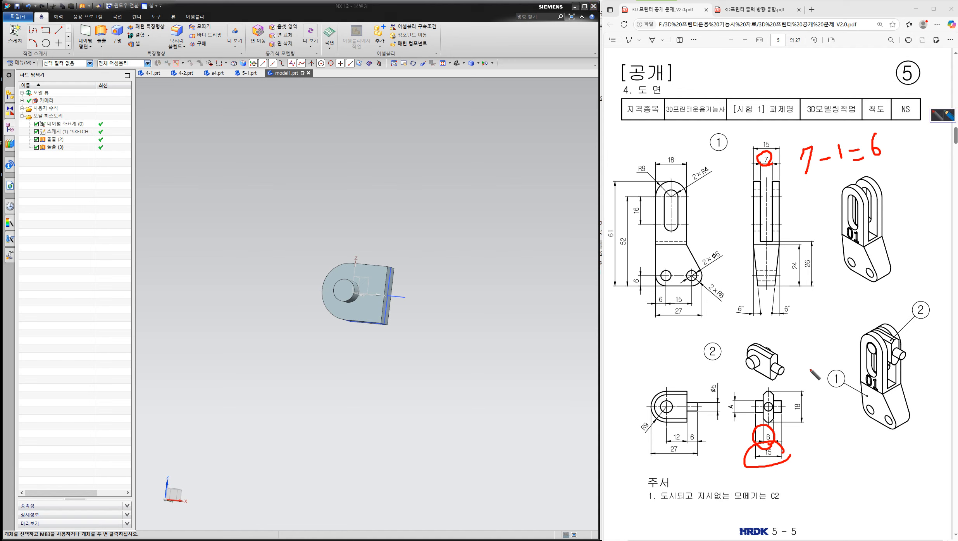
Create a solid Tube with a 5 mm outer diameter along the line projecting from the profile's vertical edge.
drag(777, 367, 792, 377)
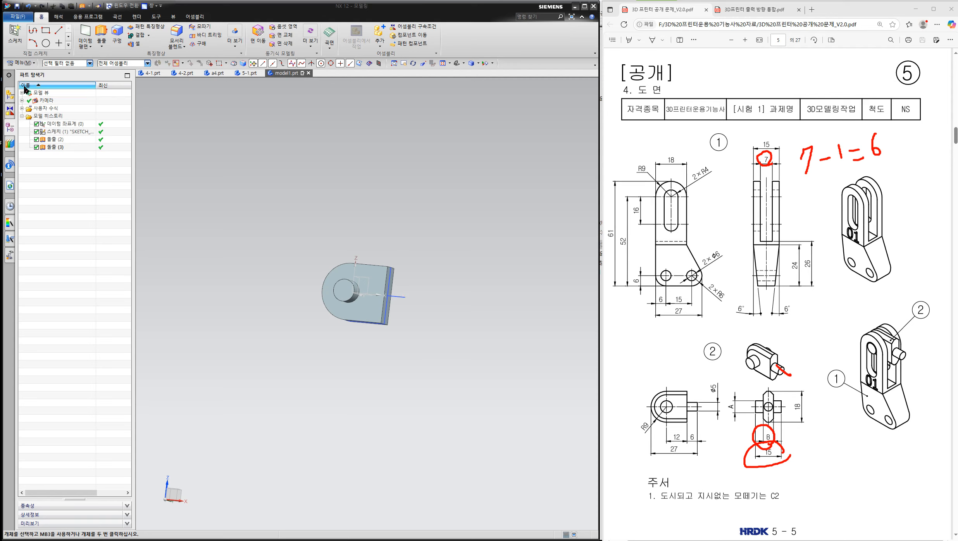
click(21, 63)
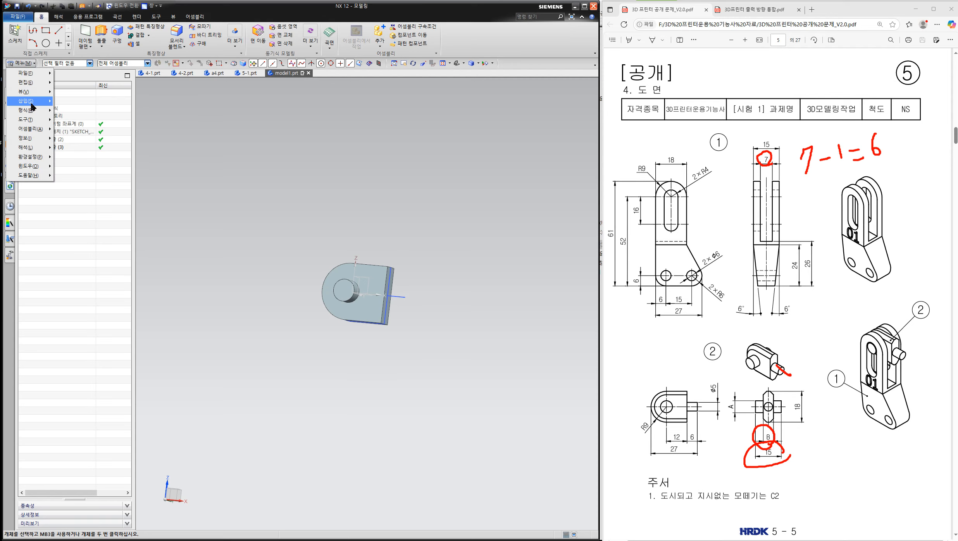
mouse_move(32, 104)
mouse_move(81, 265)
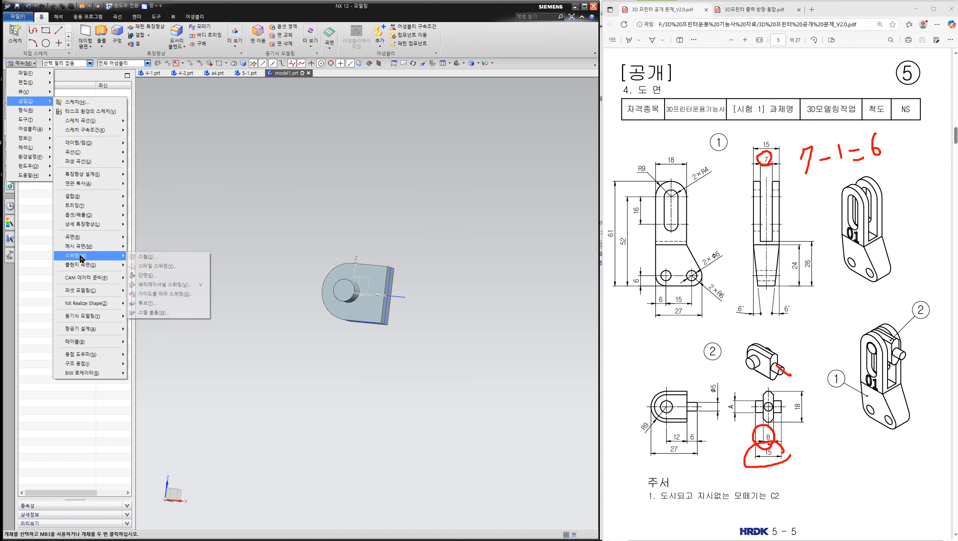
click(151, 306)
click(399, 299)
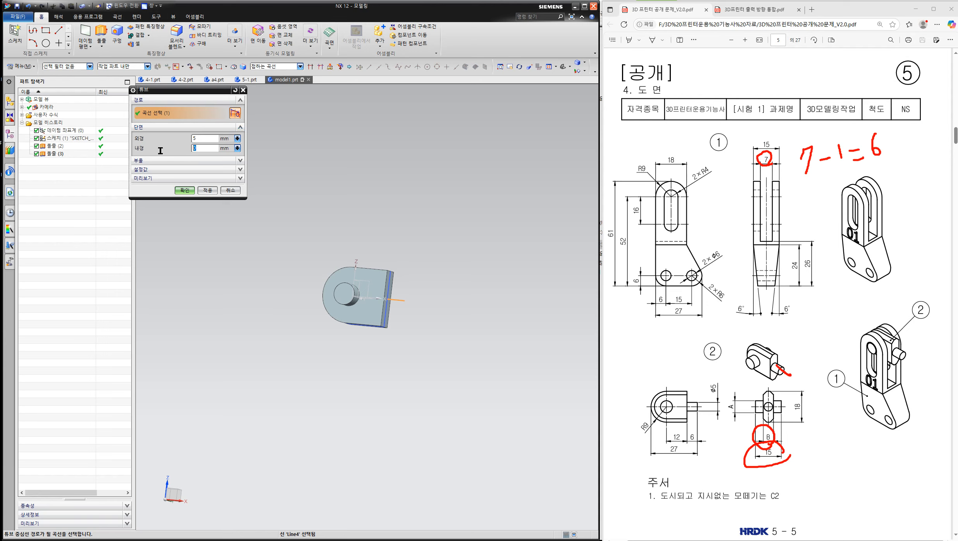
click(188, 192)
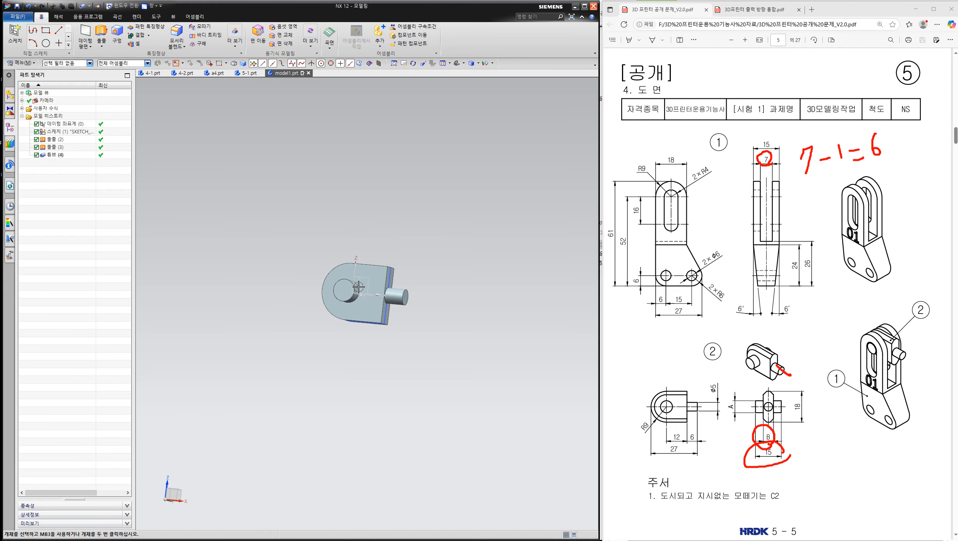
scroll(393, 296, up, 4)
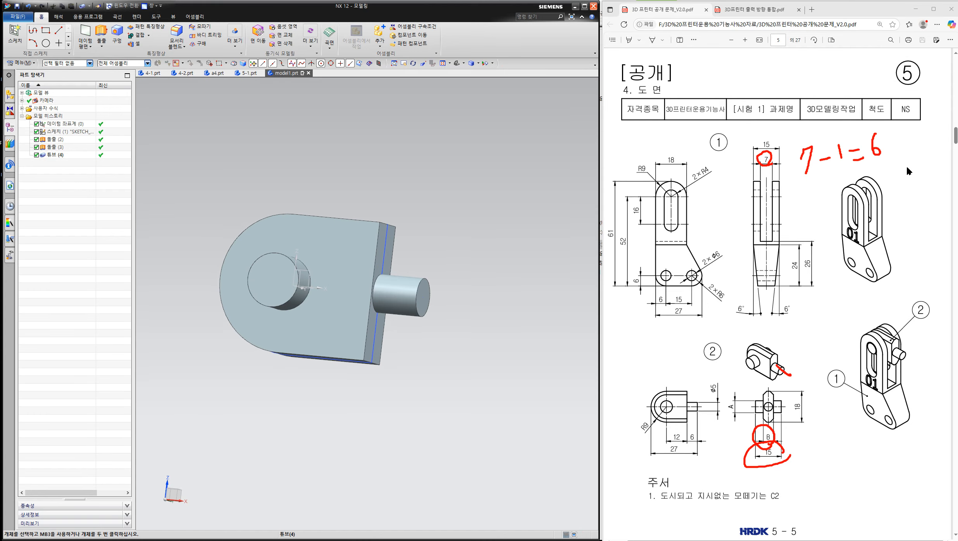
mouse_move(413, 260)
mouse_down()
mouse_move(410, 282)
mouse_move(416, 268)
mouse_up()
drag(320, 247, 337, 251)
drag(418, 194, 317, 288)
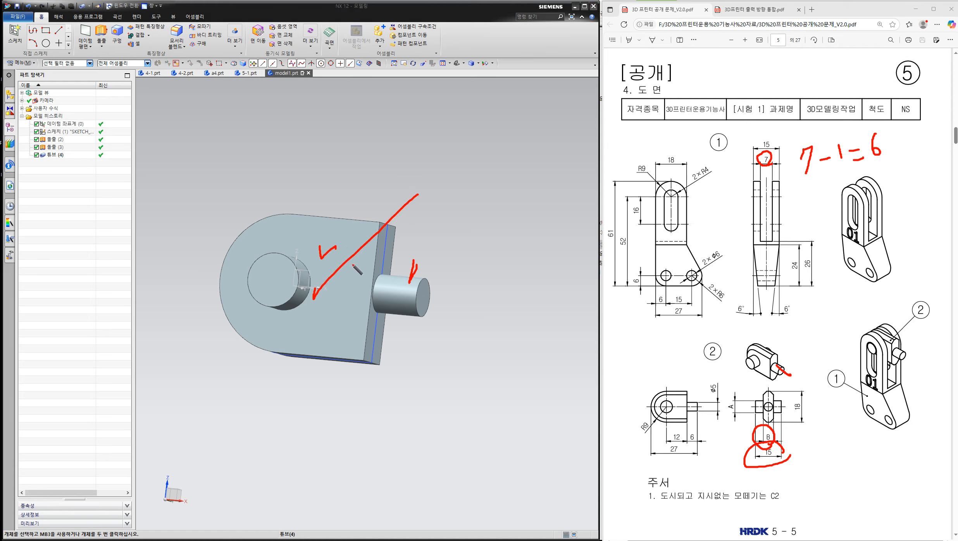
mouse_move(343, 235)
mouse_down()
mouse_move(391, 234)
mouse_move(401, 260)
mouse_move(412, 238)
mouse_move(393, 237)
mouse_move(426, 239)
mouse_move(405, 139)
mouse_move(151, 31)
mouse_move(156, 39)
mouse_up()
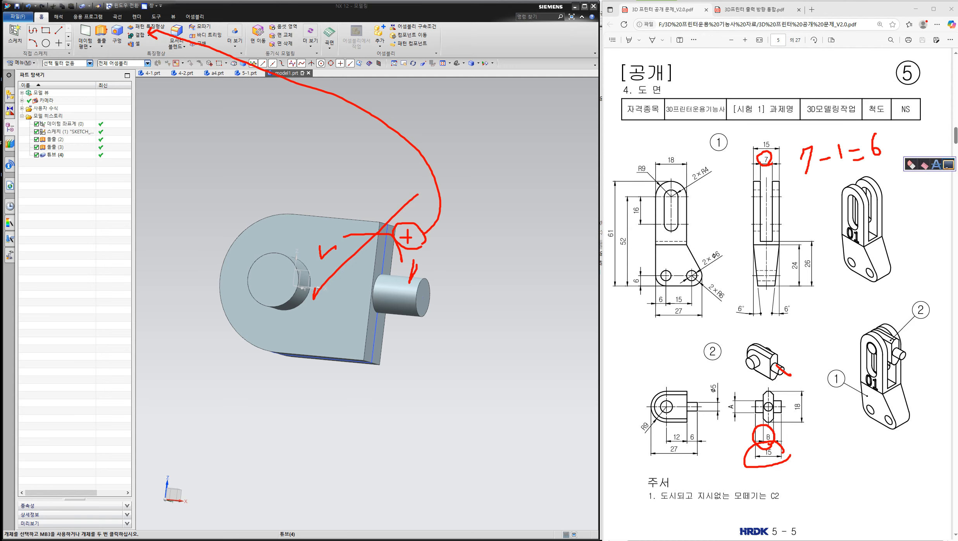
click(948, 164)
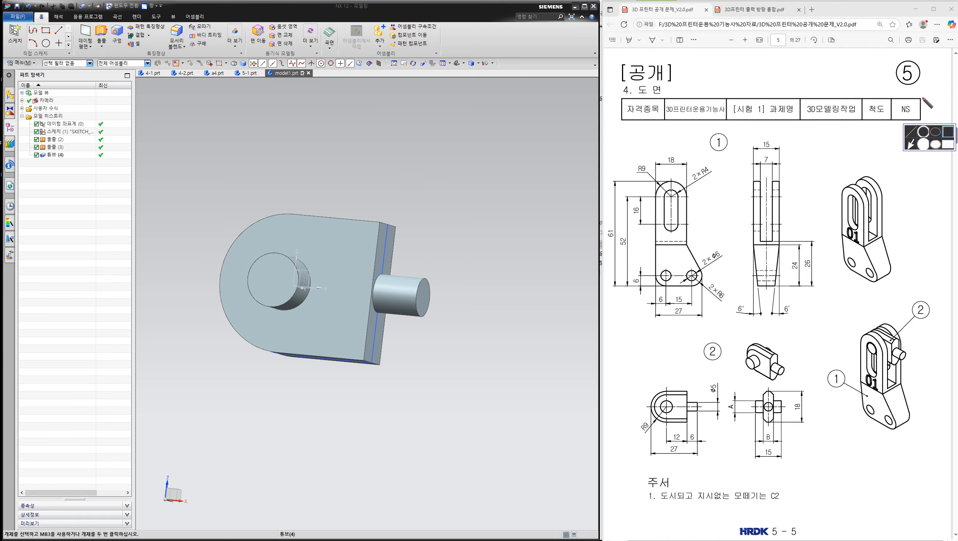
Unite the projecting pin with the main body, using the main body as the target.
click(139, 35)
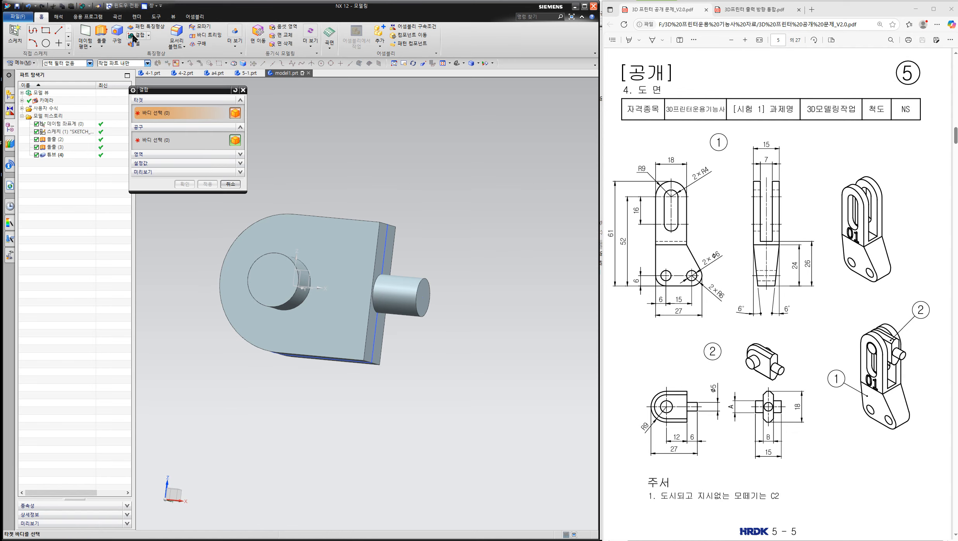
click(332, 232)
click(395, 300)
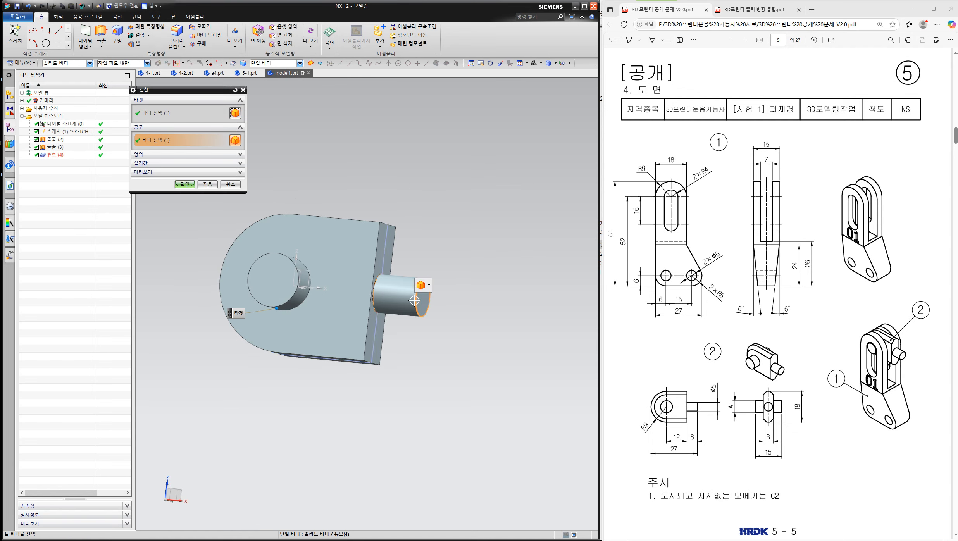
click(181, 185)
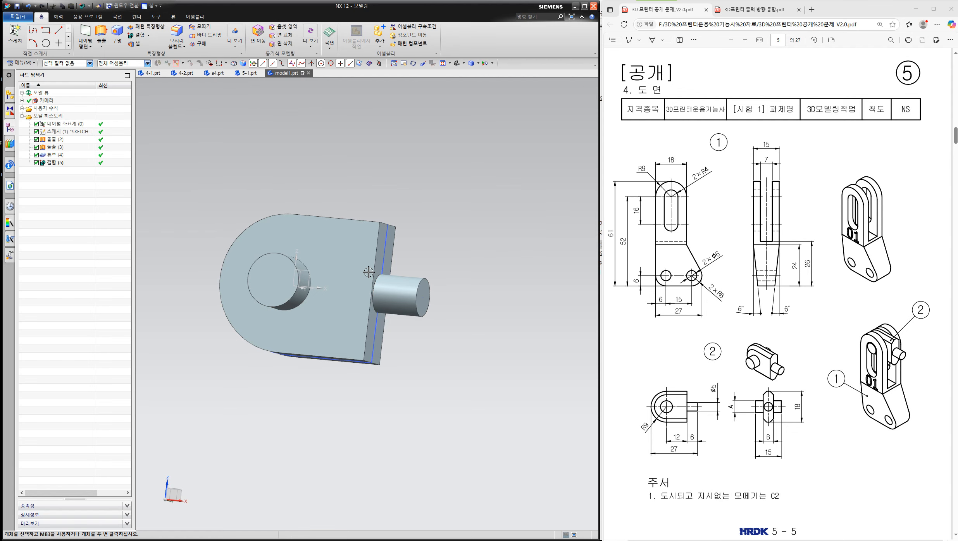
Chamfer the U-shaped outer edges on both faces of the body with a symmetric 2 mm distance.
click(693, 392)
drag(769, 359, 743, 353)
mouse_move(787, 504)
mouse_down()
mouse_move(781, 468)
mouse_move(743, 507)
mouse_up()
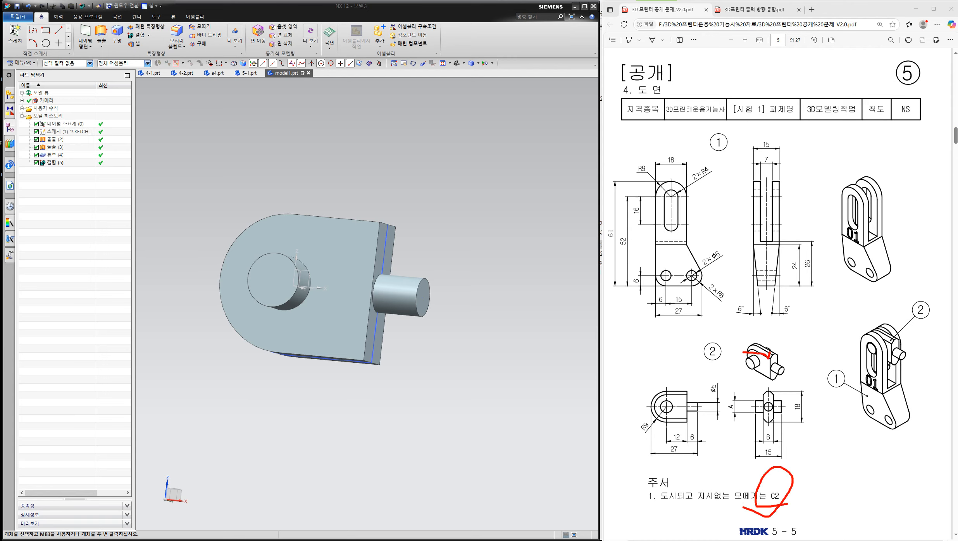
click(207, 29)
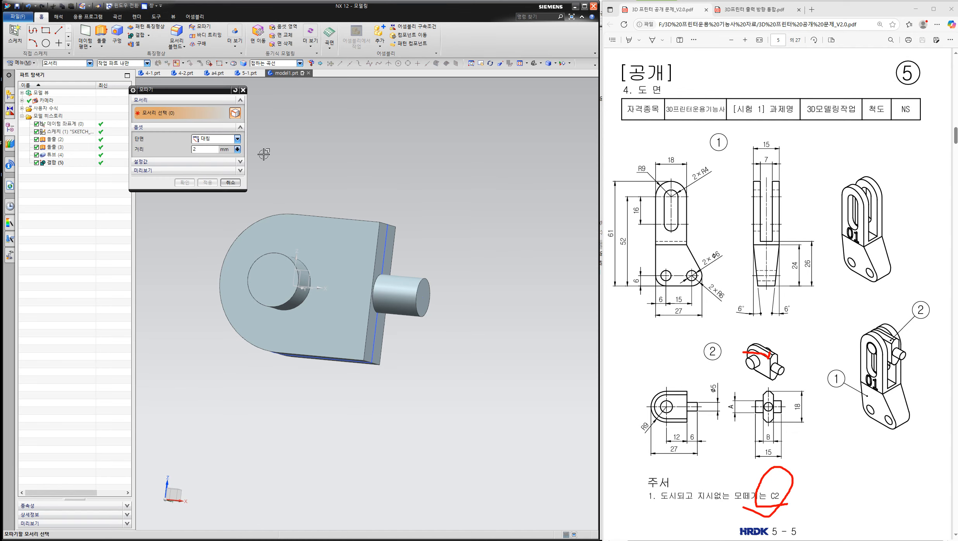
middle_drag(359, 156, 358, 179)
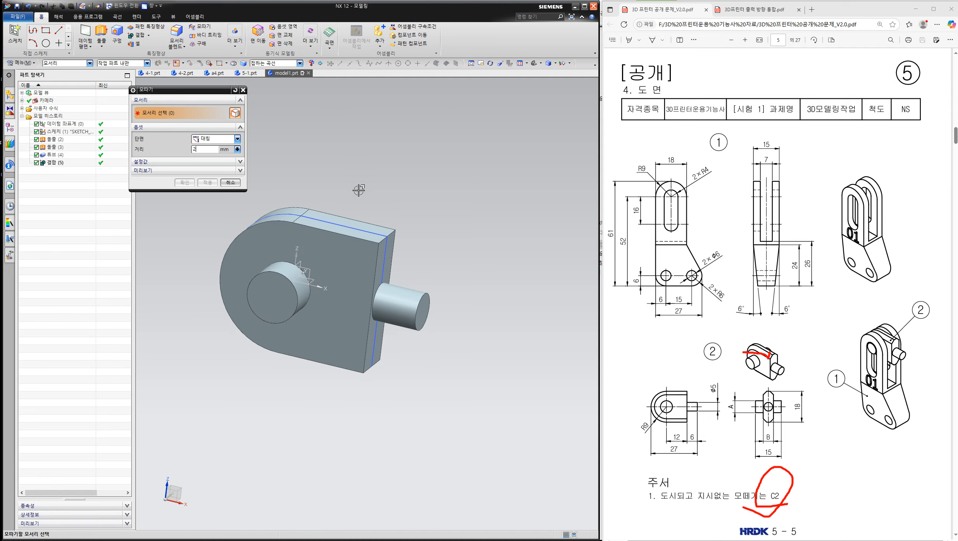
click(348, 235)
middle_drag(396, 194, 313, 209)
click(353, 272)
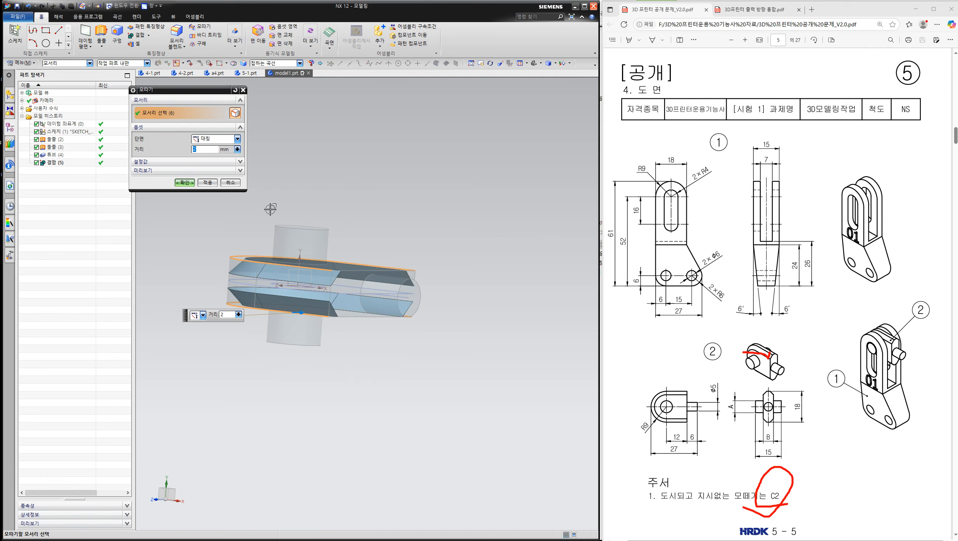
click(184, 182)
middle_drag(342, 254, 315, 172)
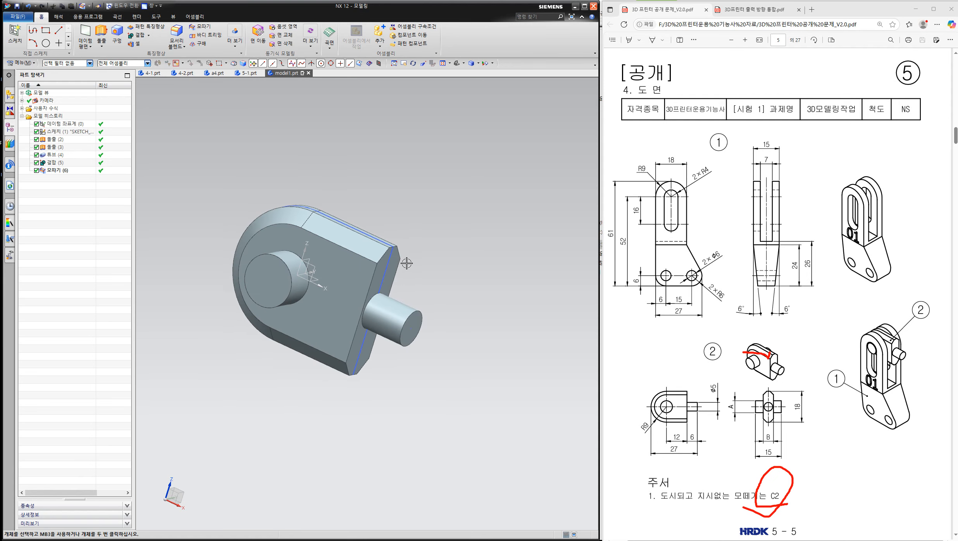
middle_drag(366, 245, 396, 203)
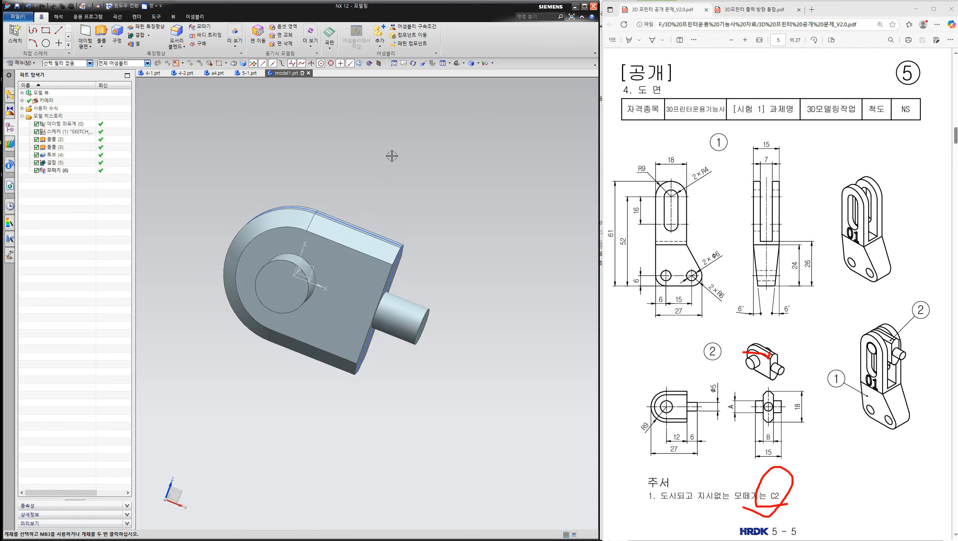
Save the part under the new name 5-2.
click(17, 17)
mouse_move(29, 66)
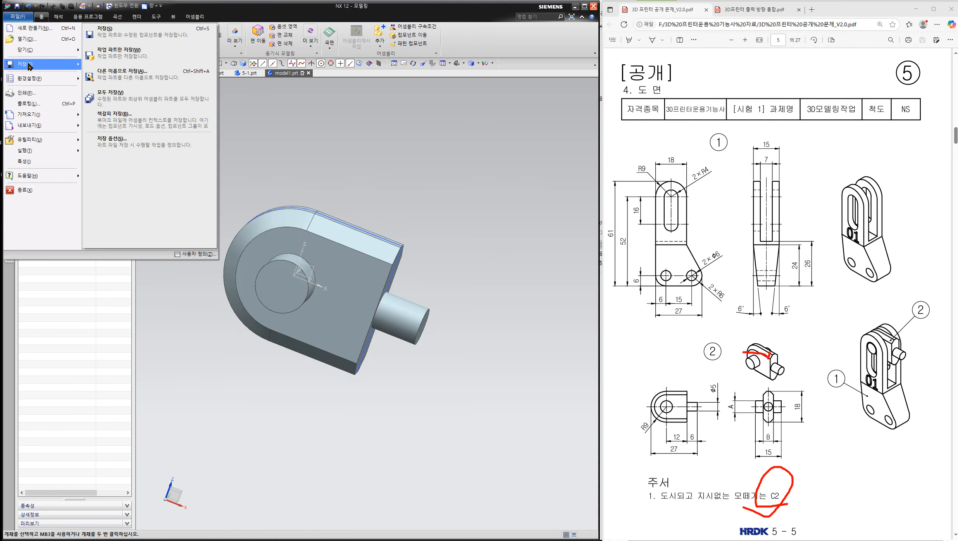
click(115, 70)
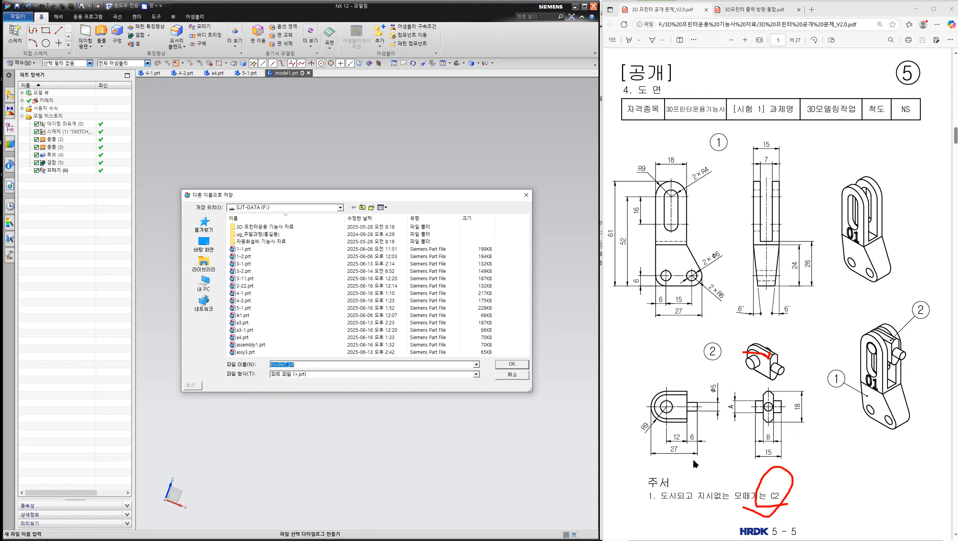
text(5-2)
click(511, 364)
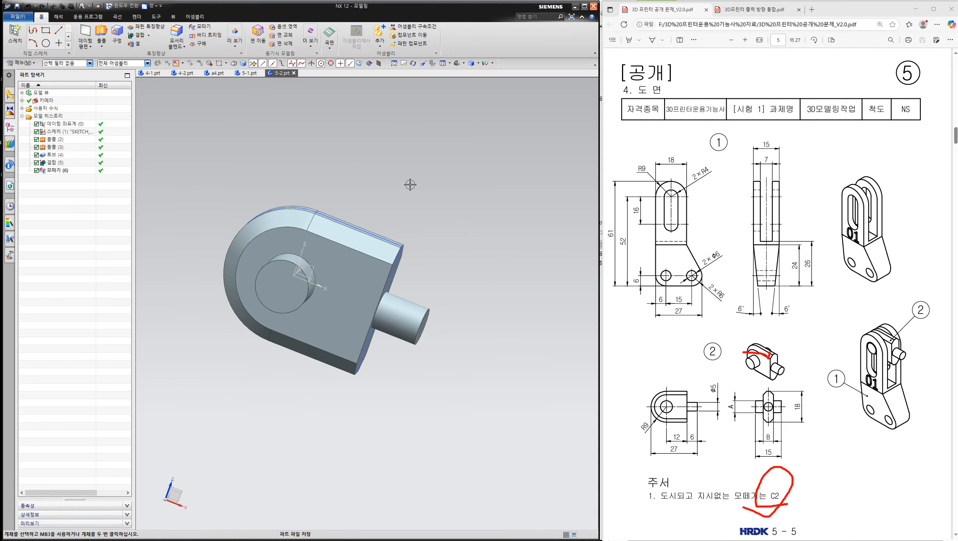
Create a new file in millimetres from the Assembly template.
click(17, 17)
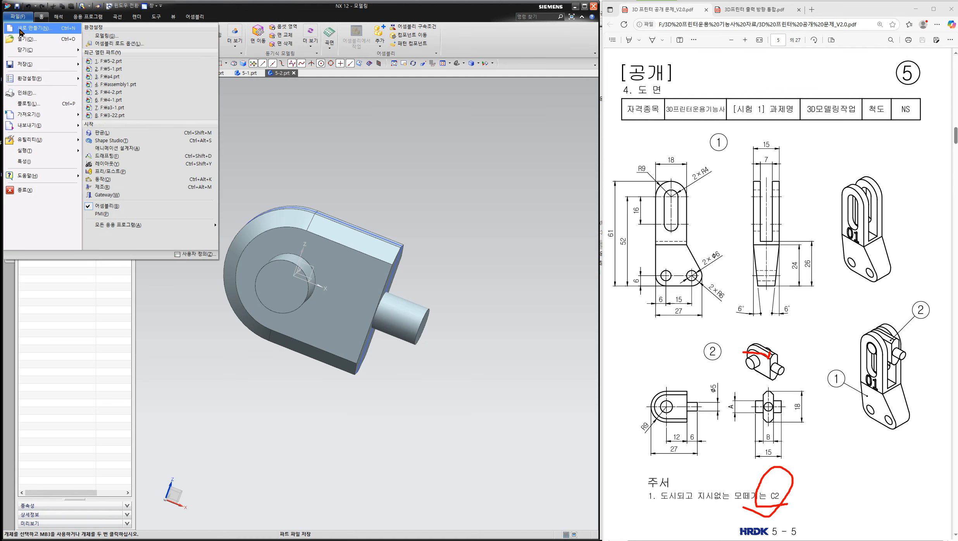
click(19, 31)
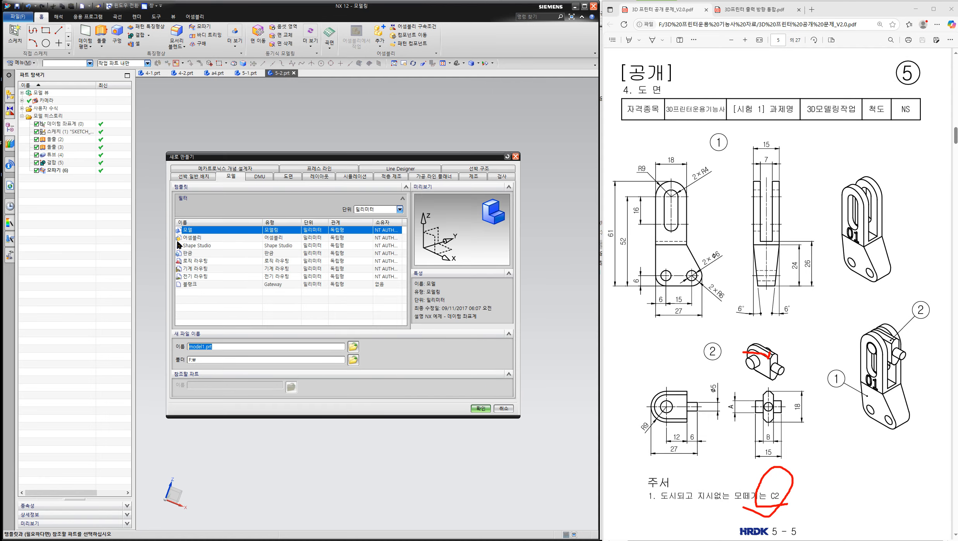
click(187, 239)
click(479, 410)
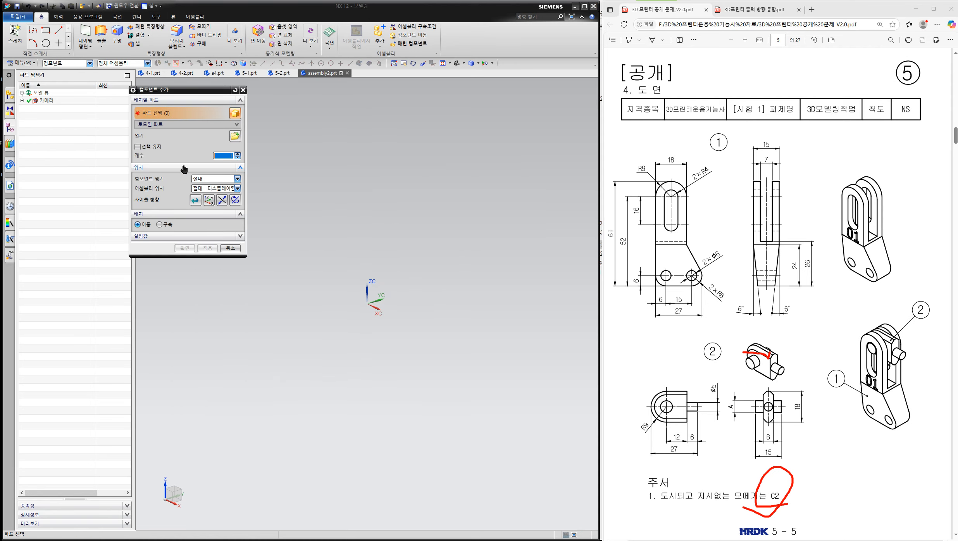
Add 5-1.prt to the assembly at the absolute position and accept a fix constraint for it.
click(235, 136)
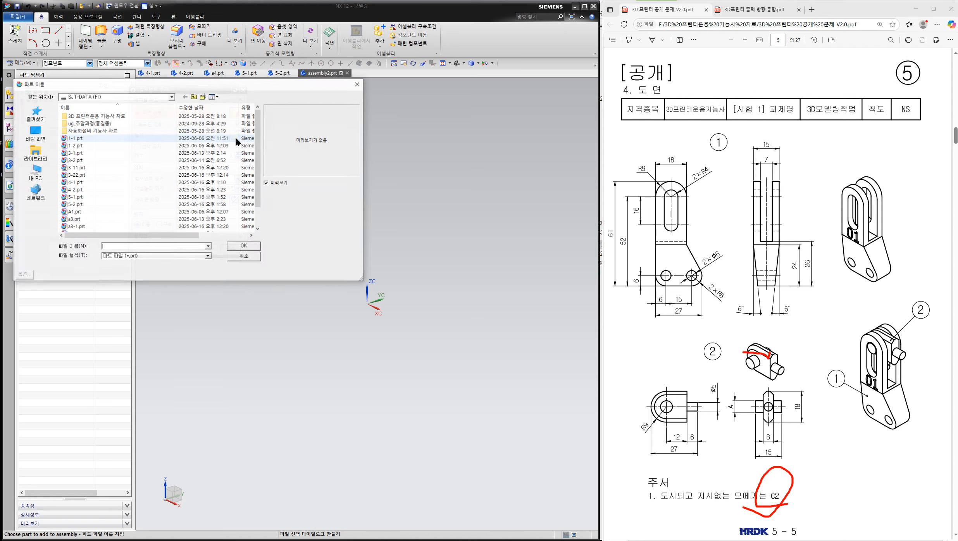
click(107, 197)
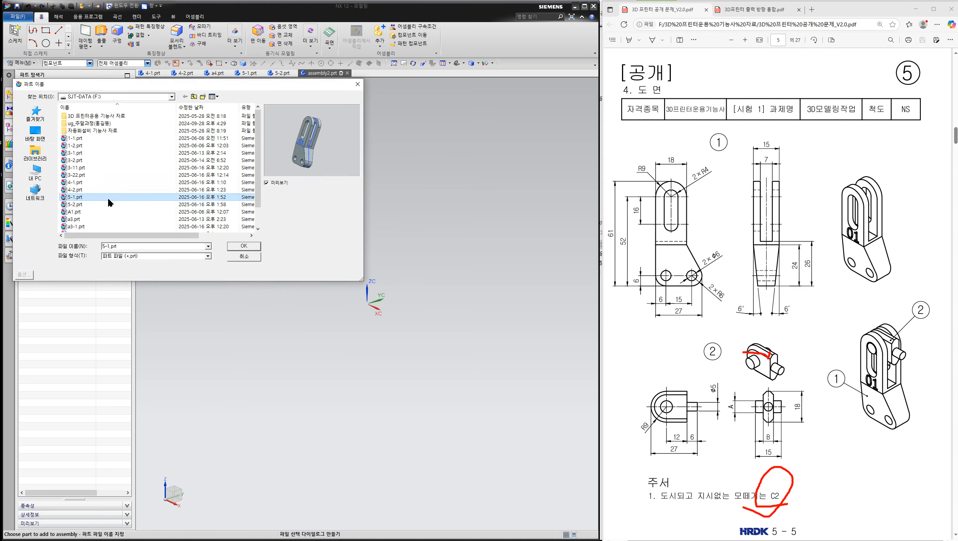
click(248, 247)
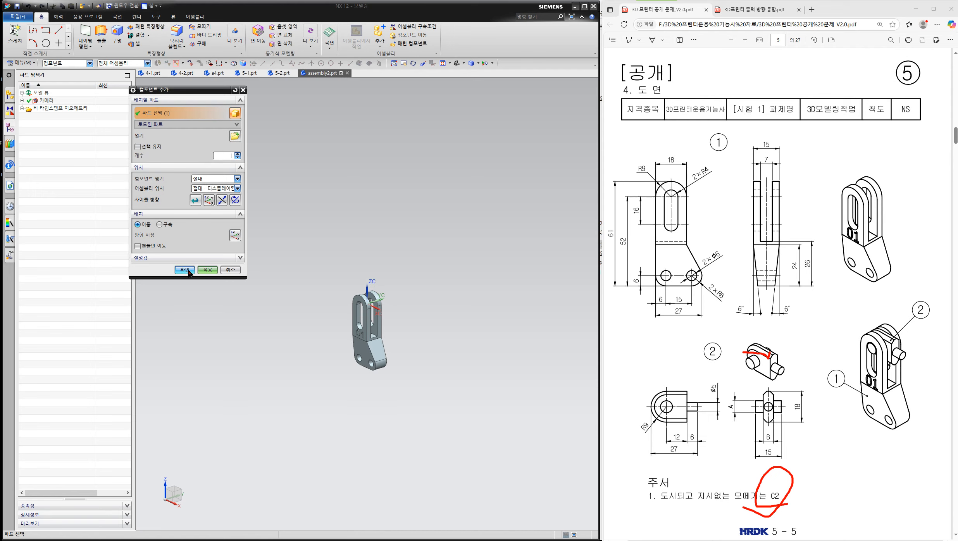
click(208, 270)
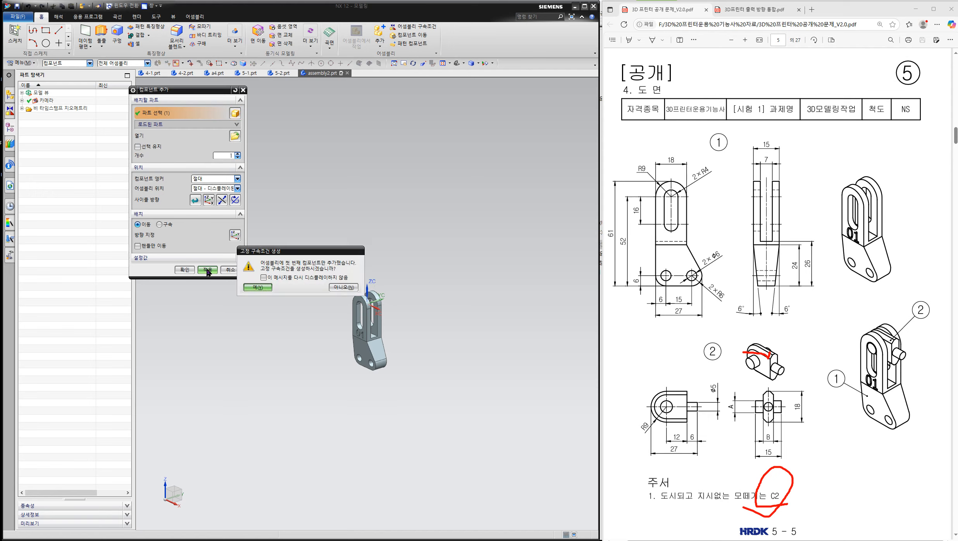
click(258, 289)
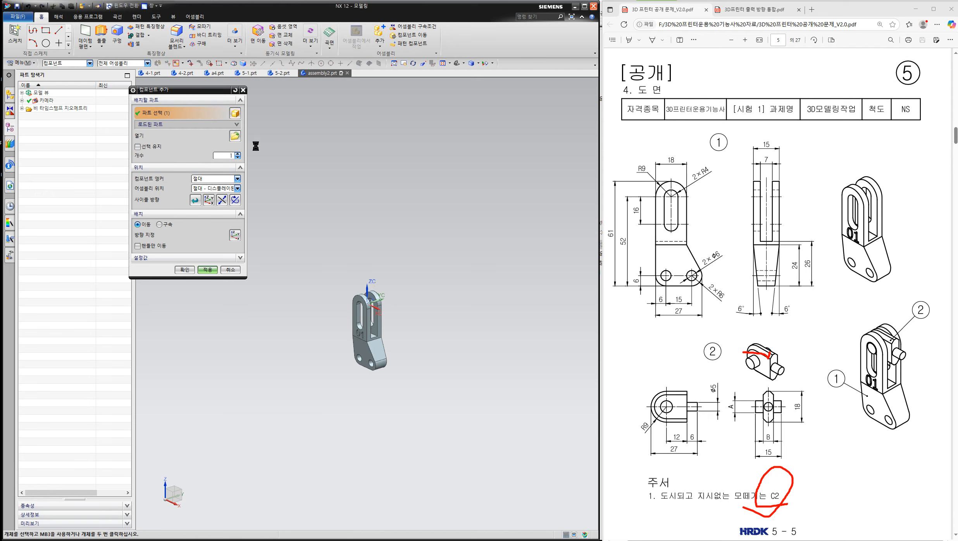
Add 5-2.prt to the assembly as the second component at the absolute position.
click(235, 136)
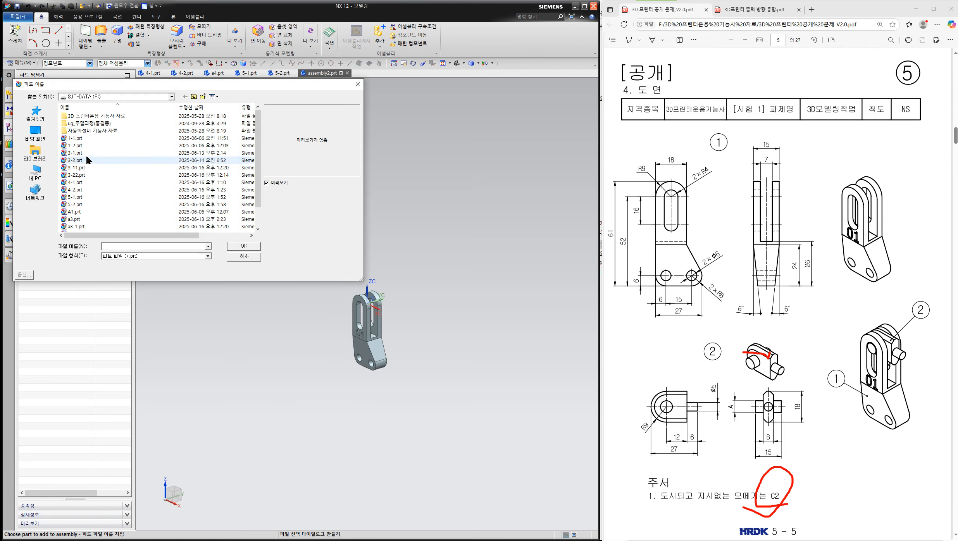
click(83, 204)
click(244, 247)
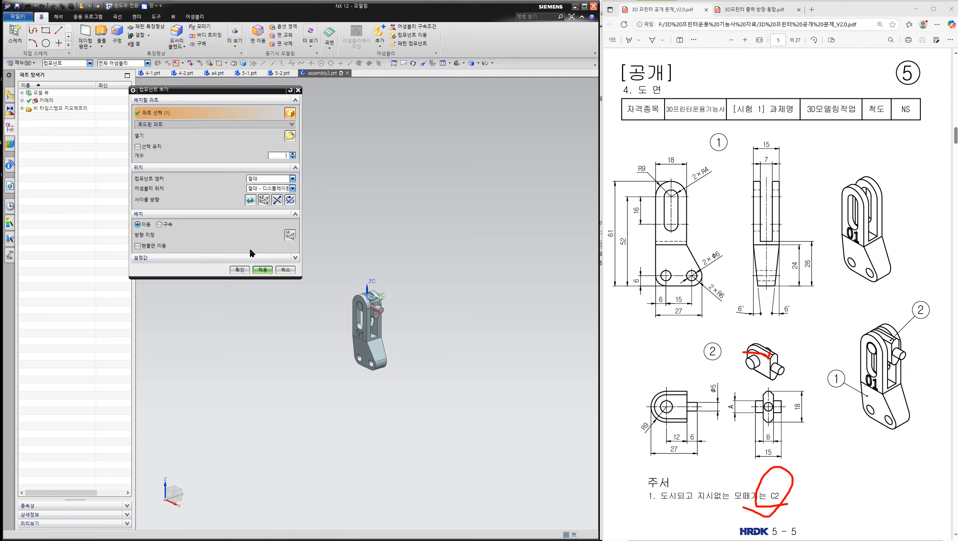
click(239, 269)
Open the print-orientation PDF and view the assembly from the same angle as picture 5 to compare them.
middle_drag(415, 287, 490, 241)
click(767, 10)
middle_drag(374, 355, 363, 306)
scroll(352, 333, up, 5)
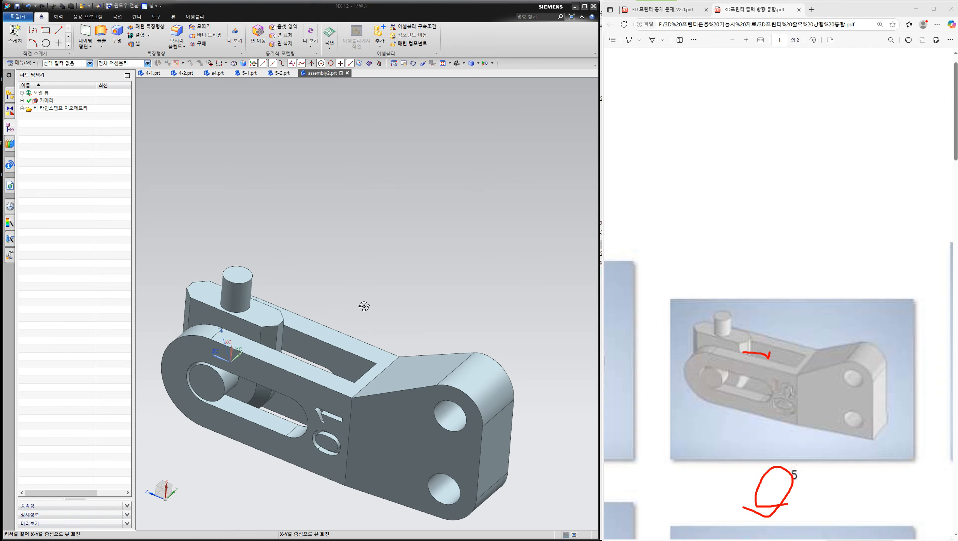
scroll(362, 305, up, 3)
scroll(342, 327, down, 2)
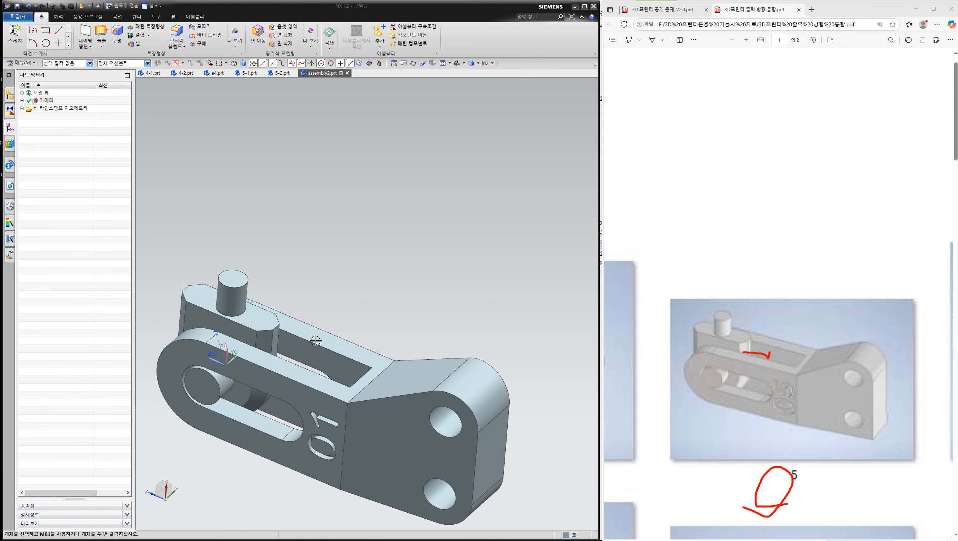
scroll(326, 327, down, 1)
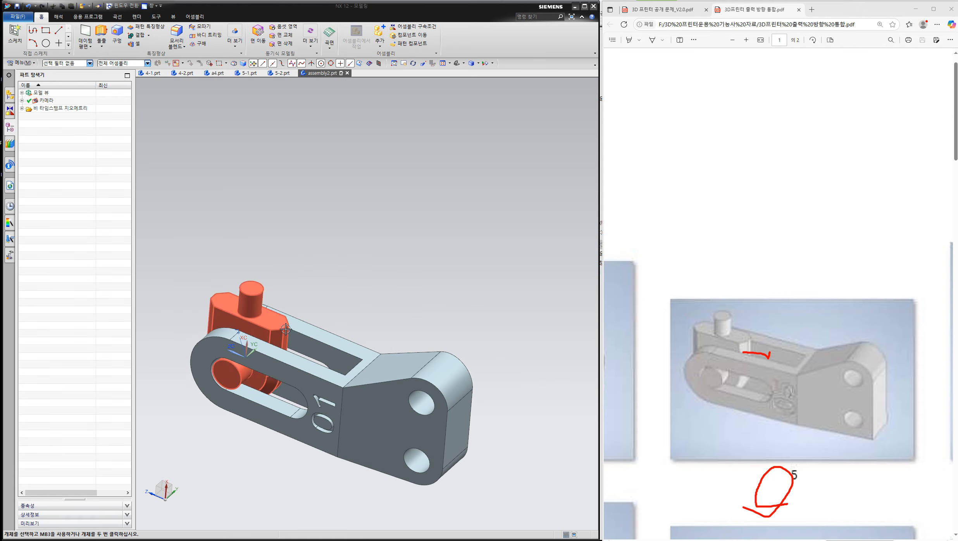
scroll(291, 327, down, 2)
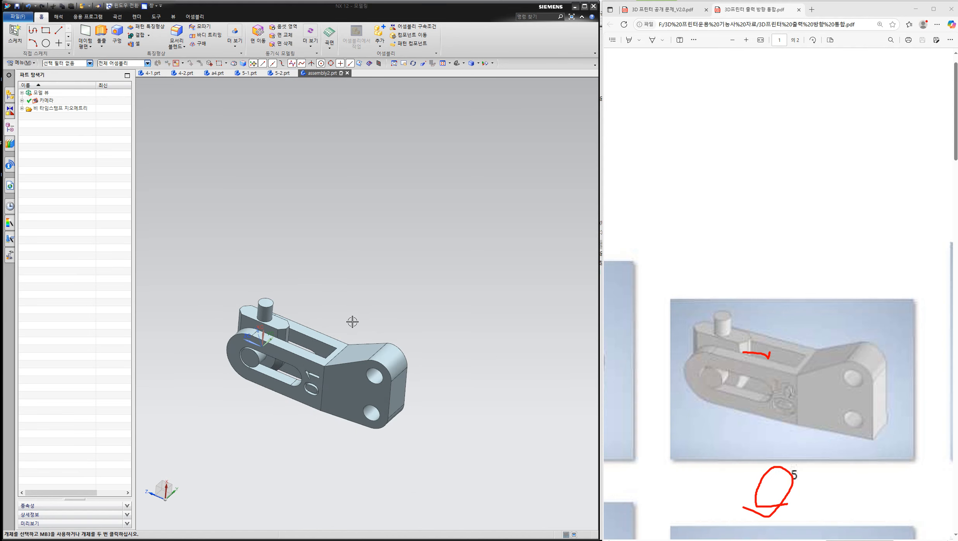
Export both bodies of the assembly as a binary STL file named a5 on the F: drive.
shift+middle_drag(334, 300, 416, 297)
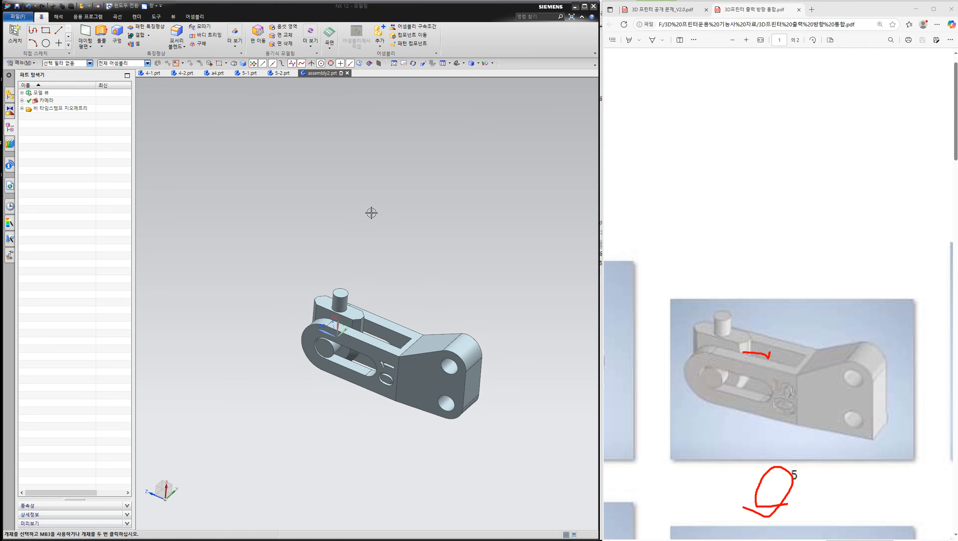
click(17, 17)
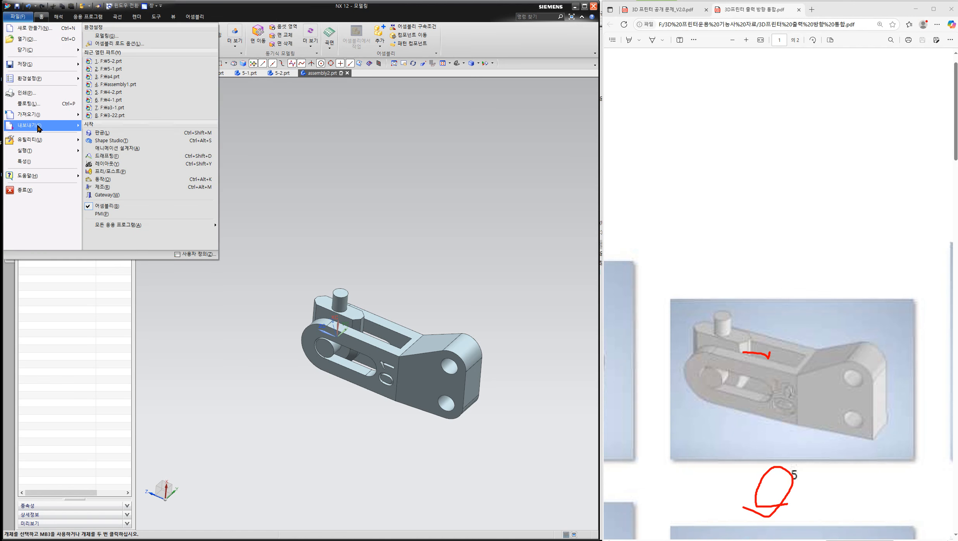
mouse_move(38, 128)
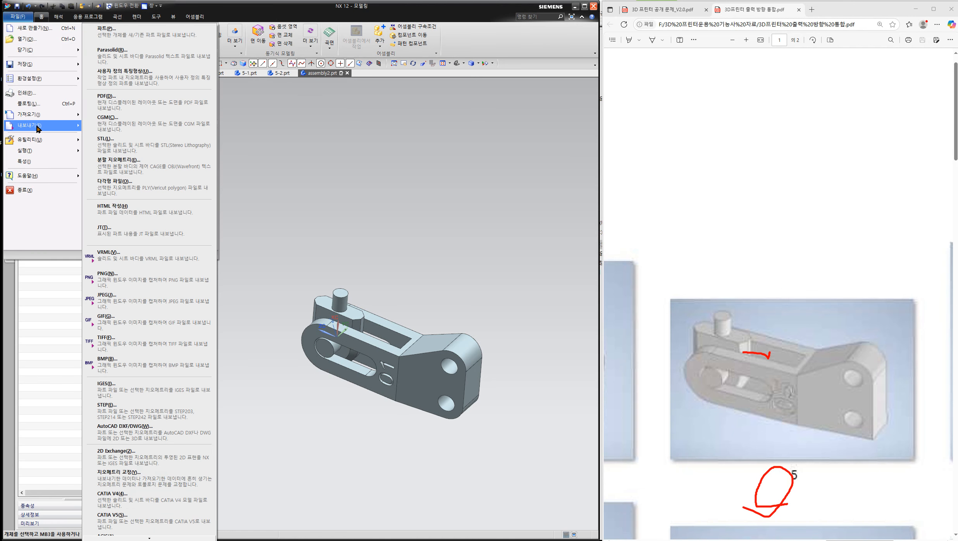
click(151, 149)
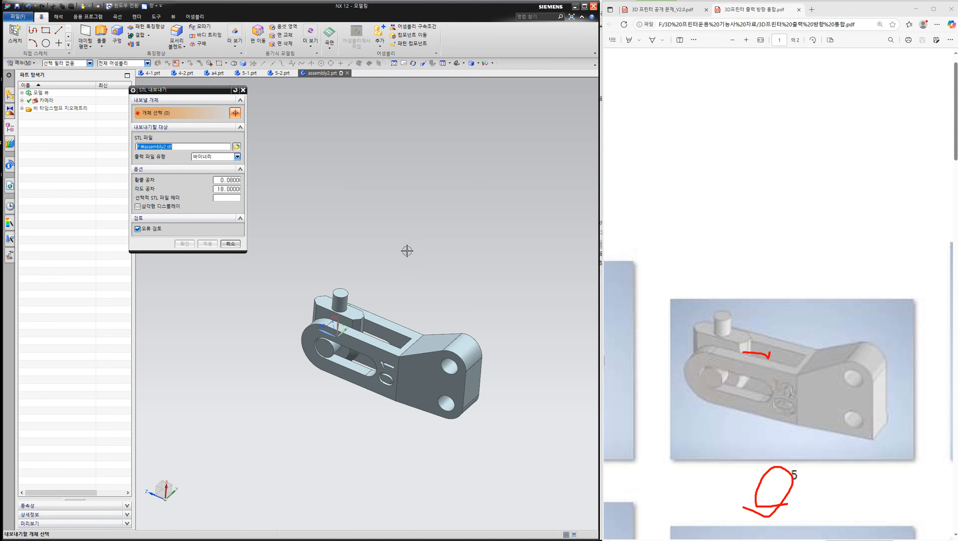
click(417, 359)
click(337, 300)
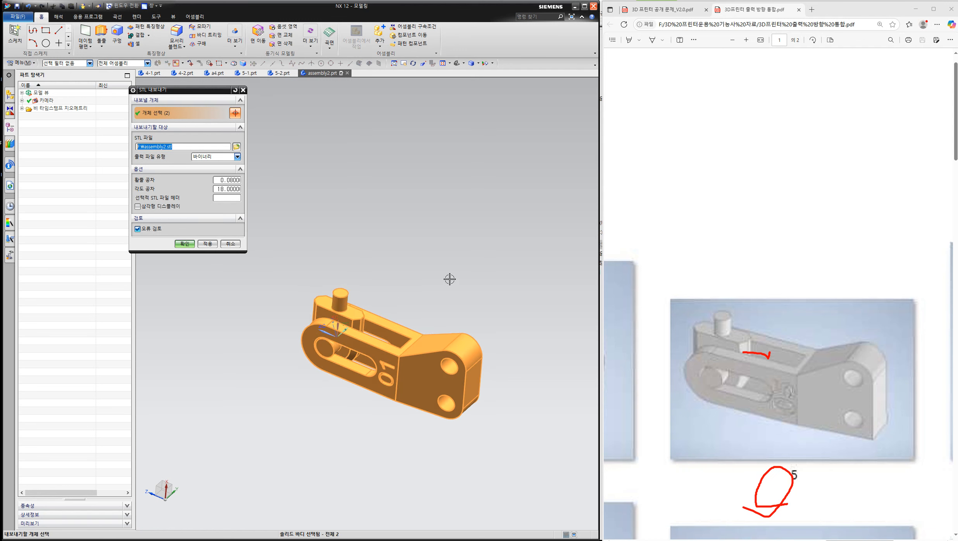
click(237, 147)
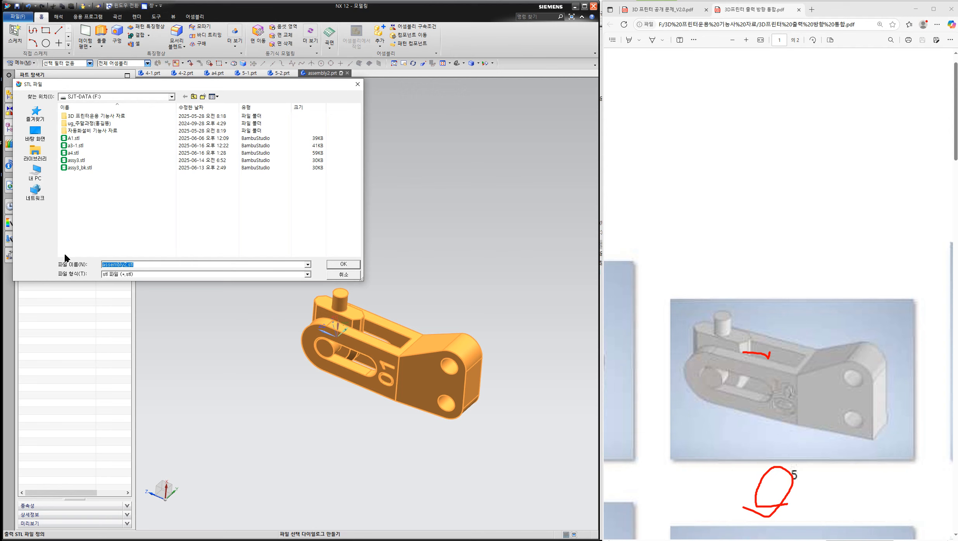
text(a)
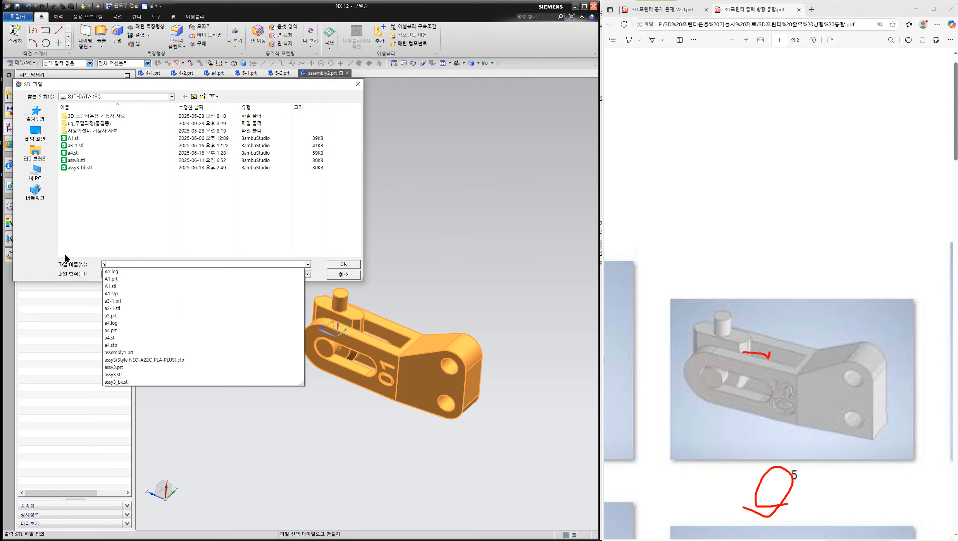
text(5)
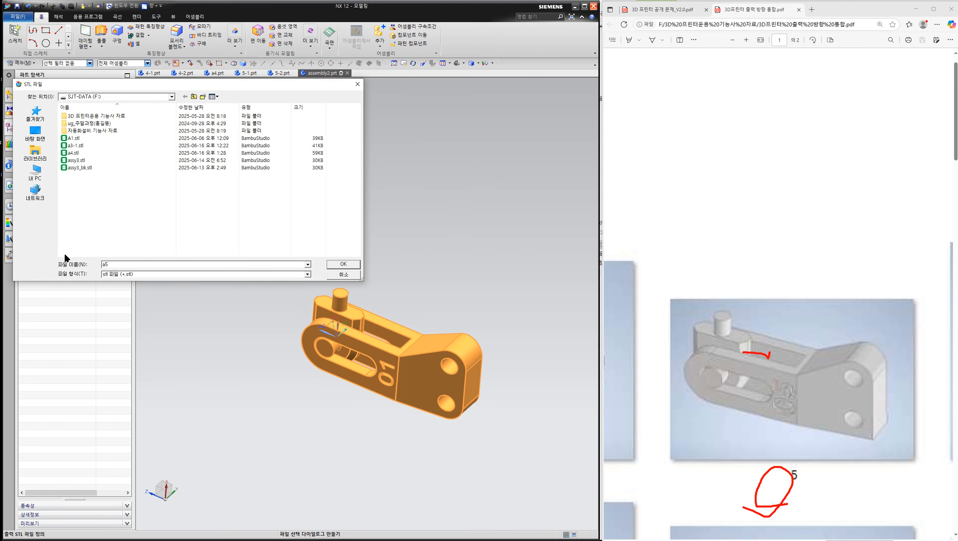
click(332, 262)
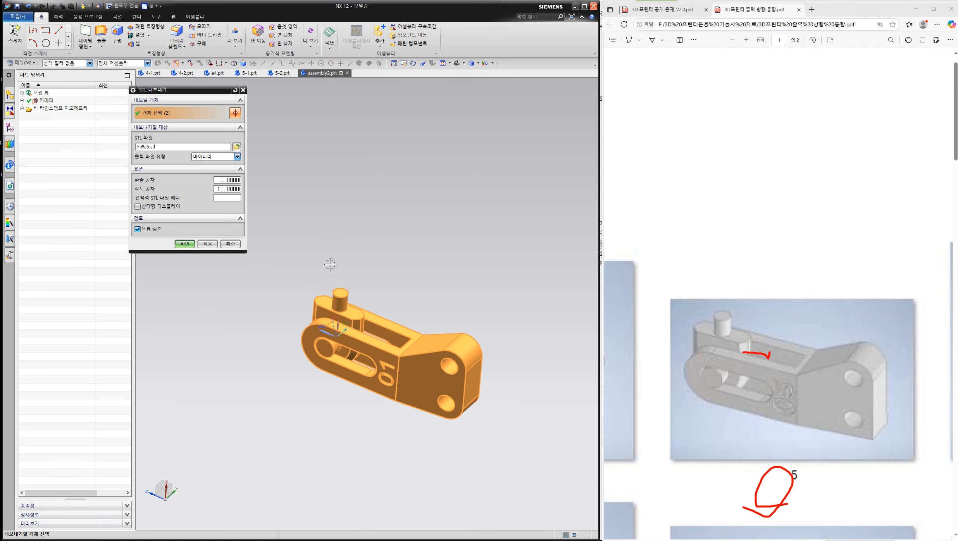
click(193, 243)
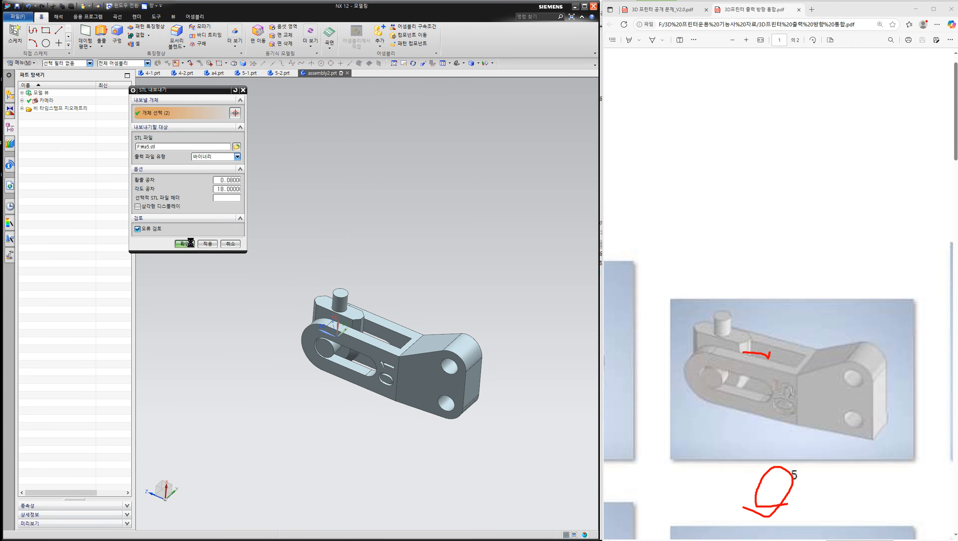
click(231, 138)
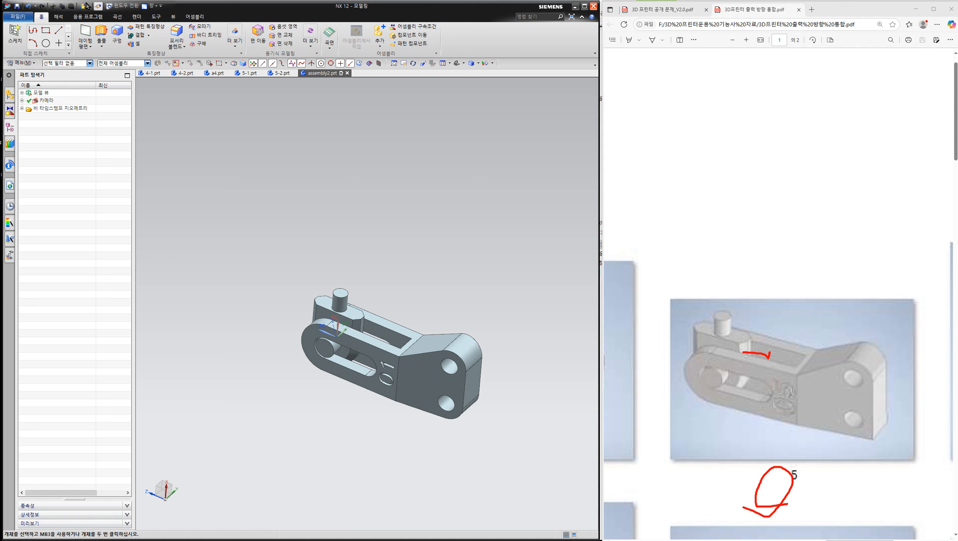
Export the displayed assembly as an AP214 STEP file named a5 on the F: drive, continuing without saving the modified part.
click(15, 17)
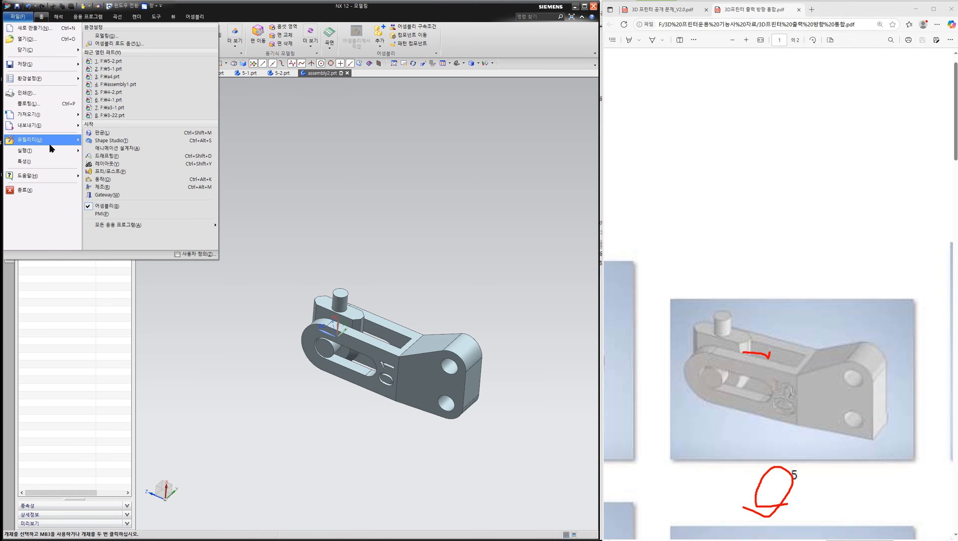
mouse_move(47, 127)
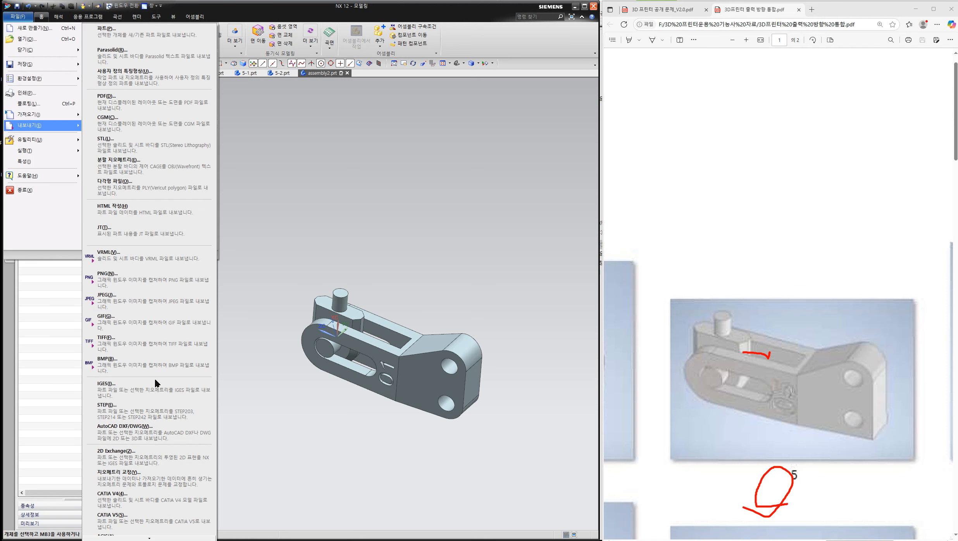
click(156, 411)
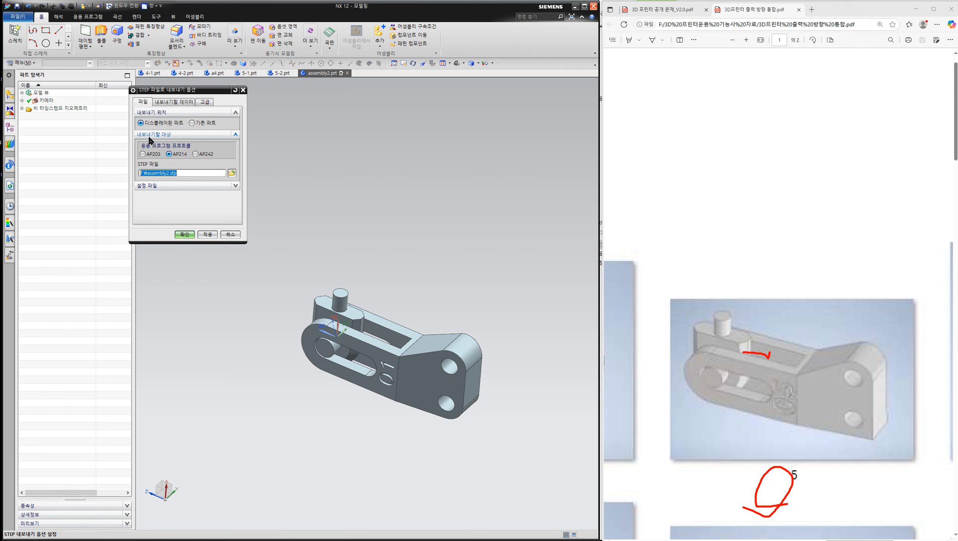
click(231, 173)
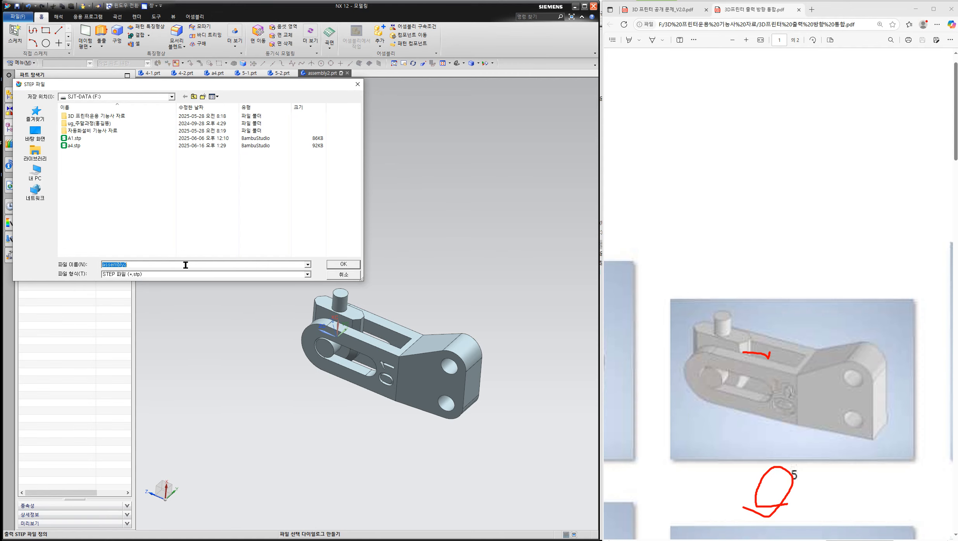
click(333, 264)
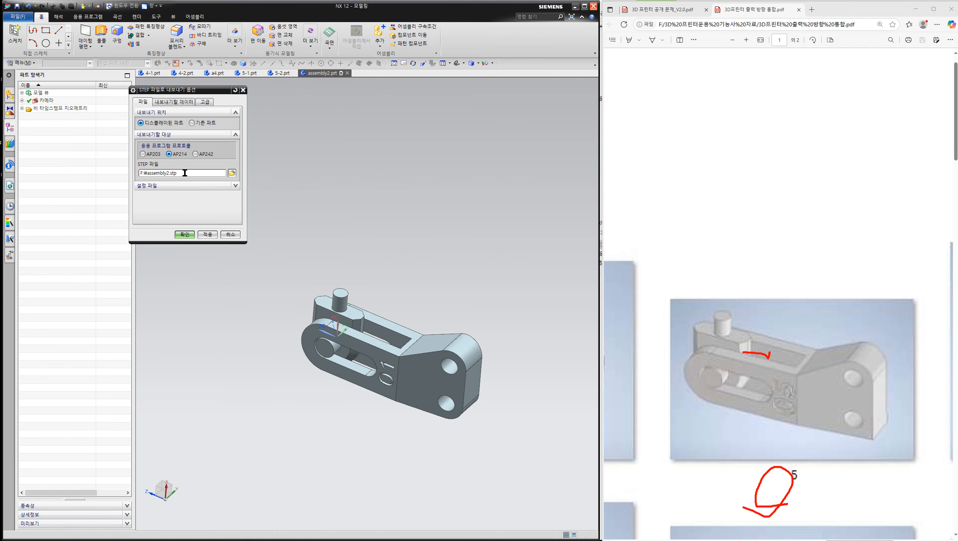
double_click(174, 173)
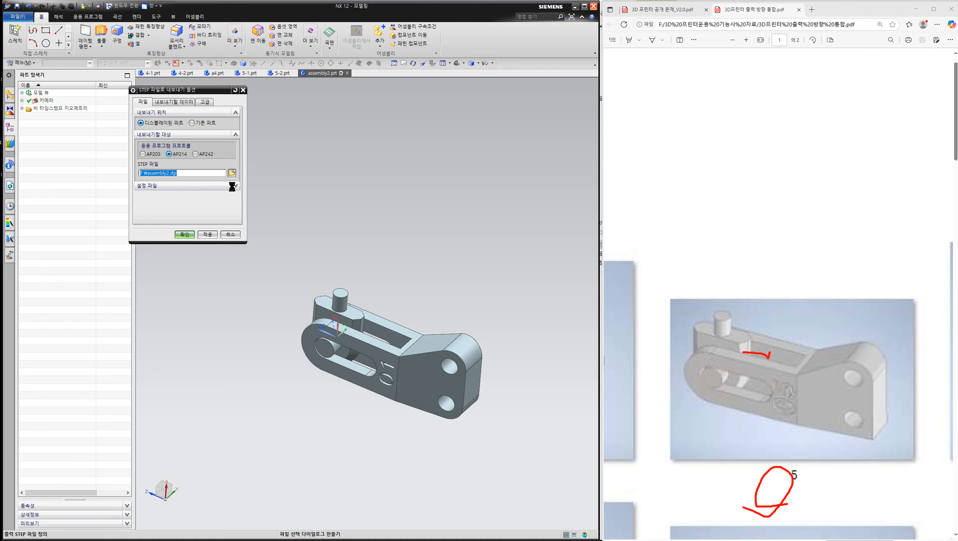
click(232, 173)
click(132, 264)
drag(132, 264, 76, 266)
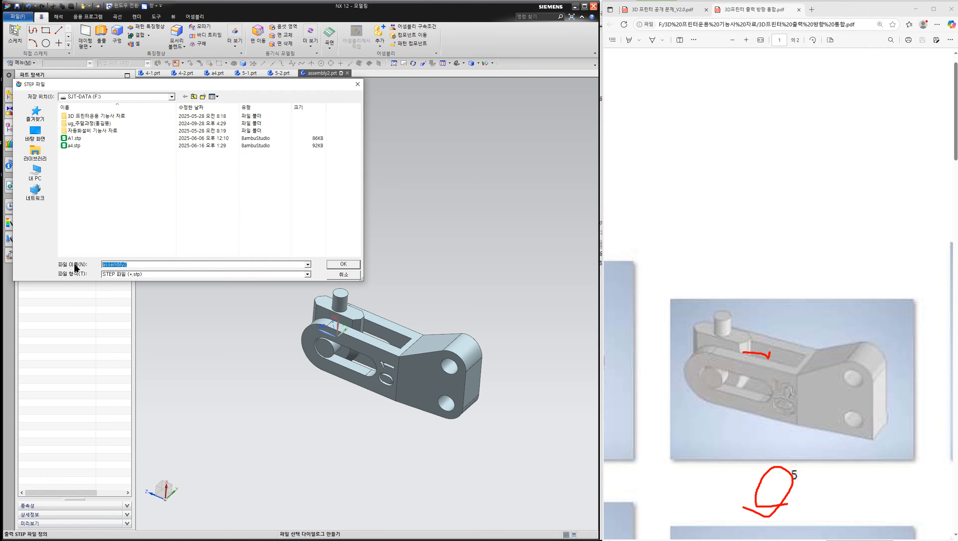
text(a5)
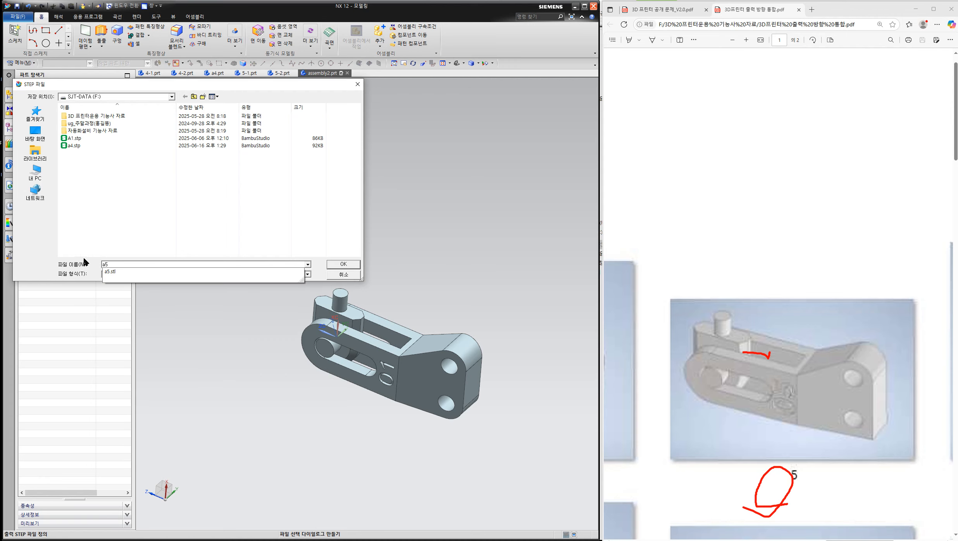
click(333, 262)
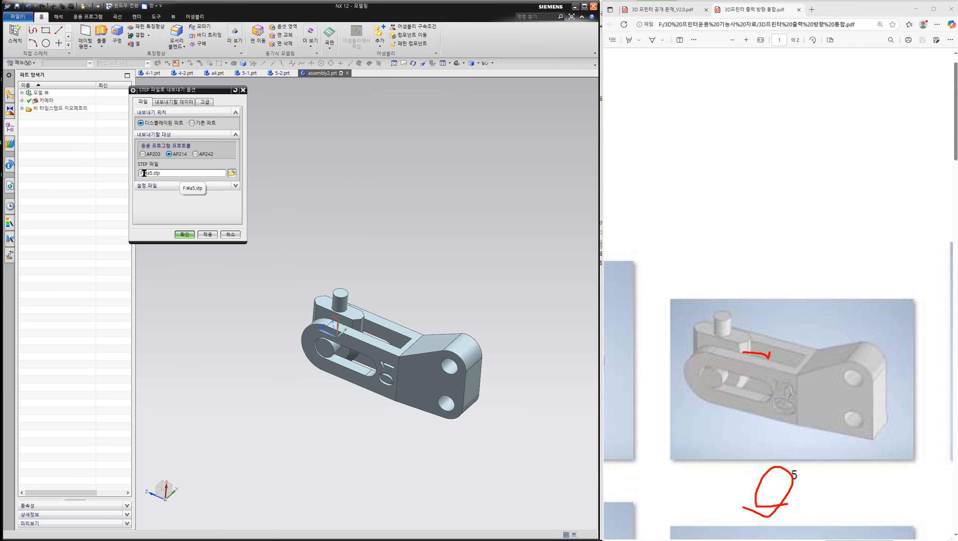
click(188, 235)
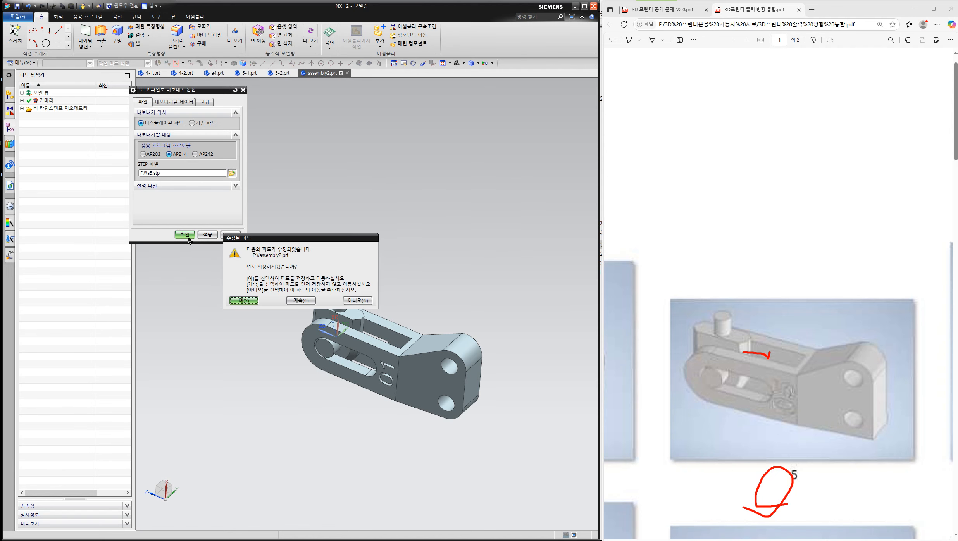
click(300, 301)
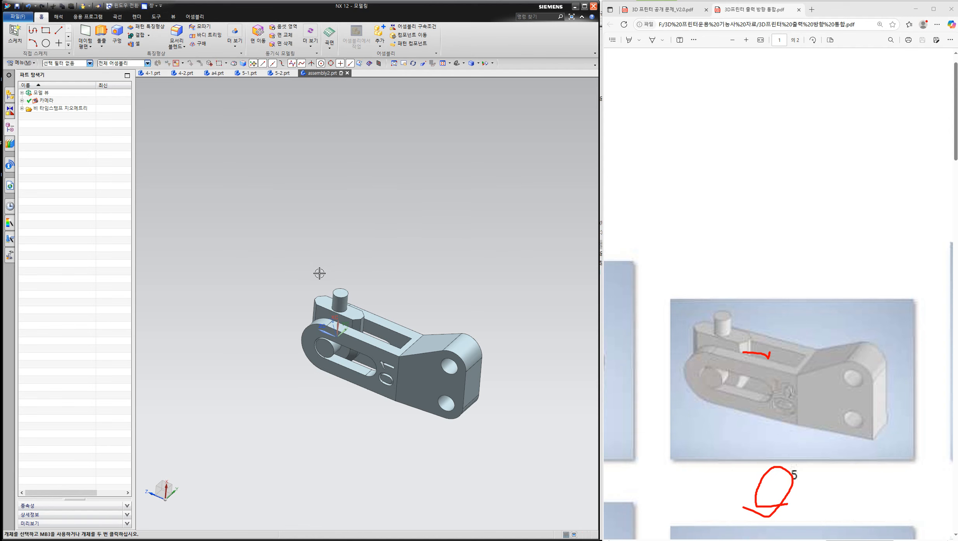
Save the assembly under the new name a5 as a part file on the F: drive.
click(17, 17)
mouse_move(27, 68)
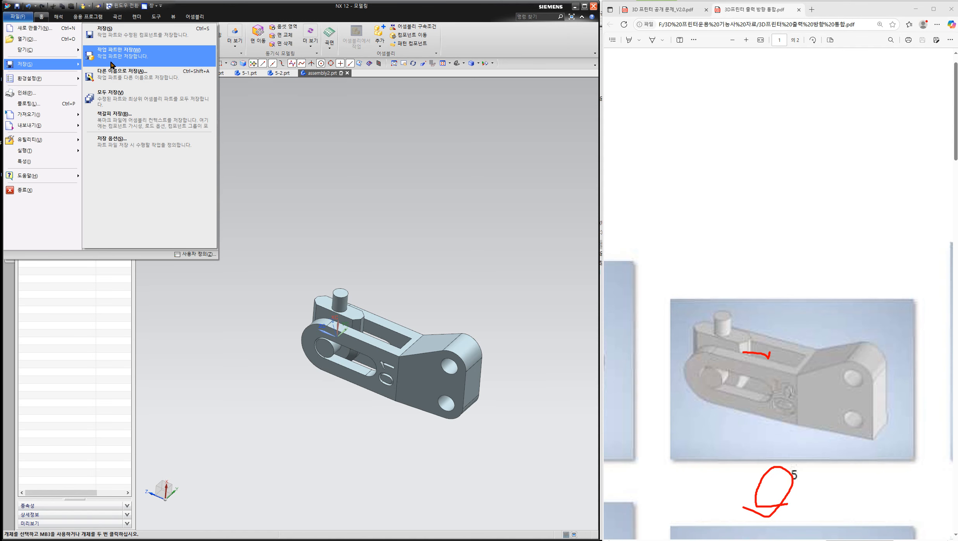
click(120, 80)
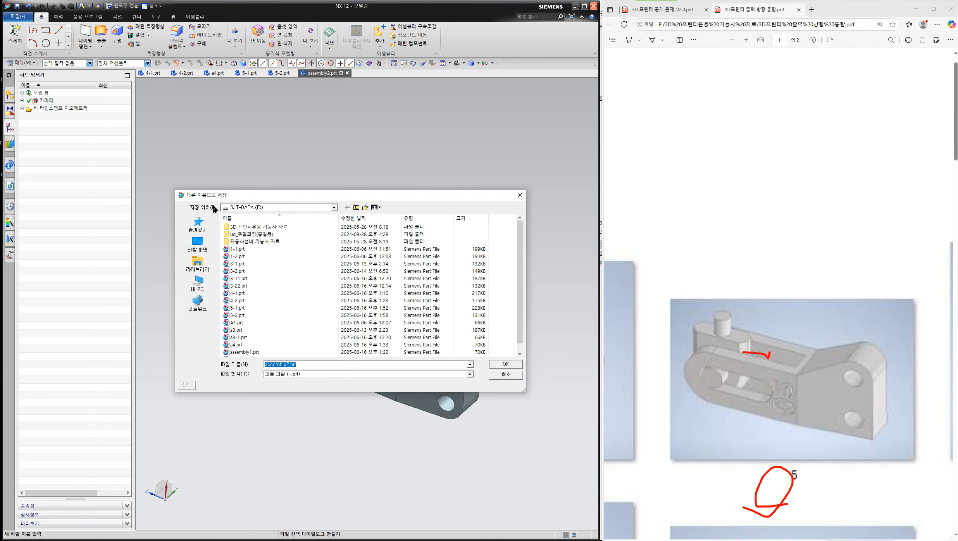
text(a5)
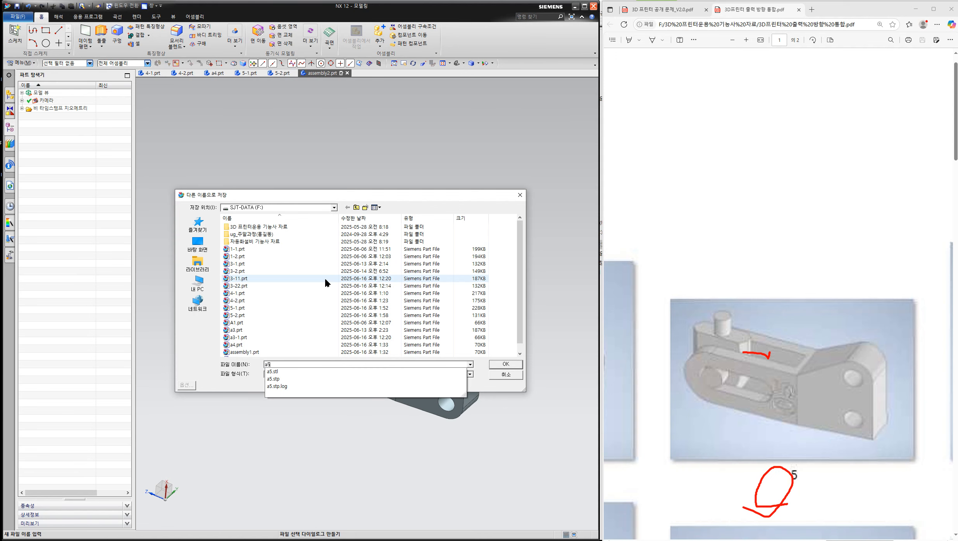
click(506, 364)
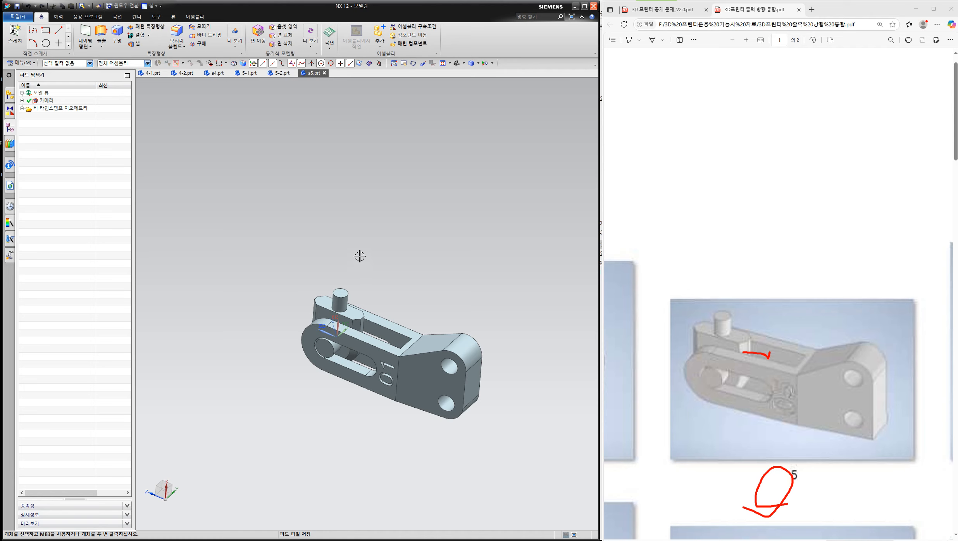
Switch to the 3D printing exam problem PDF and view drawing 5 beside the finished assembly.
scroll(358, 253, down, 2)
scroll(359, 268, up, 1)
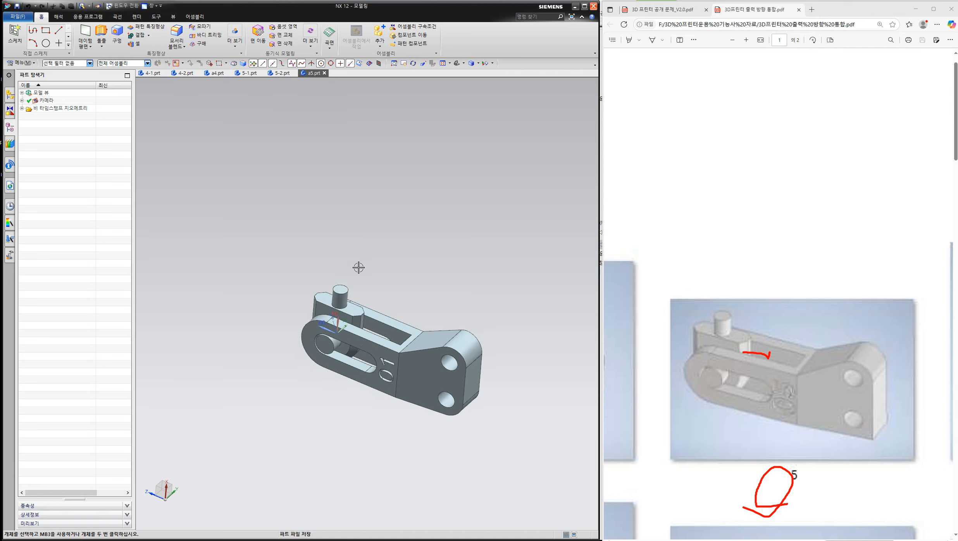
click(663, 9)
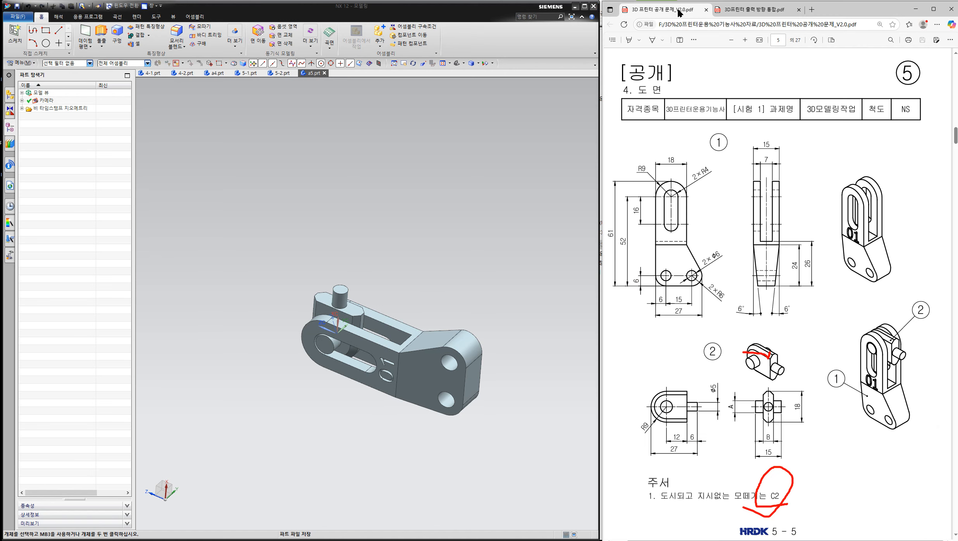